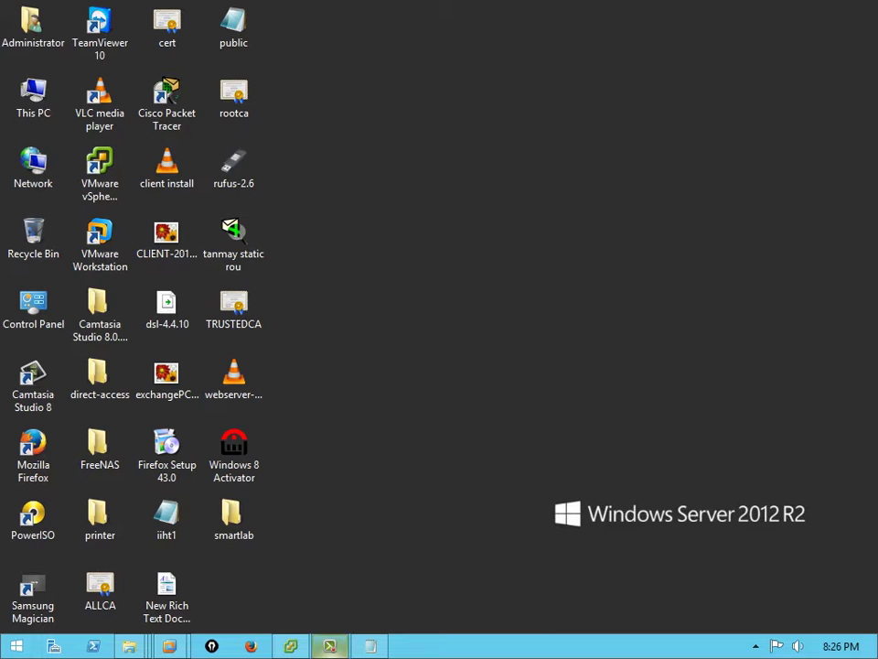
# Step: Switch to the vSphere Client and select the vm1 virtual machine in the inventory
pyautogui.moveTo(169, 646)
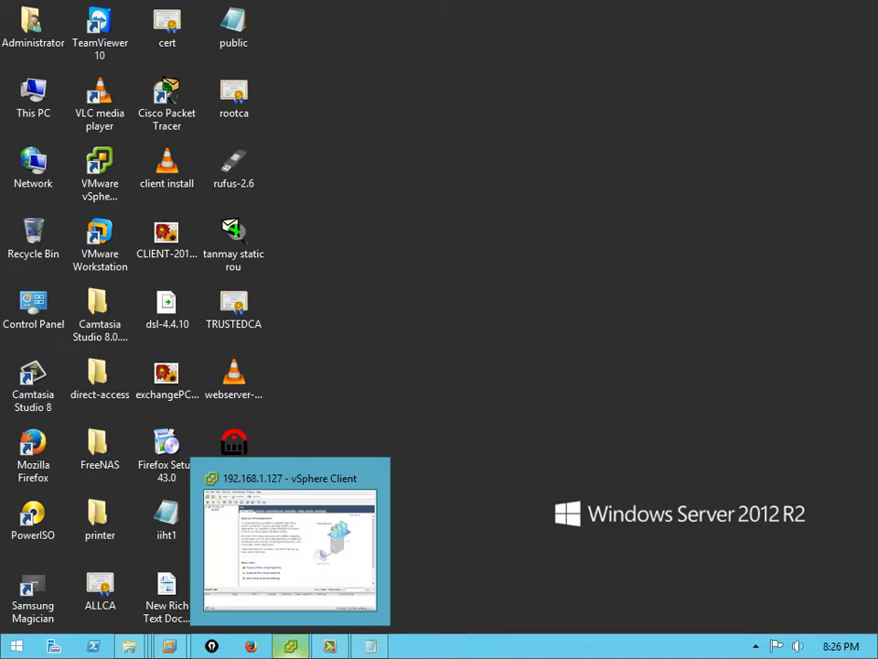
pyautogui.click(290, 646)
pyautogui.rightClick(64, 119)
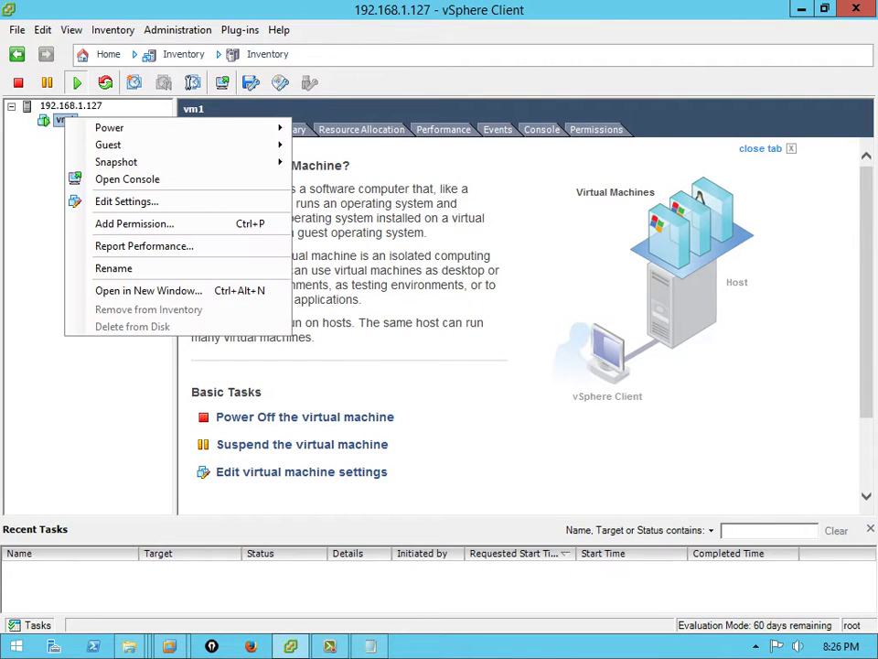
pyautogui.click(16, 30)
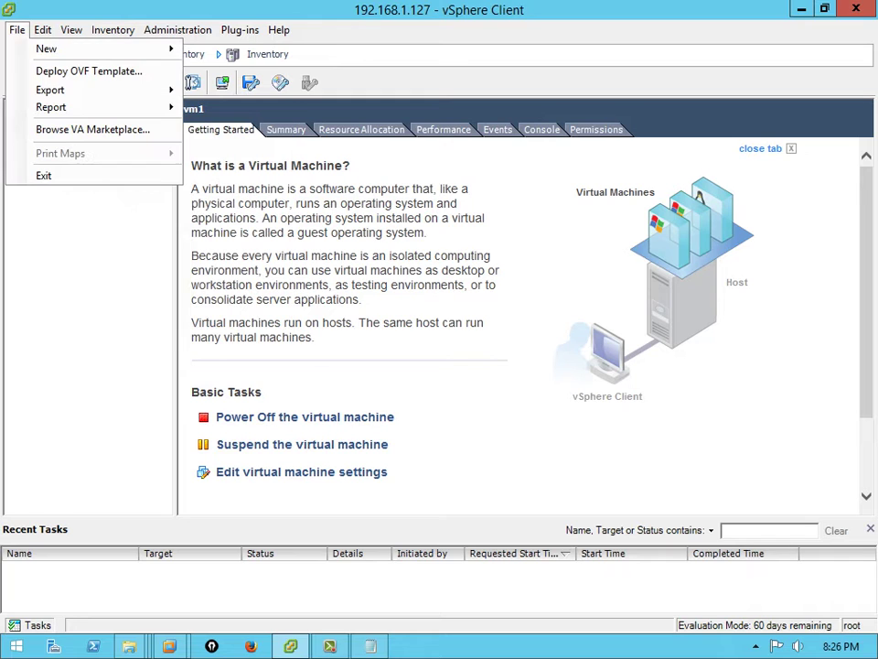
pyautogui.press('Down')
pyautogui.press('Down')
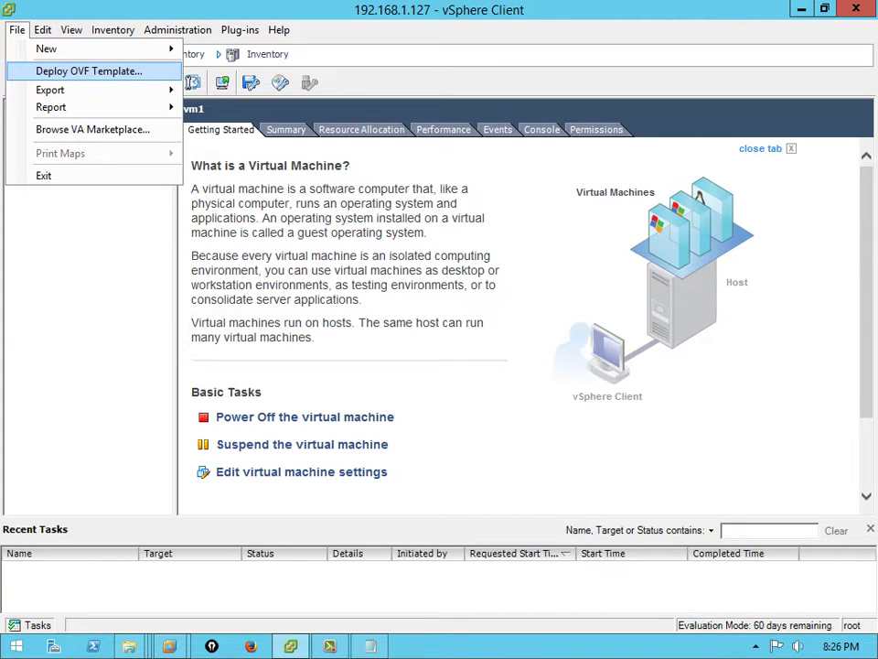
pyautogui.press('Down')
pyautogui.press('Right')
pyautogui.press('Down')
pyautogui.press('Down')
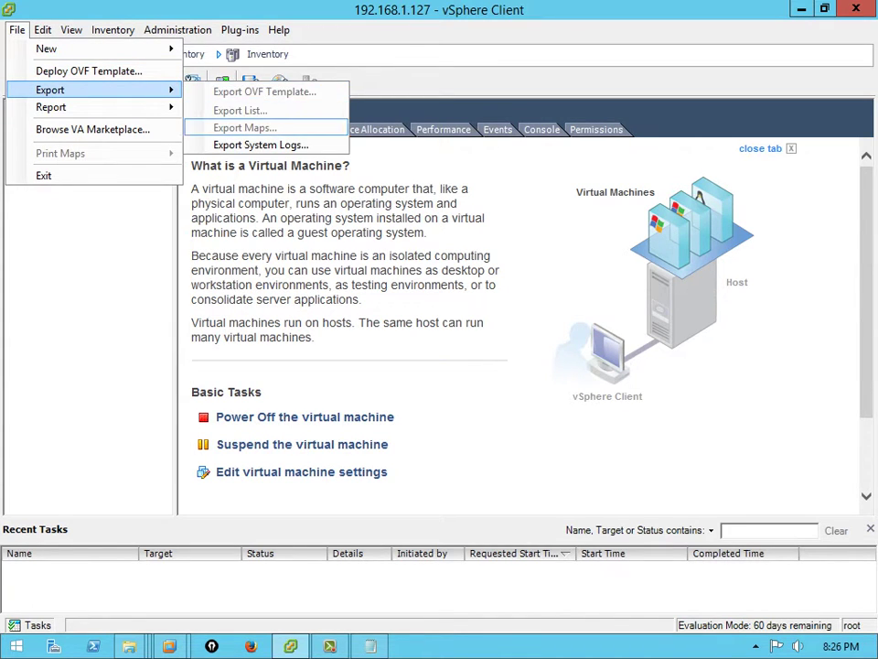
pyautogui.press('Down')
pyautogui.press('Up')
pyautogui.press('Up')
pyautogui.press('Up')
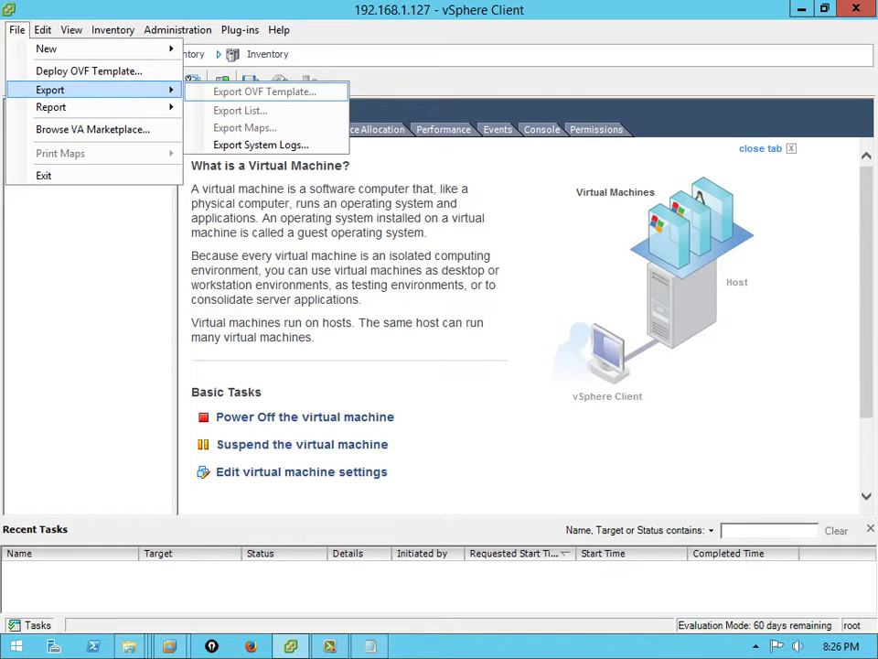
pyautogui.press('Escape')
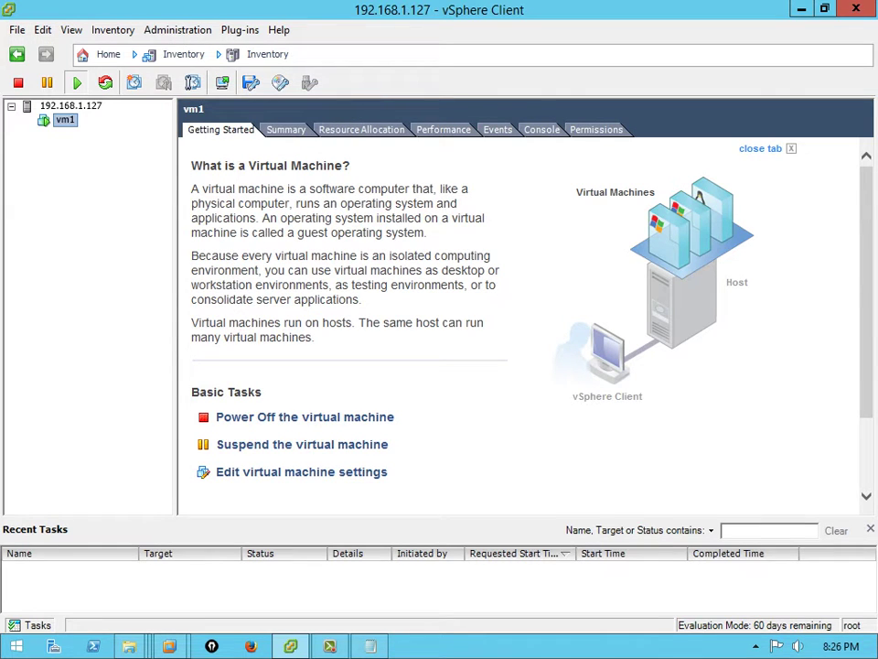
# Step: Power off the vm1 virtual machine and confirm the shutdown
pyautogui.rightClick(57, 122)
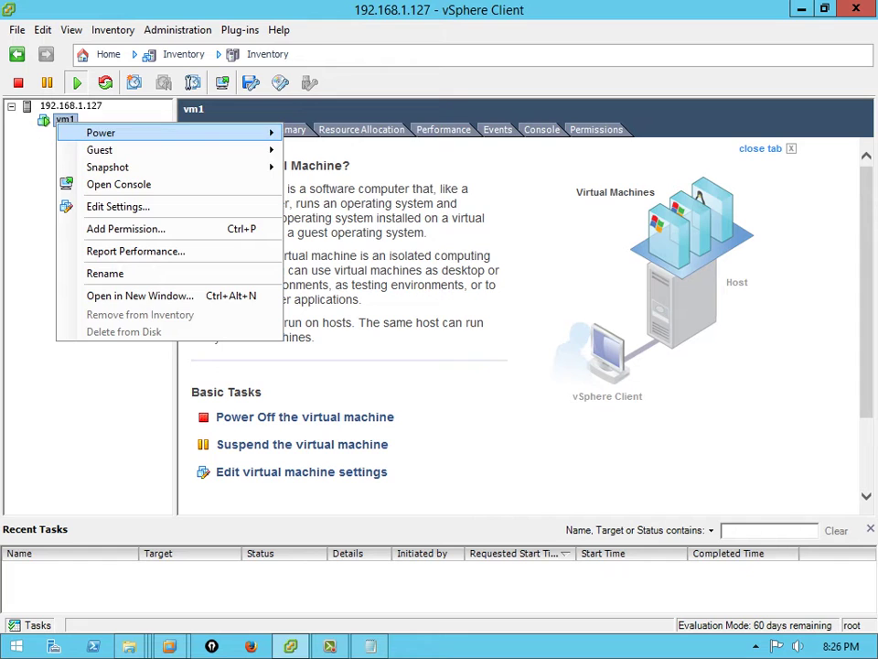
pyautogui.moveTo(101, 133)
pyautogui.press('Return')
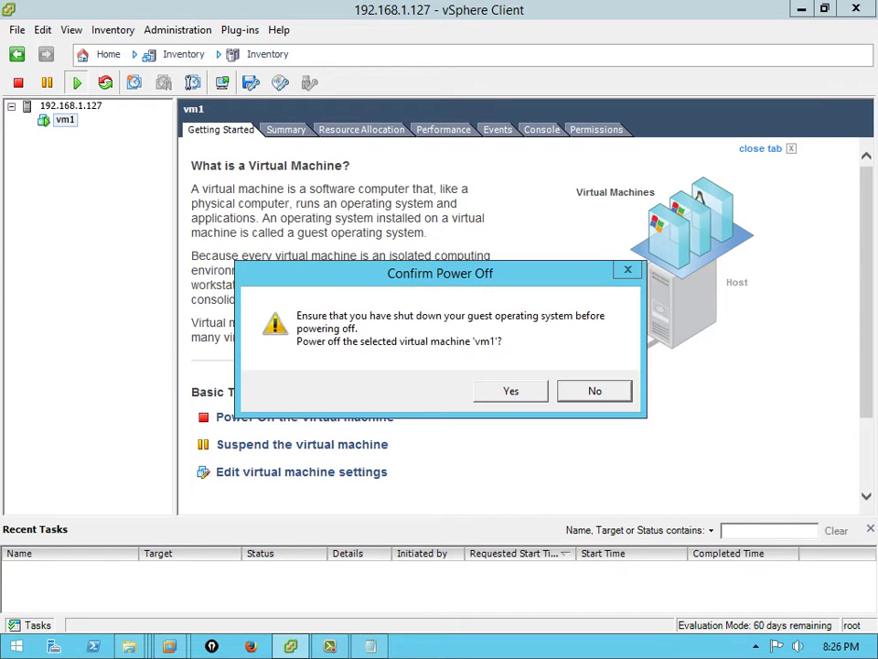
pyautogui.press('Return')
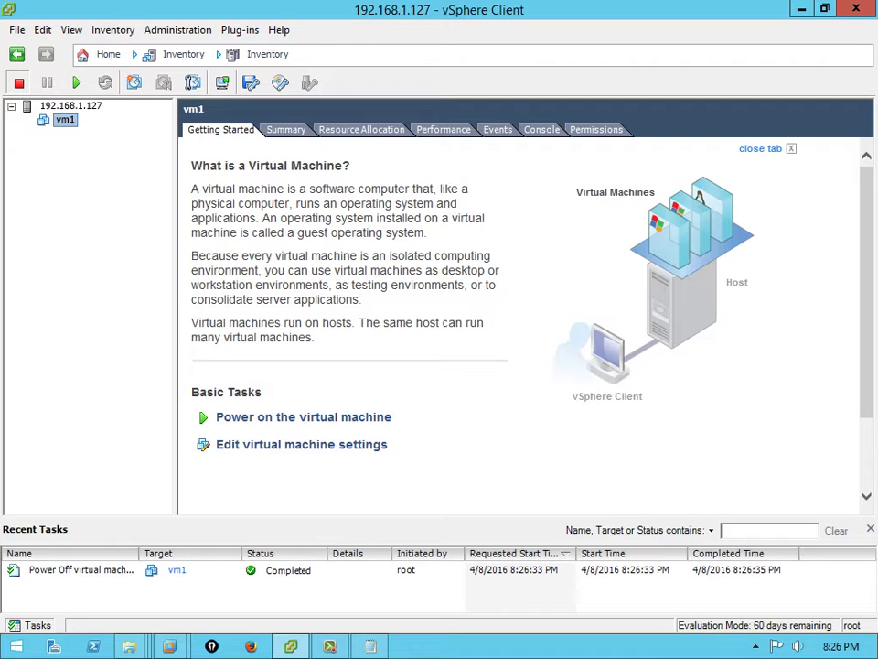
# Step: Start exporting the vm1 virtual machine as an OVF template
pyautogui.rightClick(59, 117)
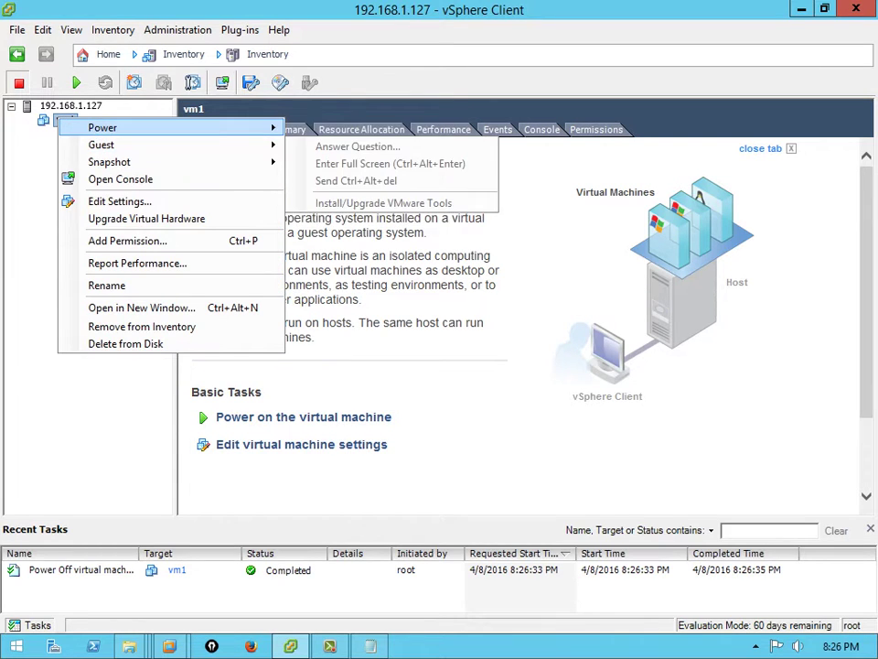
pyautogui.hotkey('alt', 'f')
pyautogui.press('Down')
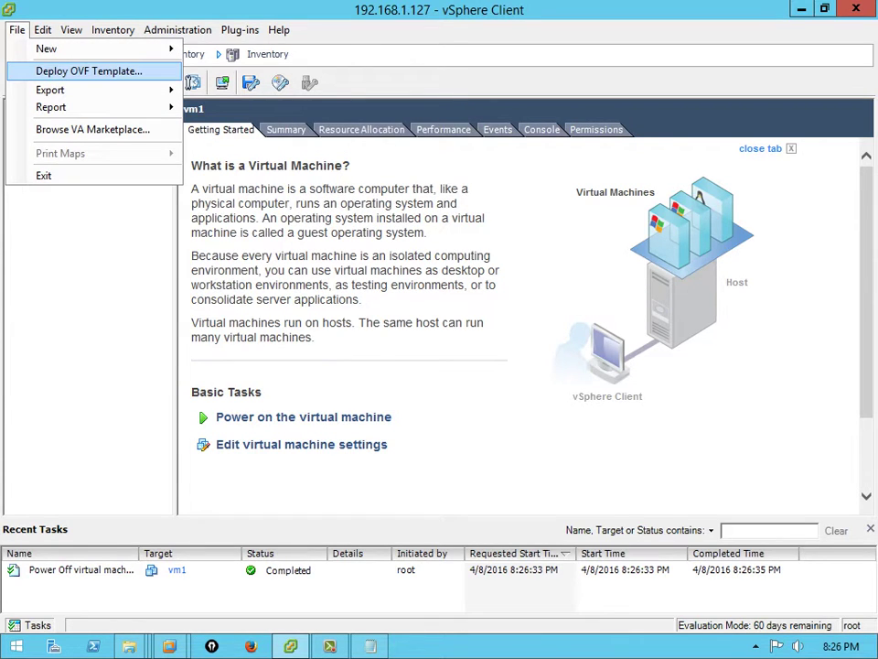
pyautogui.press('Down')
pyautogui.press('Right')
pyautogui.press('Return')
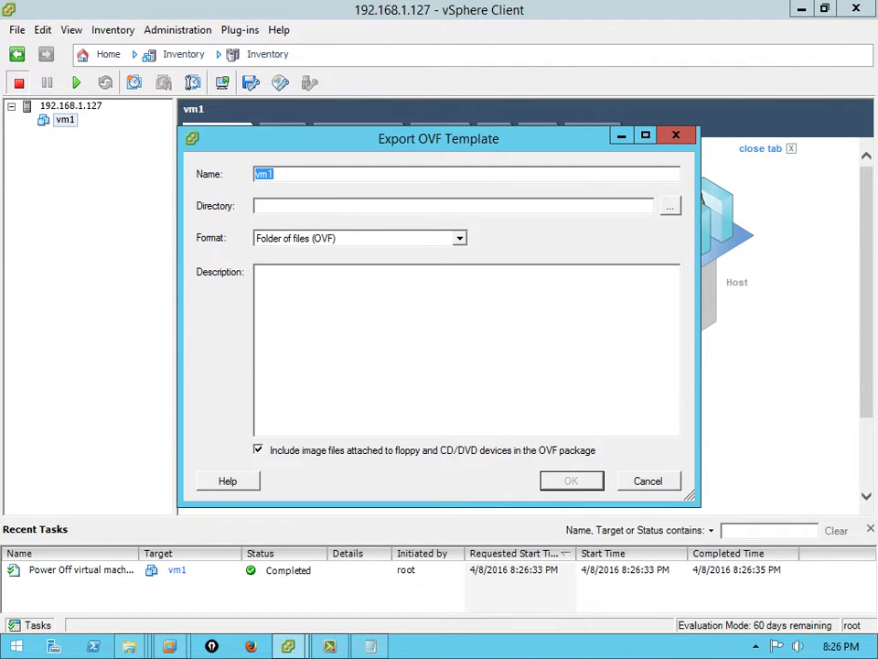
# Step: Set the export directory to the smartlab folder on the desktop and the format to Folder of files (OVF)
pyautogui.click(671, 206)
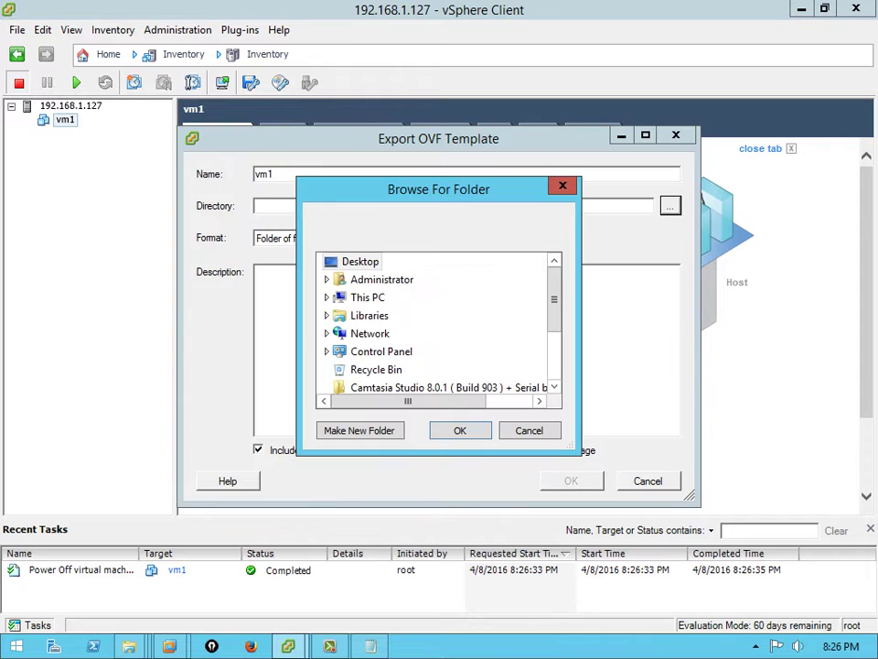
pyautogui.moveTo(554, 293); pyautogui.dragTo(554, 322)
pyautogui.scroll(-1, 384, 352)
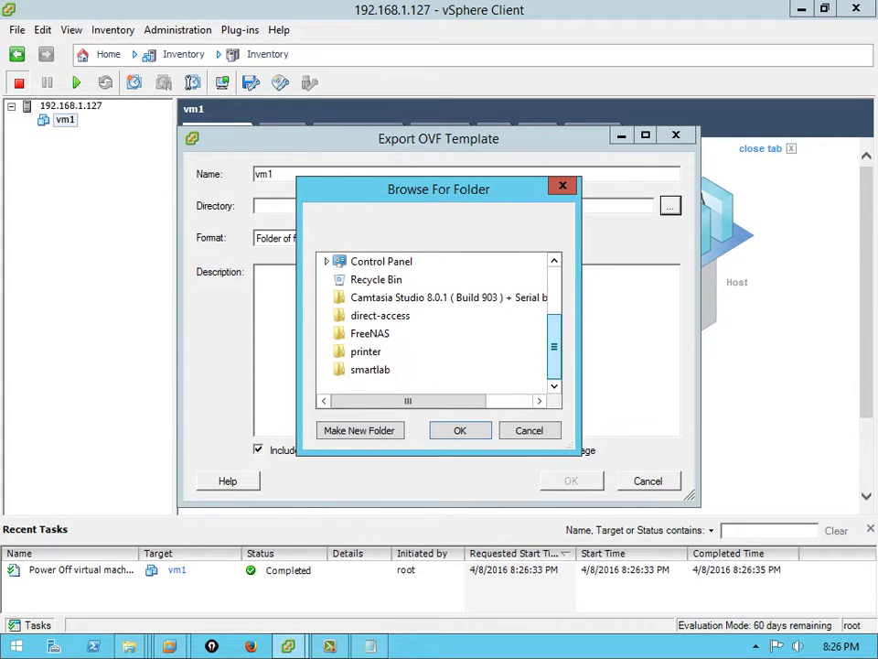
pyautogui.click(369, 370)
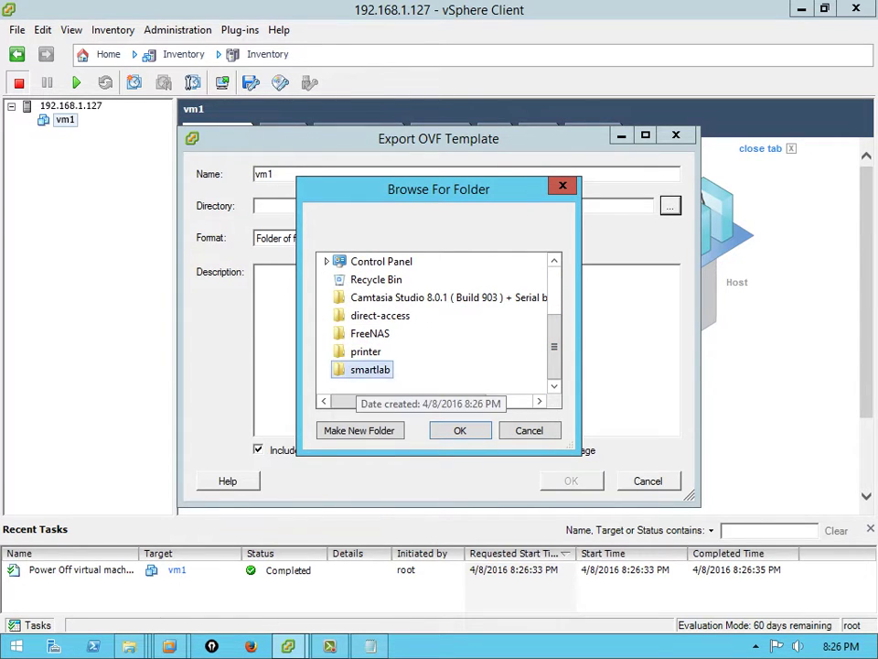
pyautogui.click(461, 430)
pyautogui.click(459, 238)
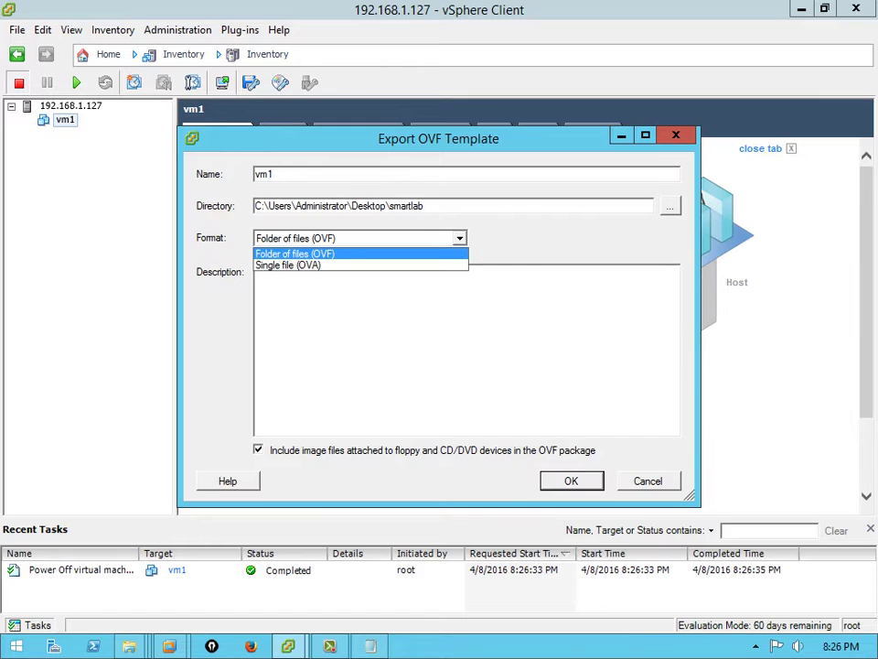
pyautogui.click(439, 254)
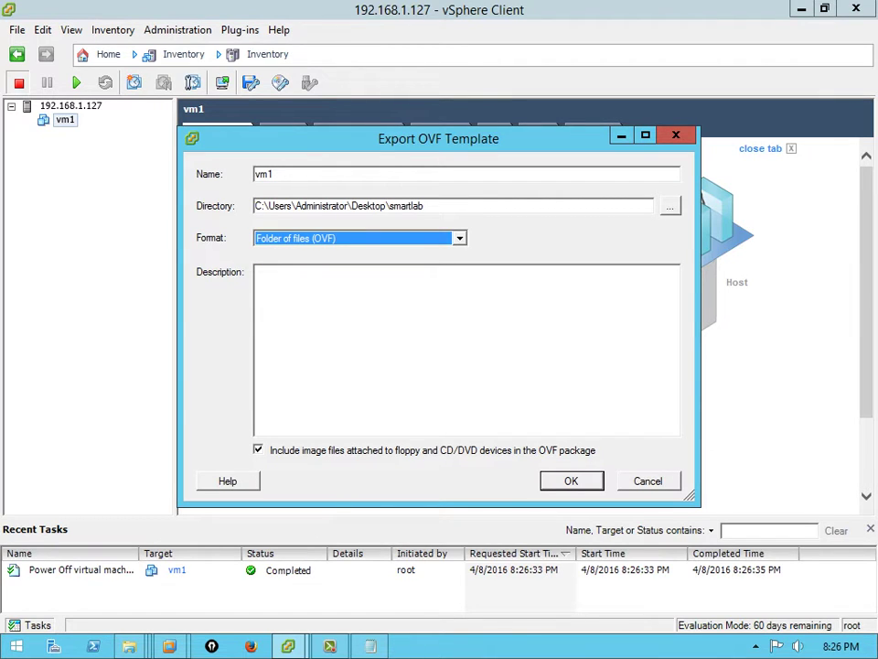
# Step: Keep the attached floppy and CD/DVD image files included in the OVF package, run the export and dismiss its completion notice
pyautogui.click(259, 450)
pyautogui.press('space')
pyautogui.press('space')
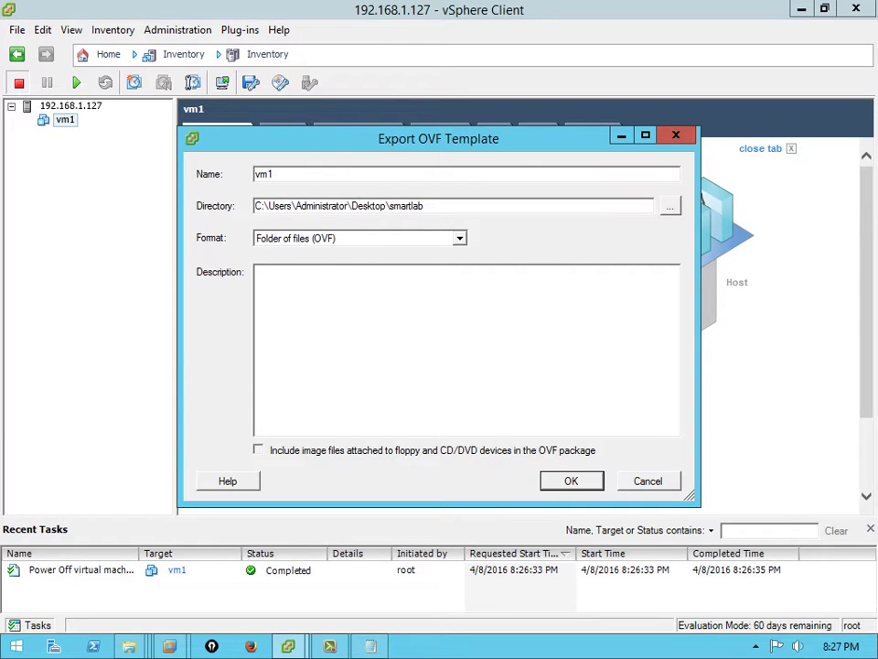
pyautogui.press('space')
pyautogui.press('Return')
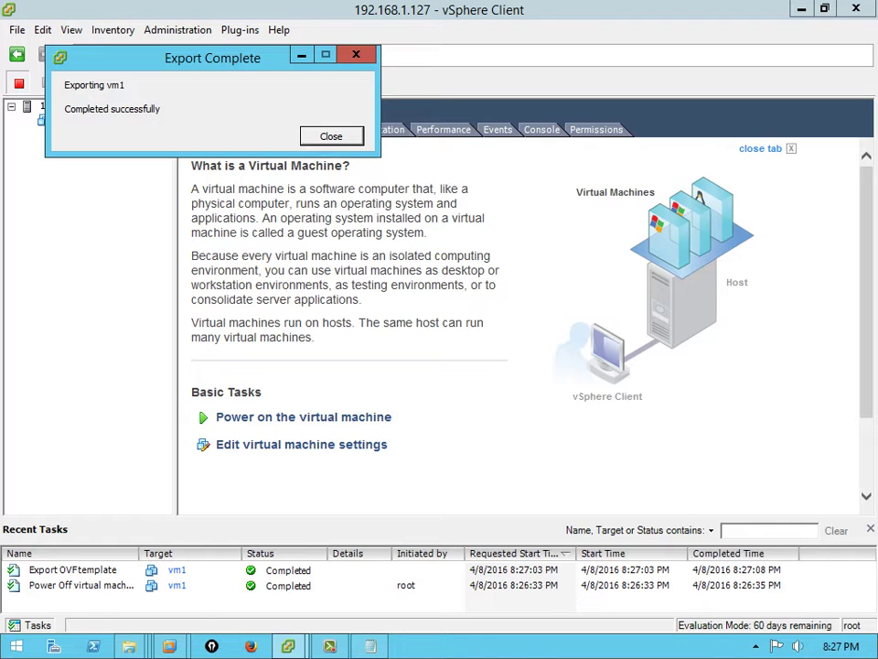
pyautogui.click(331, 136)
# Step: Open the exported vm1 folder inside smartlab on the desktop and select the Open Virtualization file
pyautogui.click(802, 10)
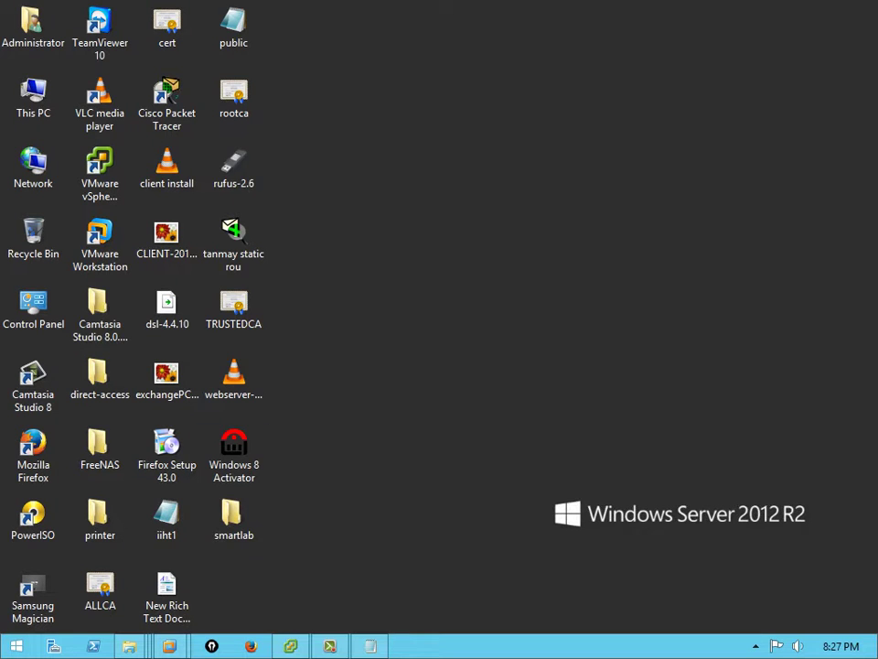
pyautogui.doubleClick(234, 517)
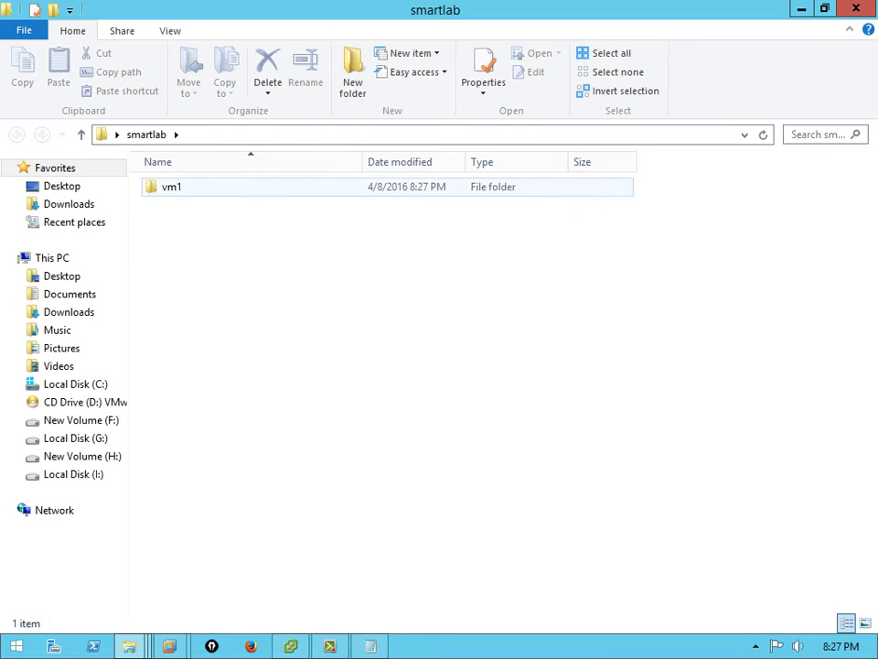
pyautogui.doubleClick(172, 186)
pyautogui.click(180, 187)
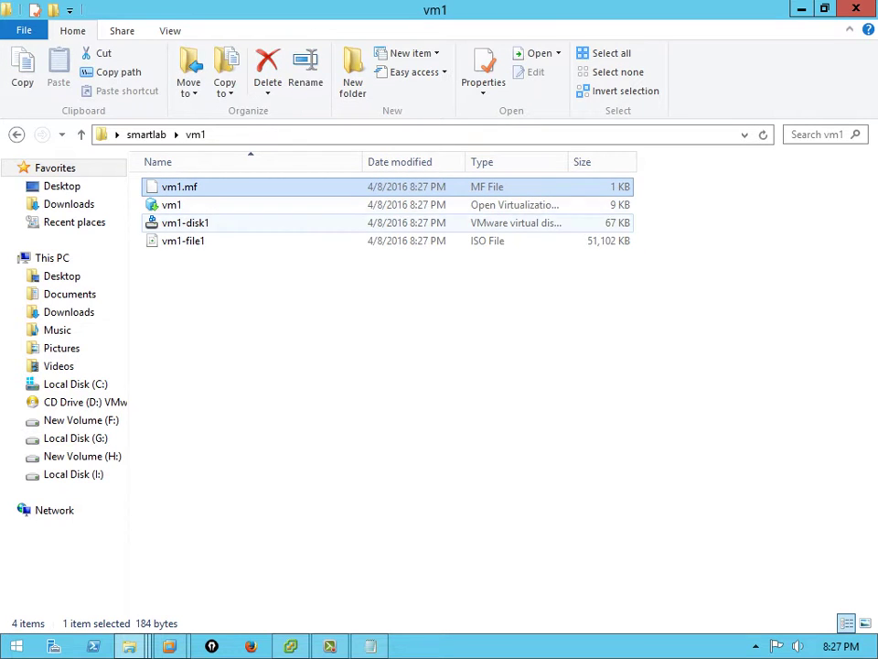
pyautogui.click(172, 205)
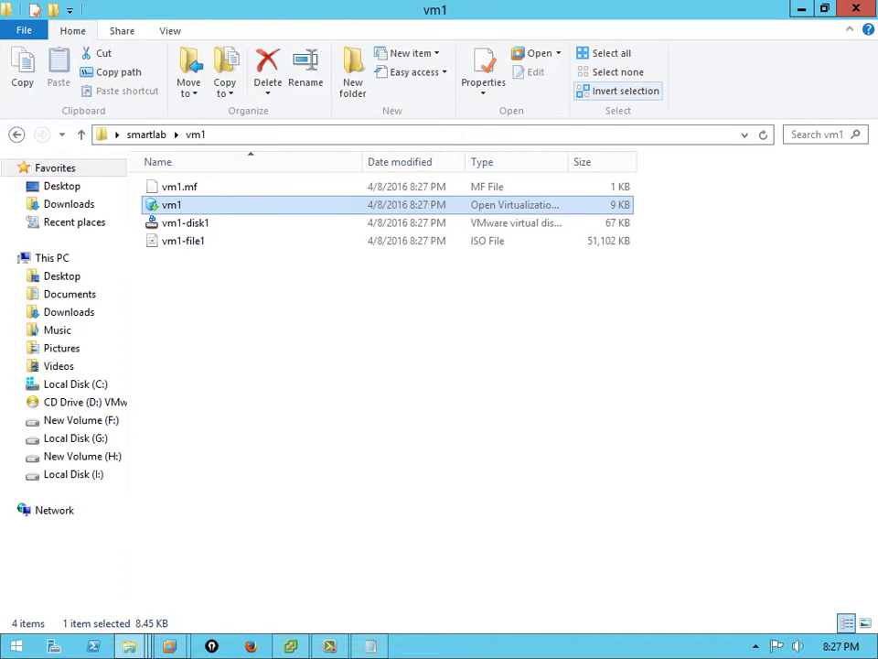
# Step: Turn off hiding extensions for known file types in the folder options and apply the change
pyautogui.click(170, 30)
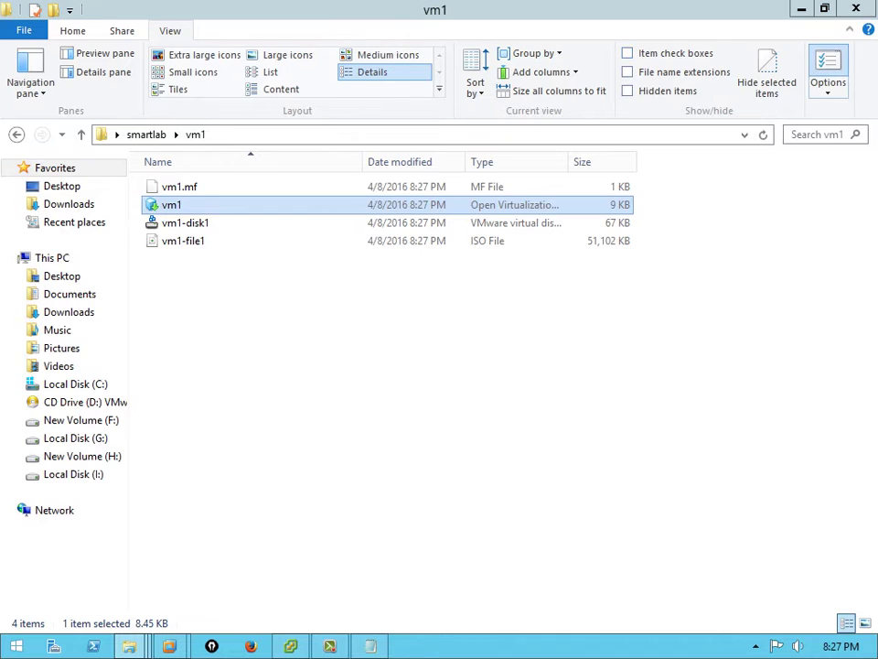
pyautogui.click(828, 80)
pyautogui.click(83, 207)
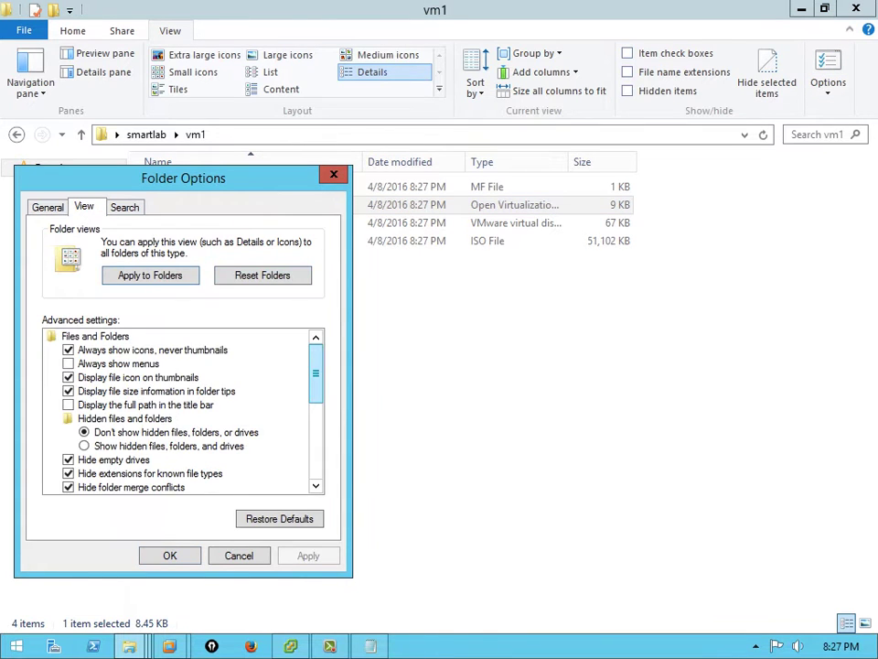
pyautogui.scroll(-5, 183, 407)
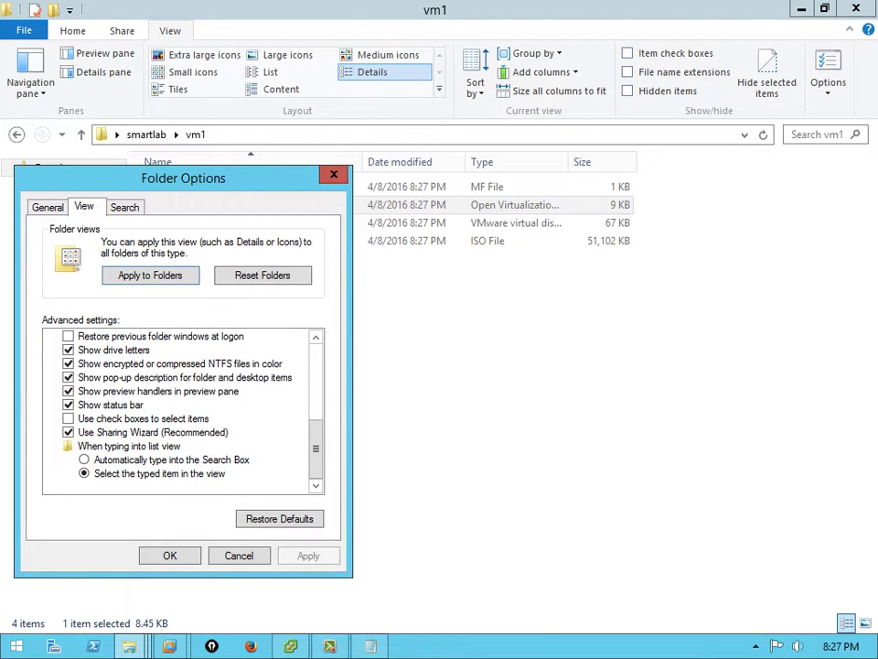
pyautogui.scroll(4, 183, 407)
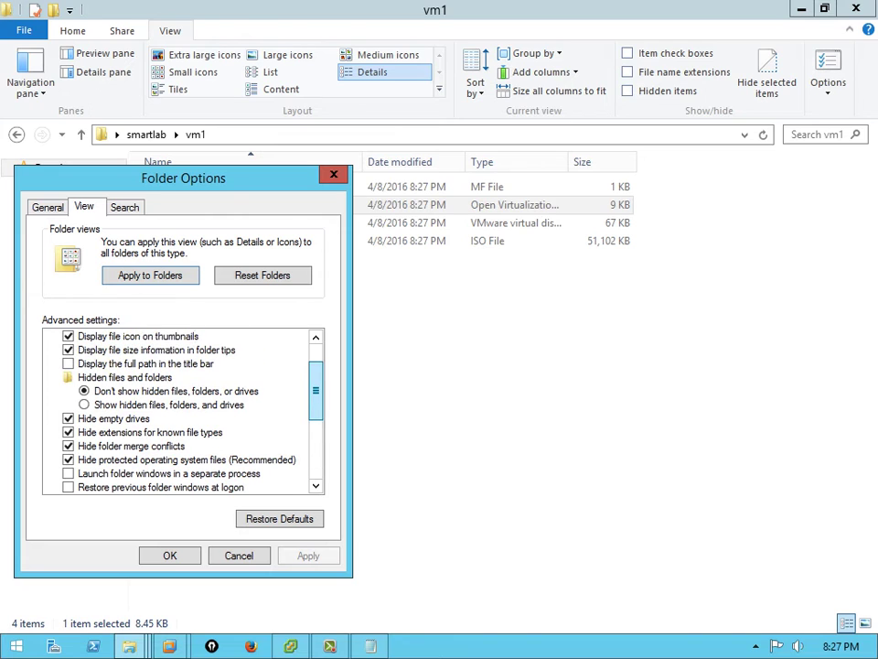
pyautogui.click(68, 433)
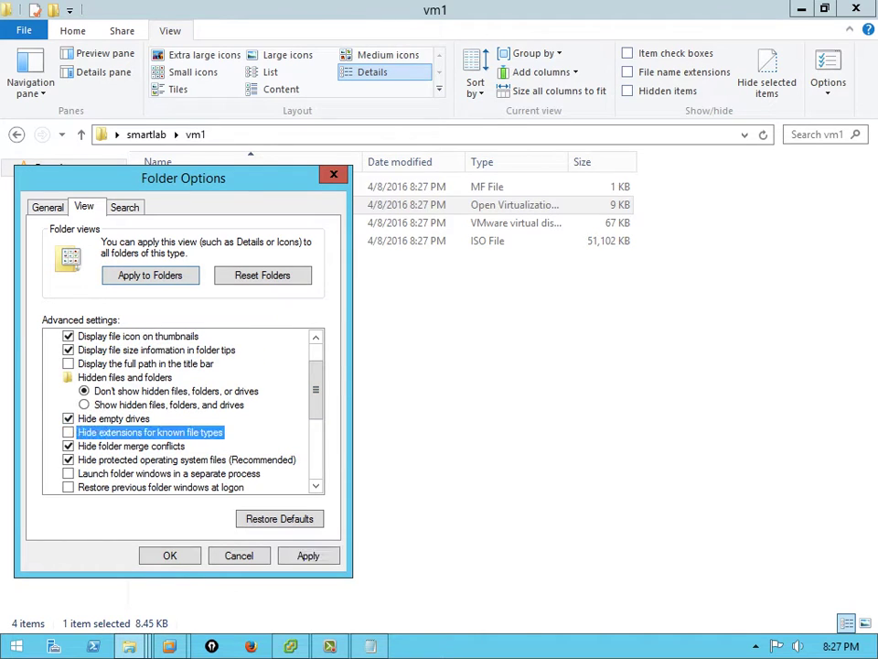
pyautogui.click(308, 555)
pyautogui.click(170, 555)
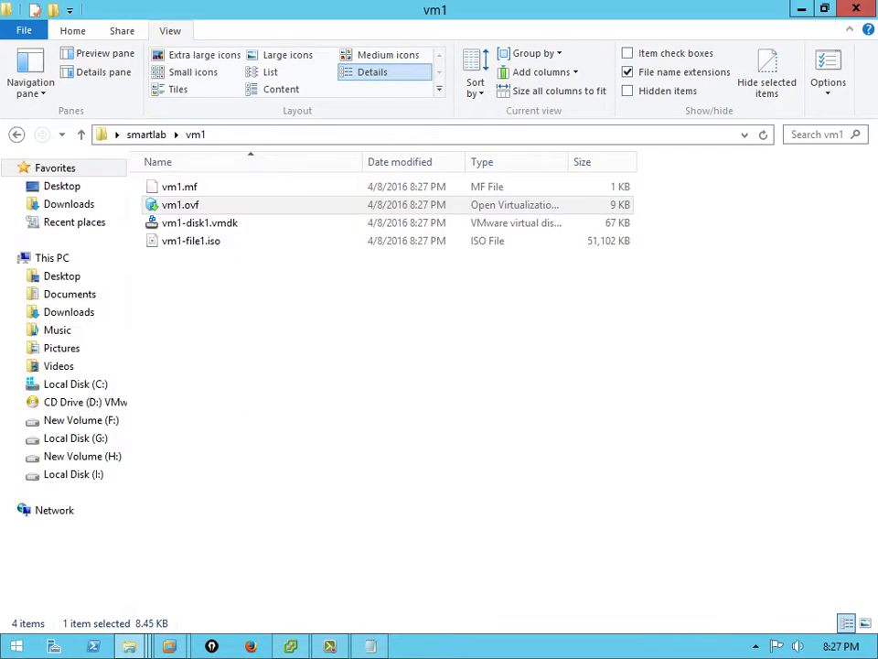
# Step: Look through the exported vm1.mf, vm1.ovf, vm1-disk1.vmdk and vm1-file1.iso files one by one
pyautogui.click(181, 187)
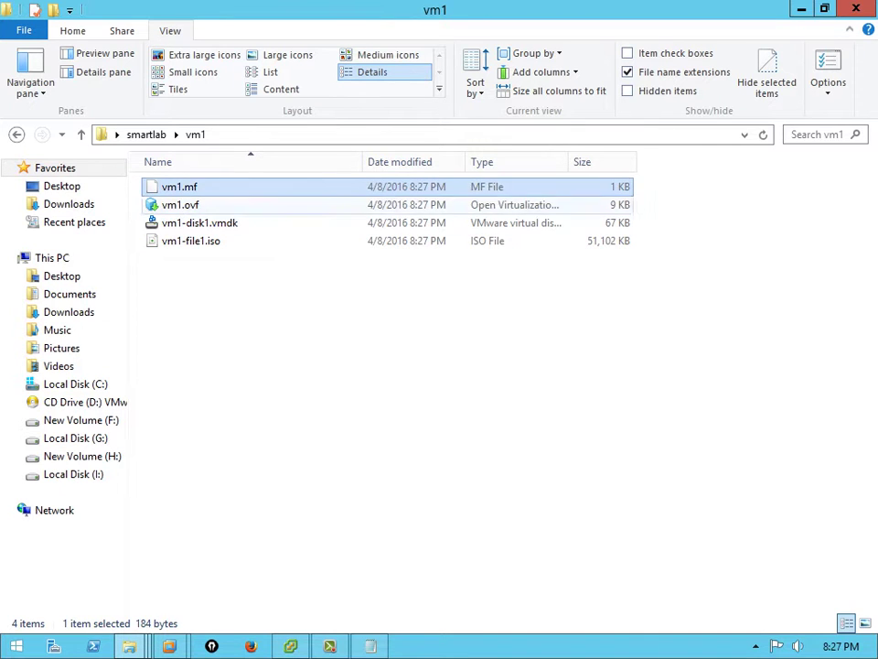
pyautogui.click(181, 204)
pyautogui.click(183, 223)
pyautogui.click(186, 242)
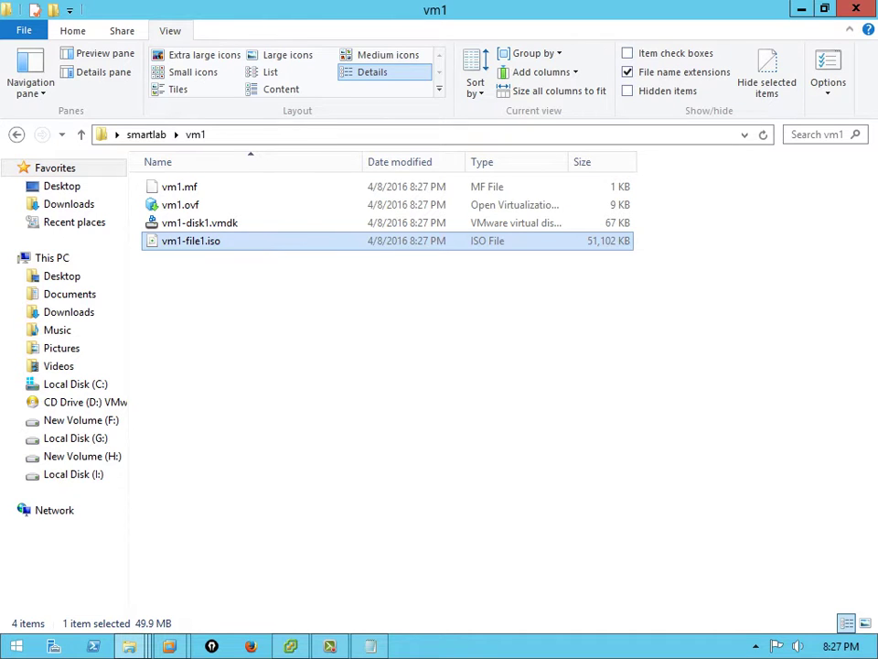
# Step: Leave the exported files and switch back to the vSphere Client
pyautogui.press('super+d')
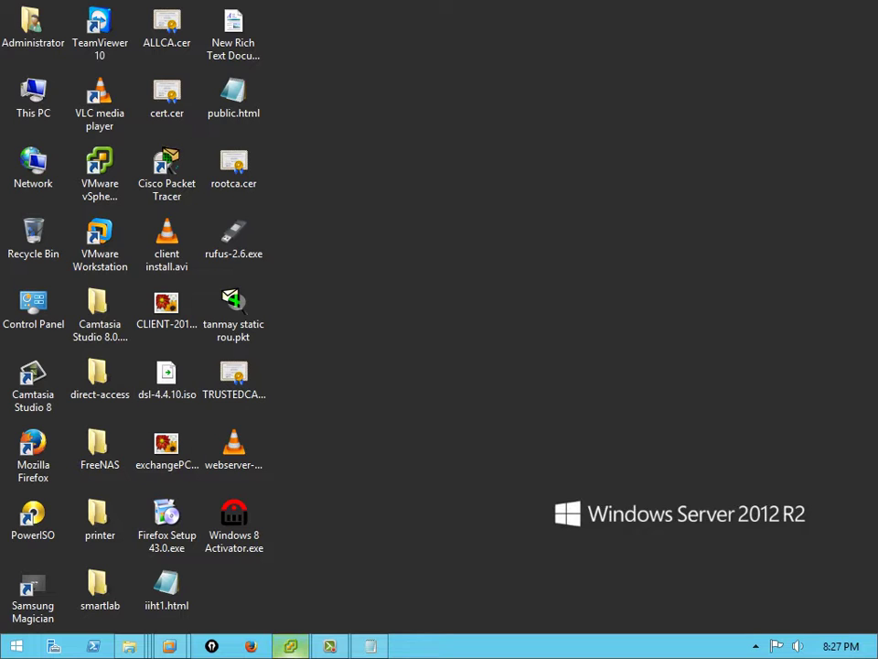
pyautogui.click(330, 646)
pyautogui.click(330, 646)
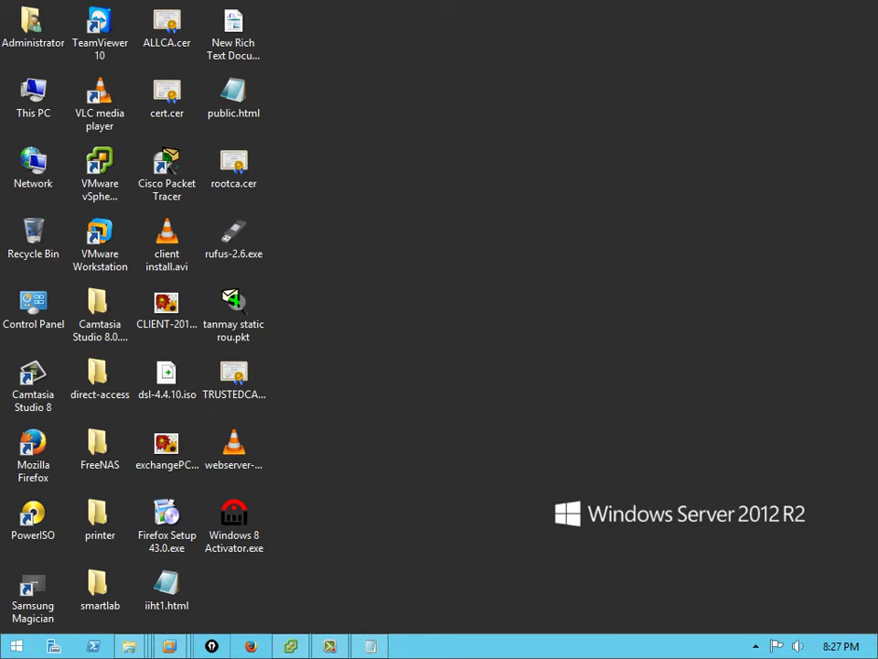
pyautogui.click(290, 646)
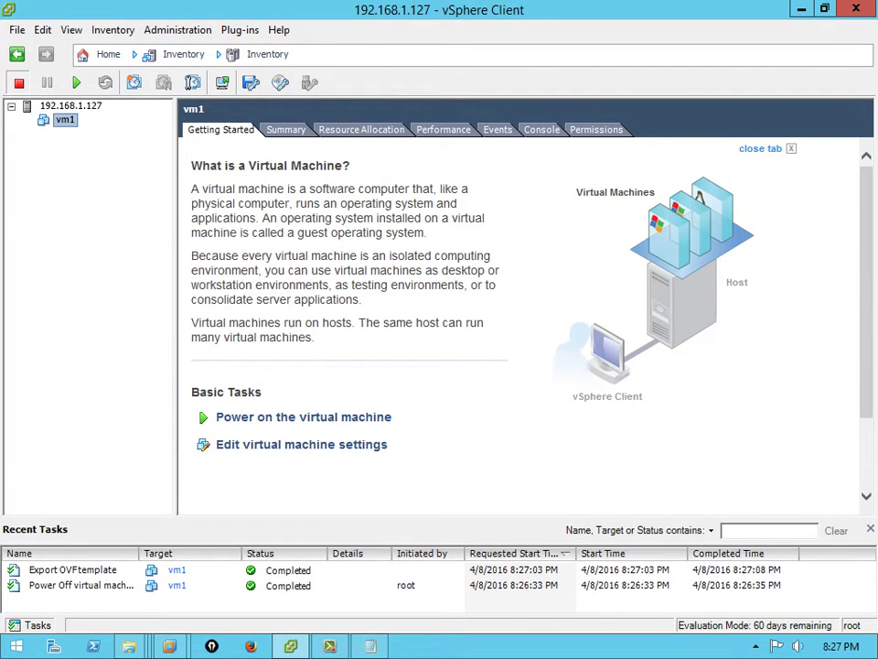
# Step: Export vm1 as a single-file OVA to the smartlab folder with the attached image files included, and close the finished export
pyautogui.rightClick(64, 119)
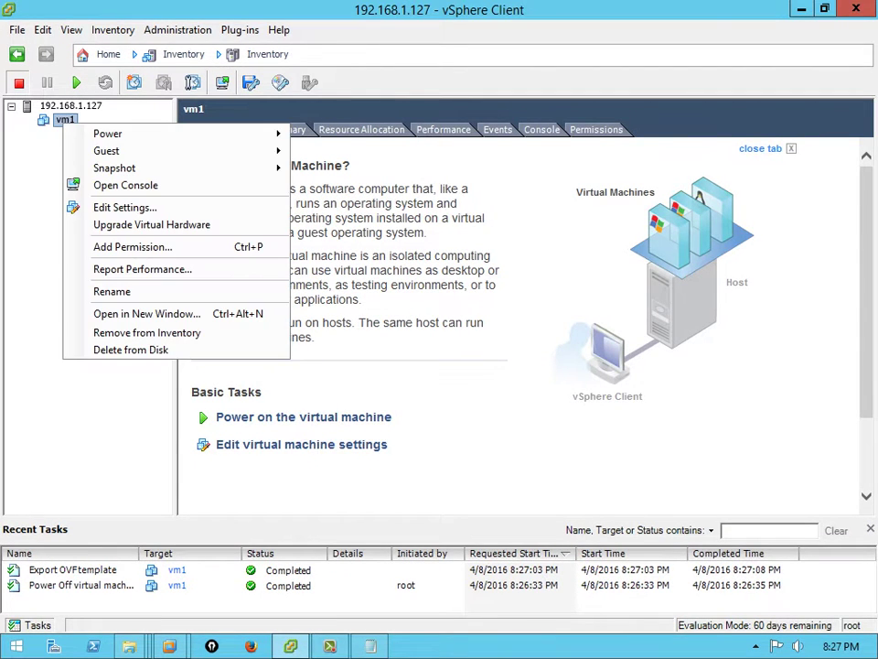
pyautogui.click(17, 29)
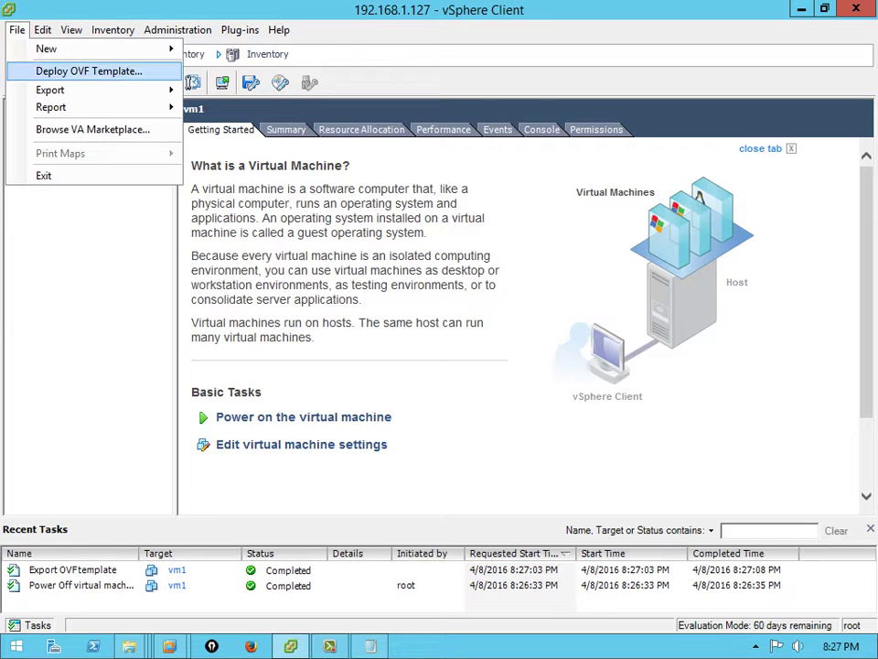
pyautogui.moveTo(50, 90)
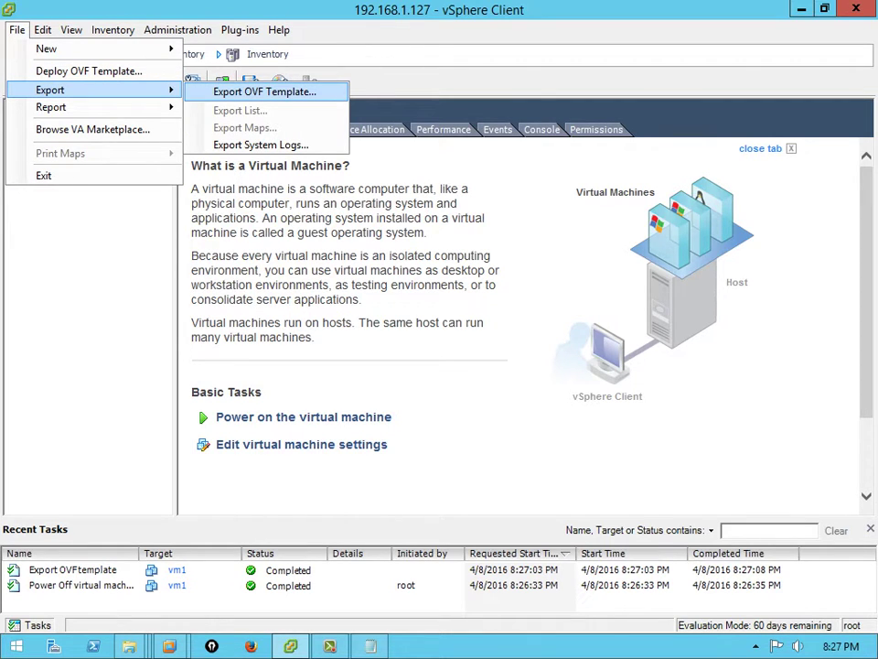
pyautogui.click(264, 91)
pyautogui.click(459, 238)
pyautogui.click(366, 264)
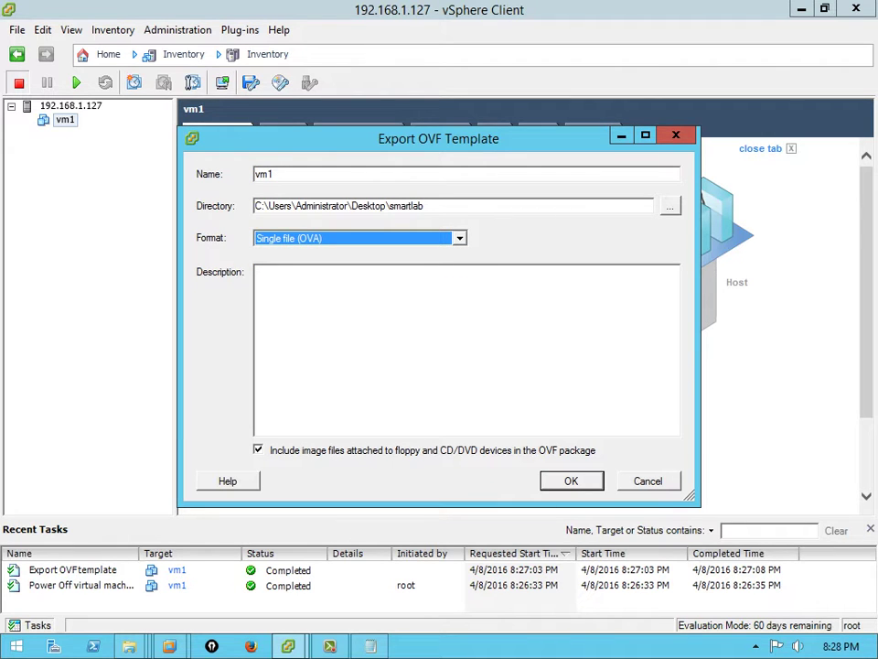
pyautogui.press('Return')
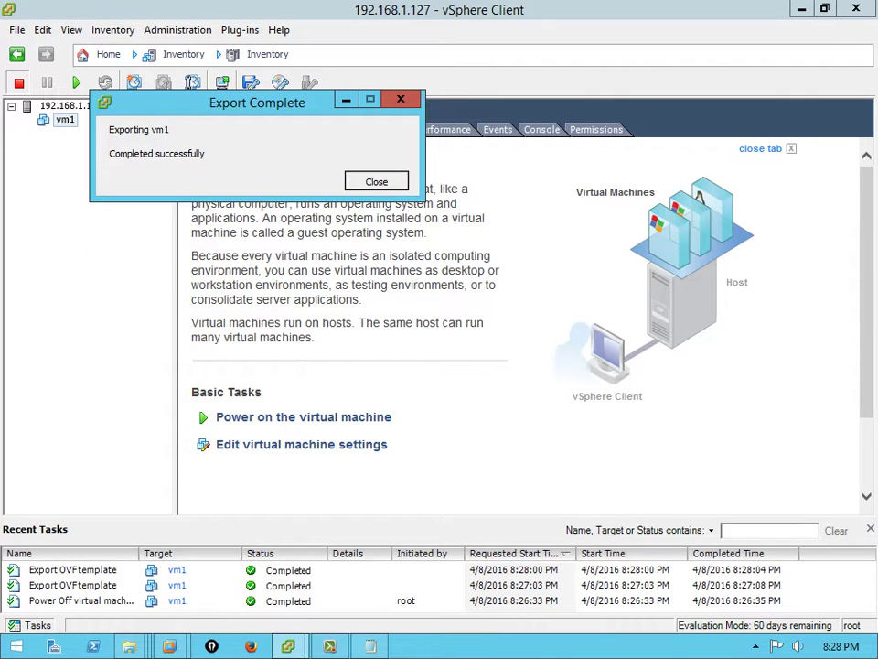
pyautogui.click(377, 181)
# Step: Open the smartlab folder on the desktop and start browsing the PC for another default program for vm1.ova
pyautogui.click(802, 10)
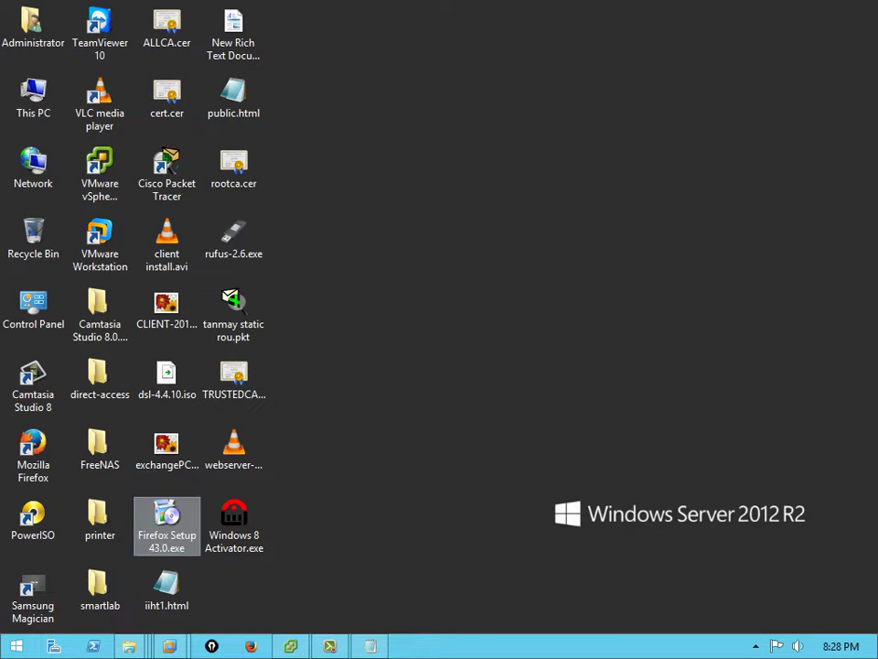
pyautogui.doubleClick(100, 590)
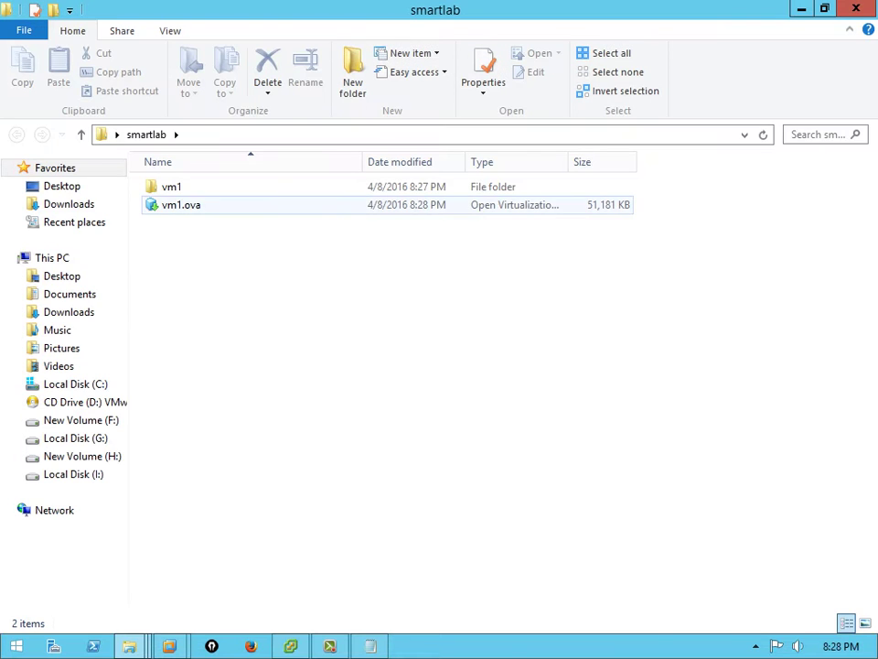
pyautogui.rightClick(194, 205)
pyautogui.moveTo(274, 234)
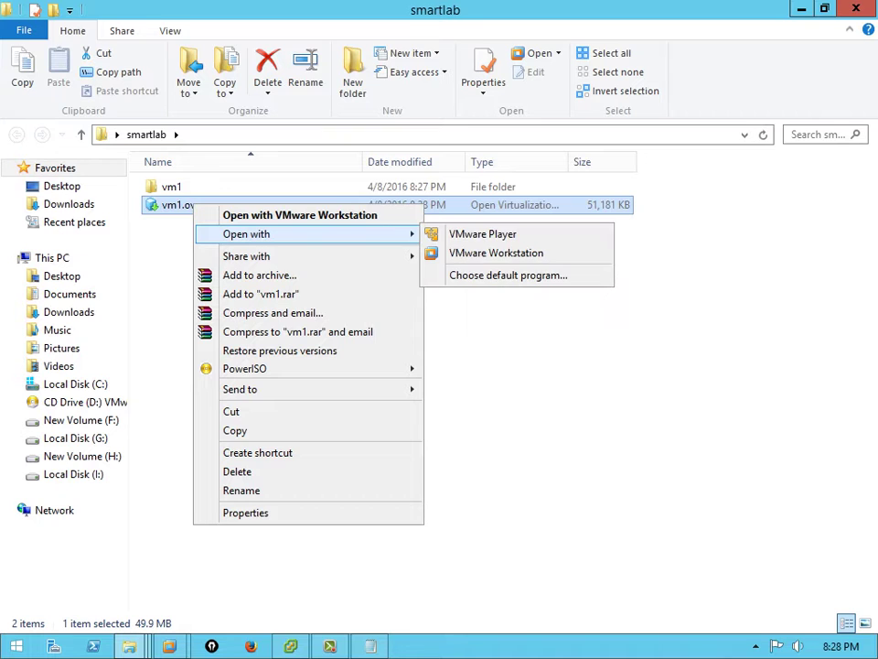
pyautogui.click(508, 274)
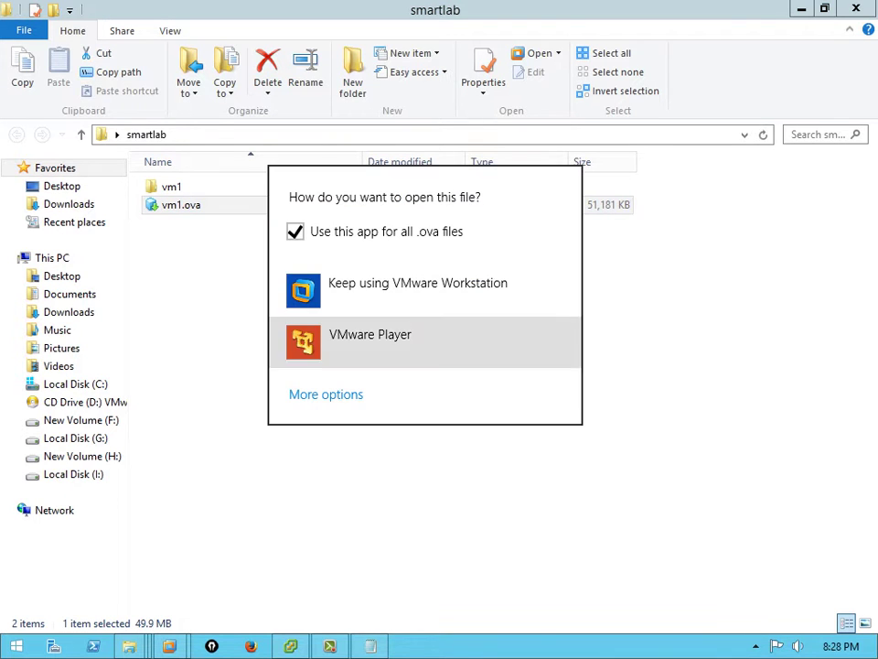
pyautogui.scroll(-3, 424, 384)
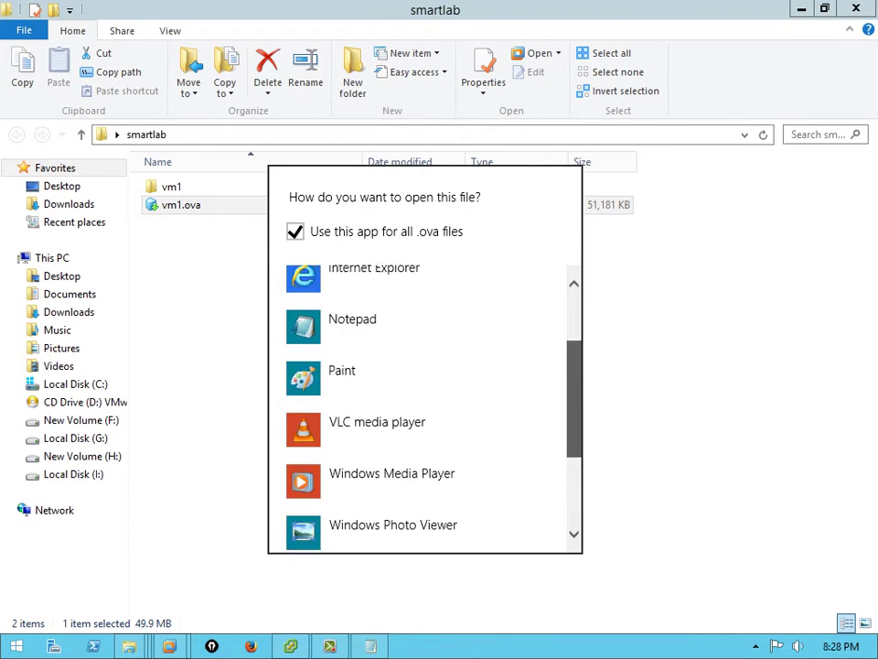
pyautogui.scroll(3, 425, 494)
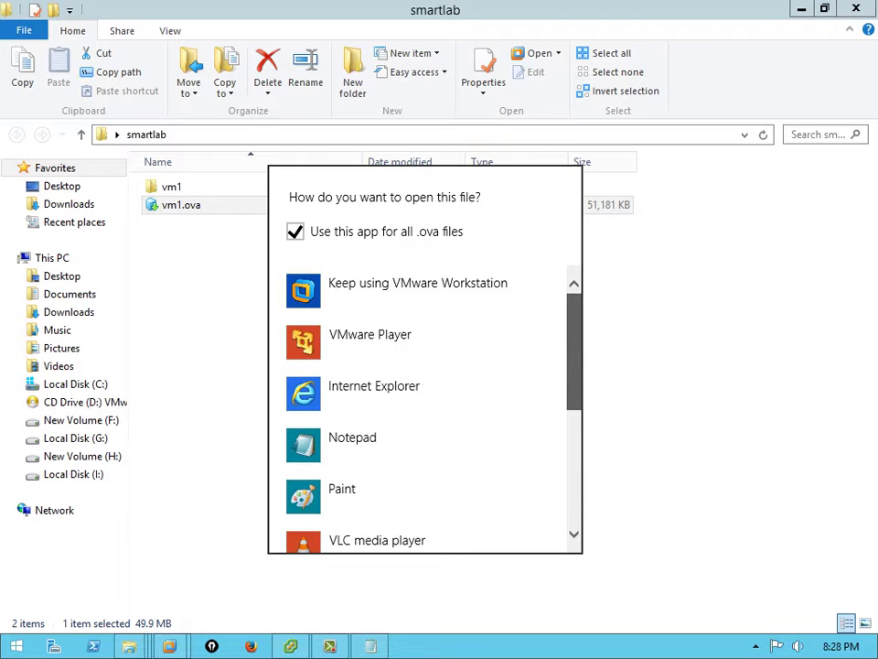
pyautogui.scroll(-2, 424, 494)
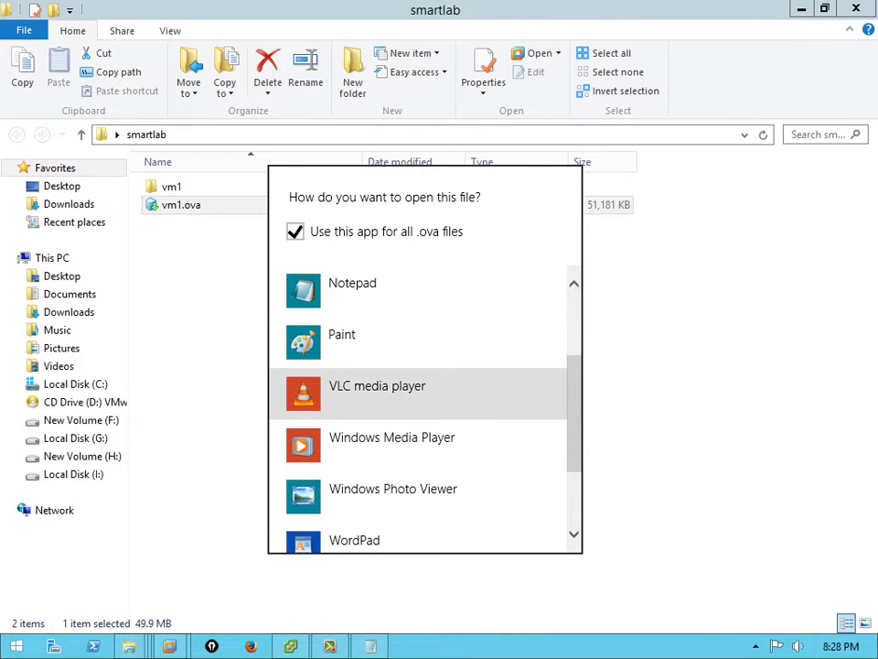
pyautogui.scroll(-3, 424, 403)
pyautogui.click(373, 523)
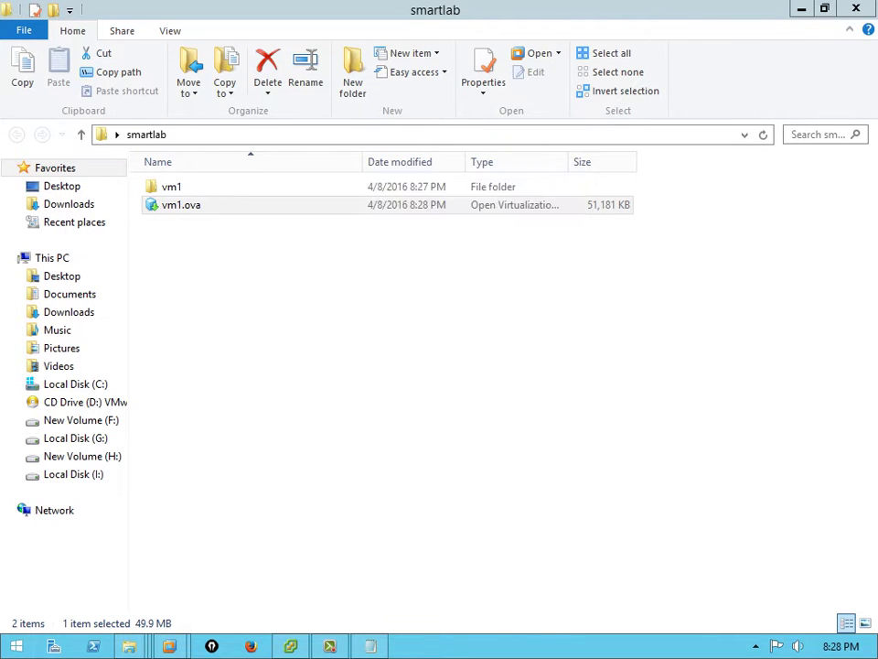
# Step: Choose WinRAR.exe from the WinRAR folder in Program Files as the default program for opening .ova files
pyautogui.click(82, 238)
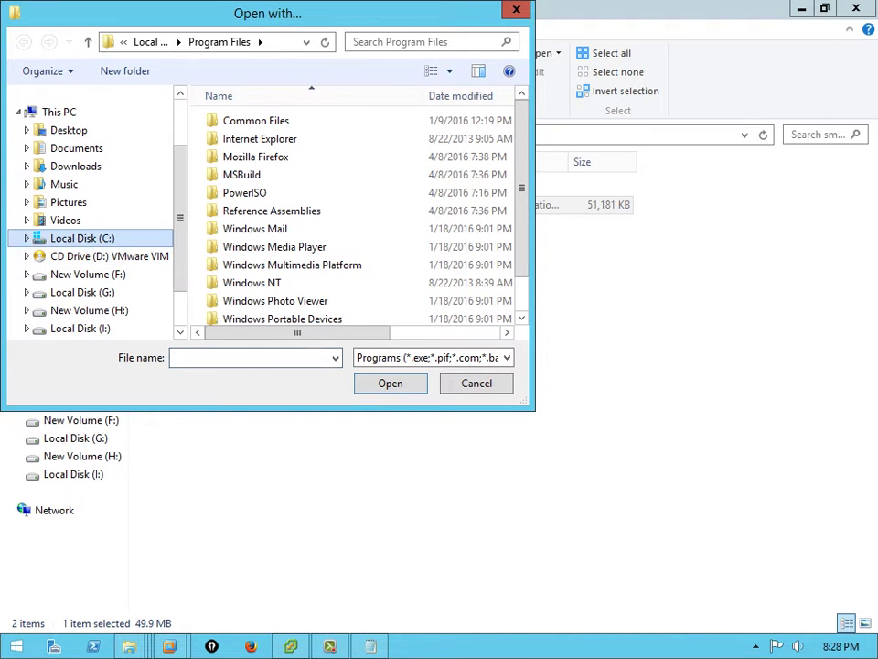
pyautogui.click(254, 175)
pyautogui.doubleClick(253, 174)
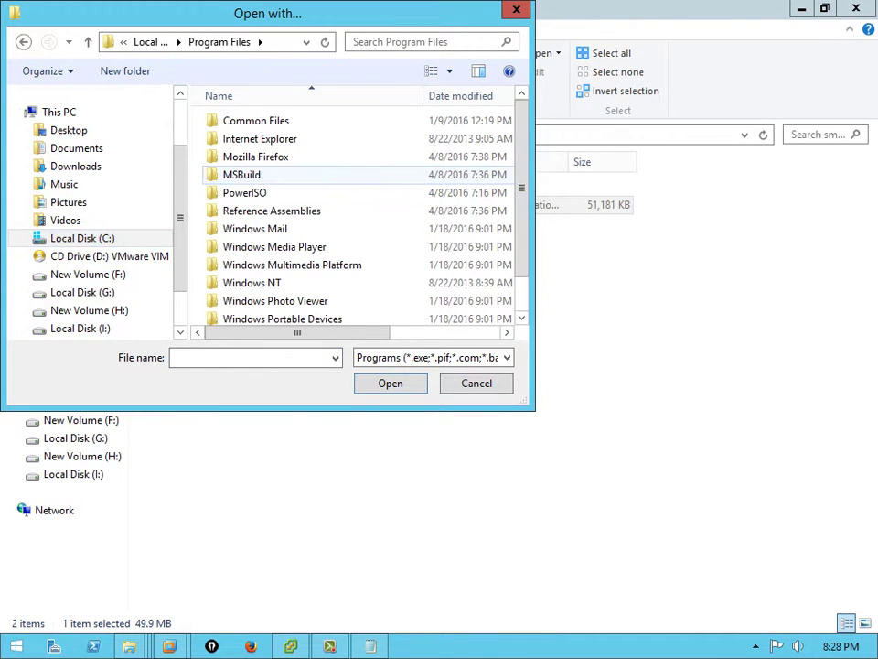
pyautogui.press('w')
pyautogui.press('w')
pyautogui.press('w')
pyautogui.press('w')
pyautogui.press('w')
pyautogui.press('w')
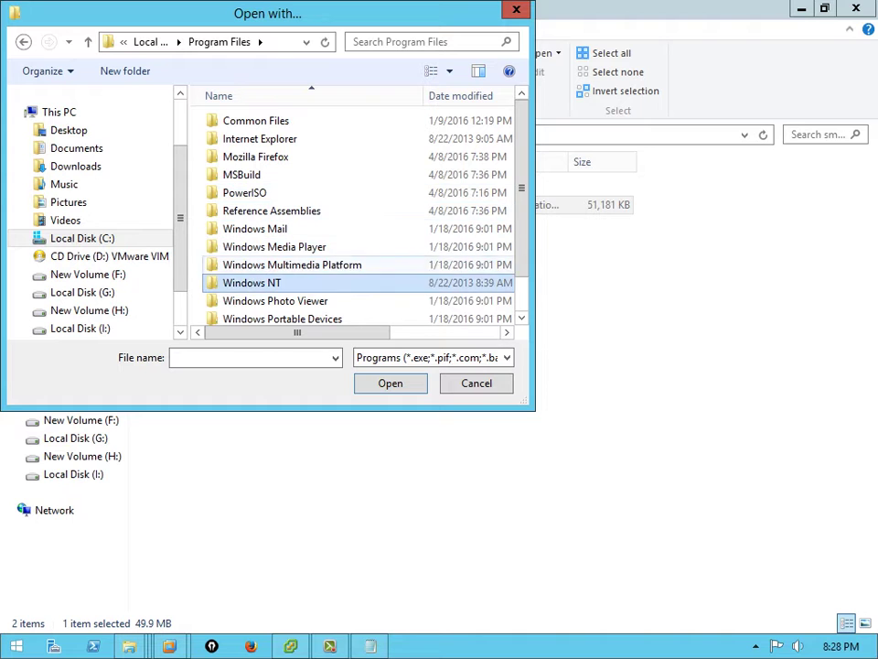
pyautogui.press('Down')
pyautogui.press('Down')
pyautogui.press('Return')
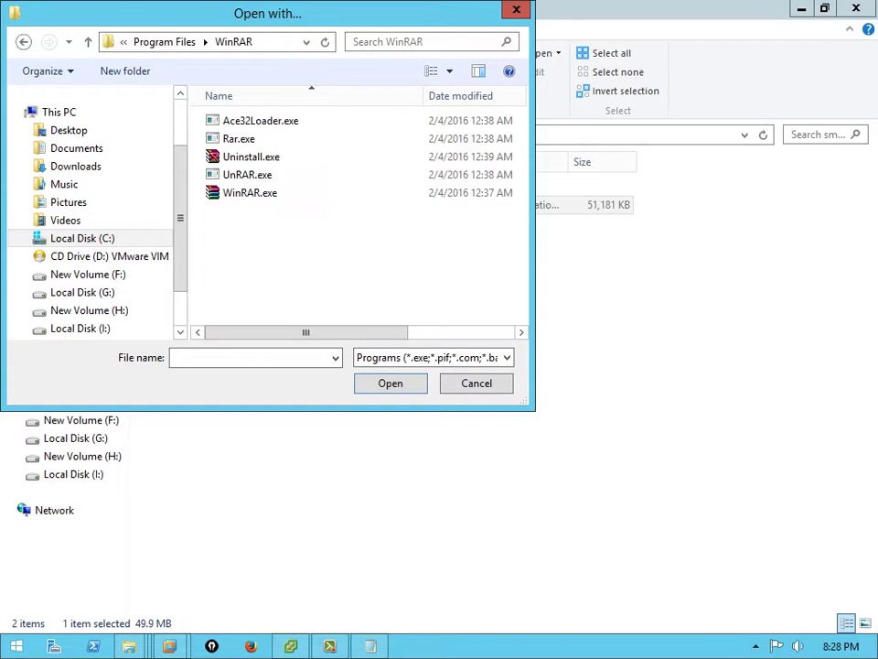
pyautogui.press('w')
pyautogui.press('Return')
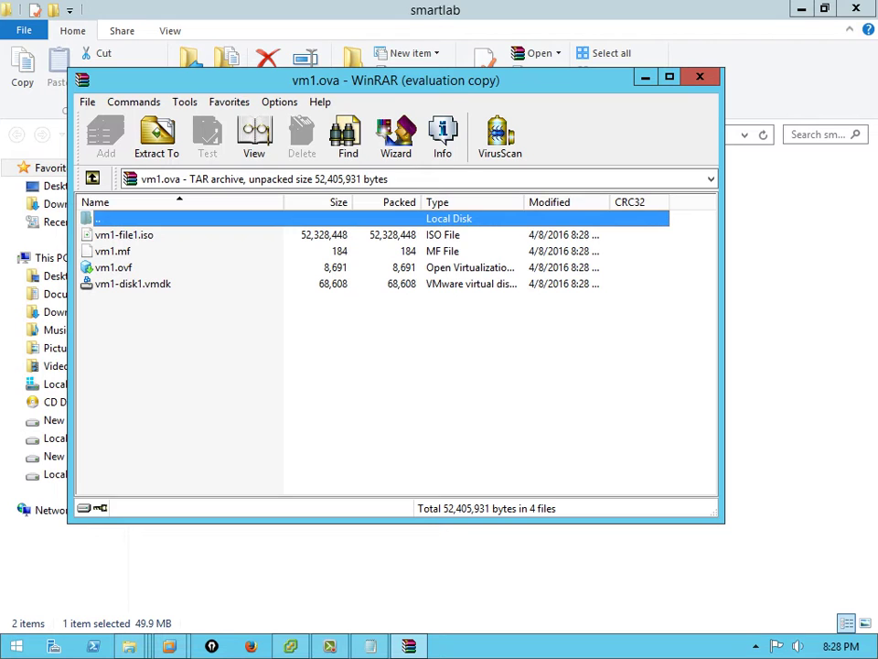
# Step: Look through the files packed inside vm1.ova, then close the archive and put the smartlab folder away
pyautogui.press('Down')
pyautogui.press('Down')
pyautogui.press('Down')
pyautogui.press('Down')
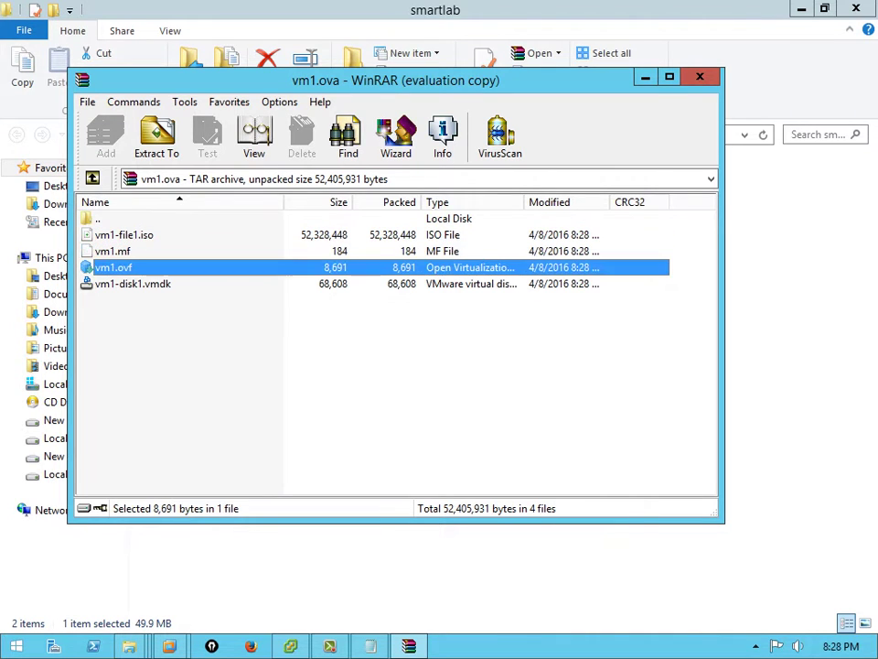
pyautogui.click(700, 77)
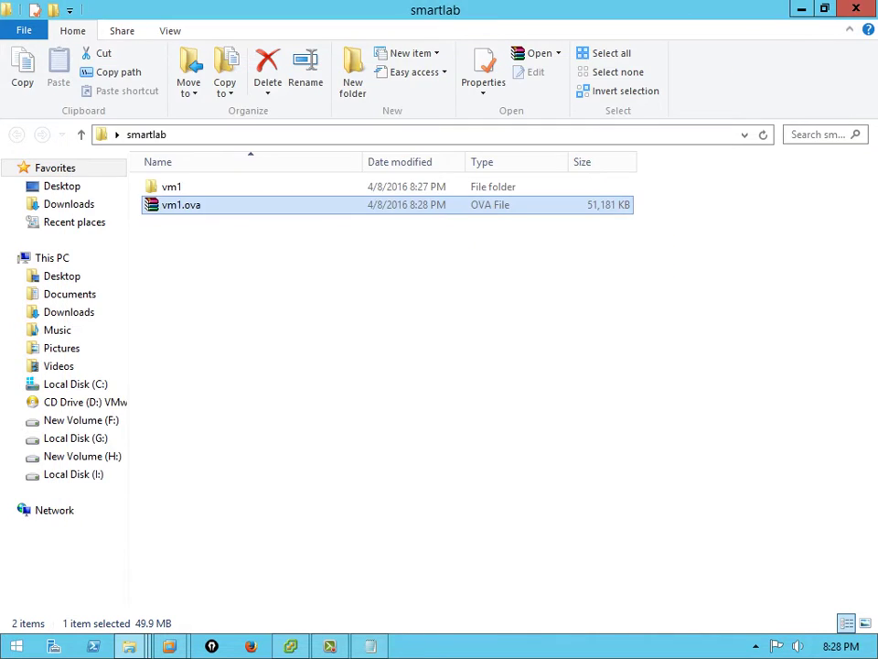
pyautogui.click(801, 8)
# Step: Switch to the vSphere Client and export vm1 again as a single-file OVA without attached image files, overwriting the existing vm1.ova
pyautogui.moveTo(170, 646)
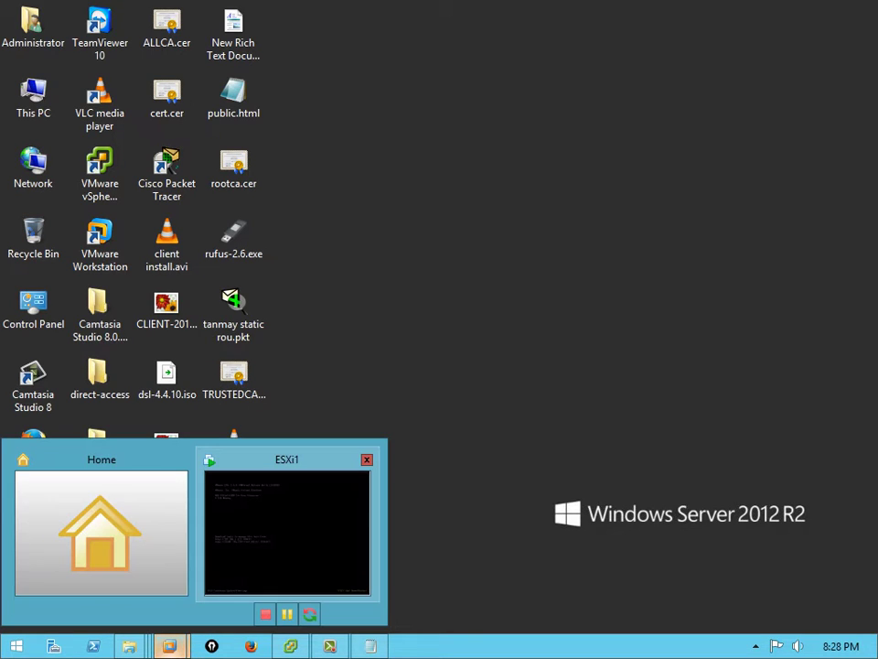
pyautogui.click(291, 646)
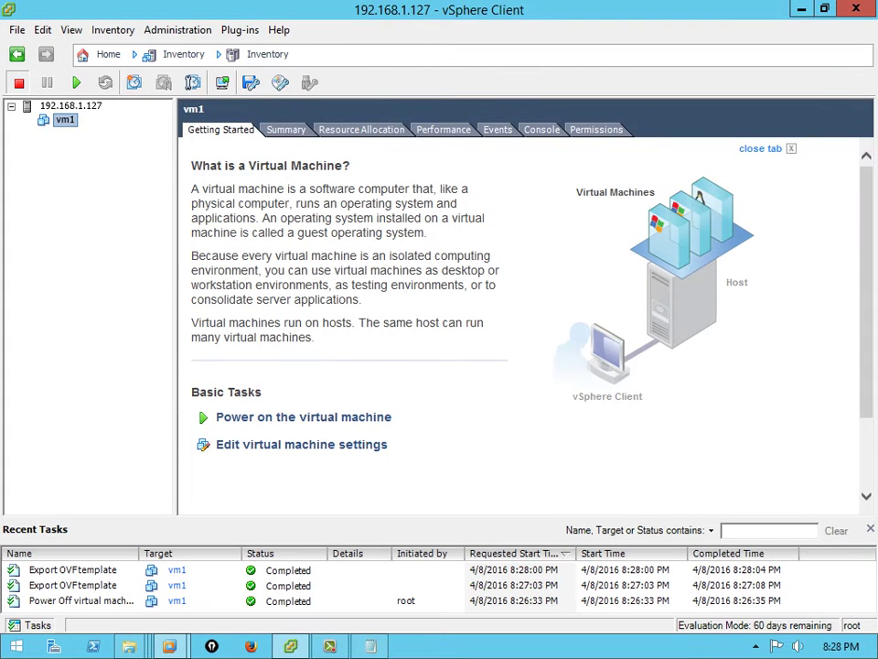
pyautogui.rightClick(66, 120)
pyautogui.moveTo(73, 128)
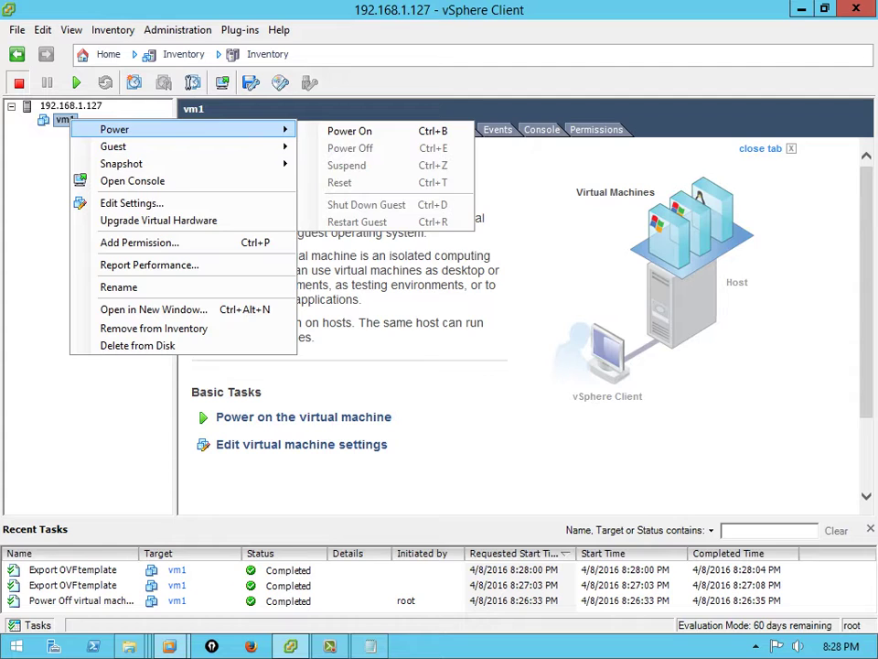
pyautogui.click(16, 29)
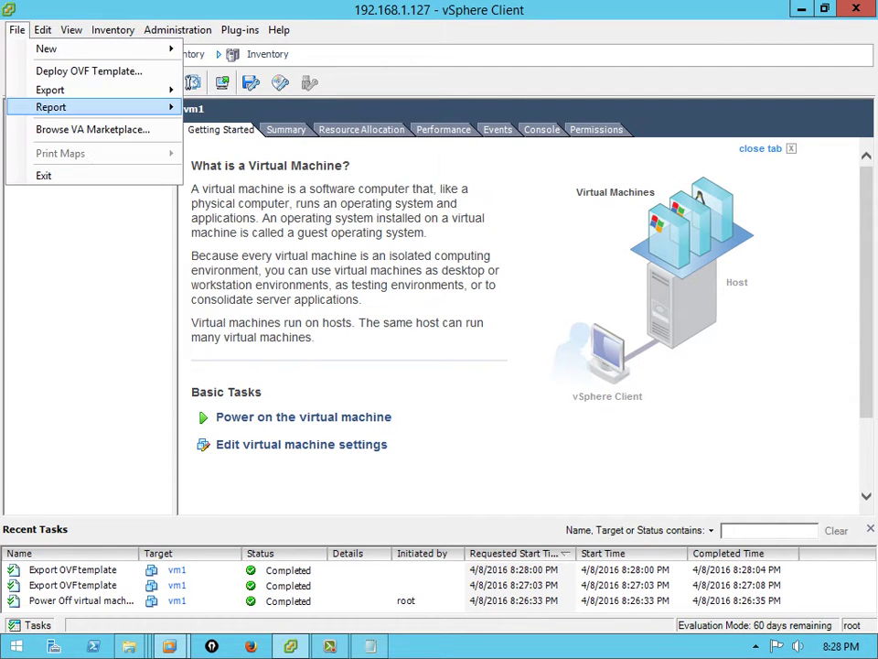
pyautogui.moveTo(51, 89)
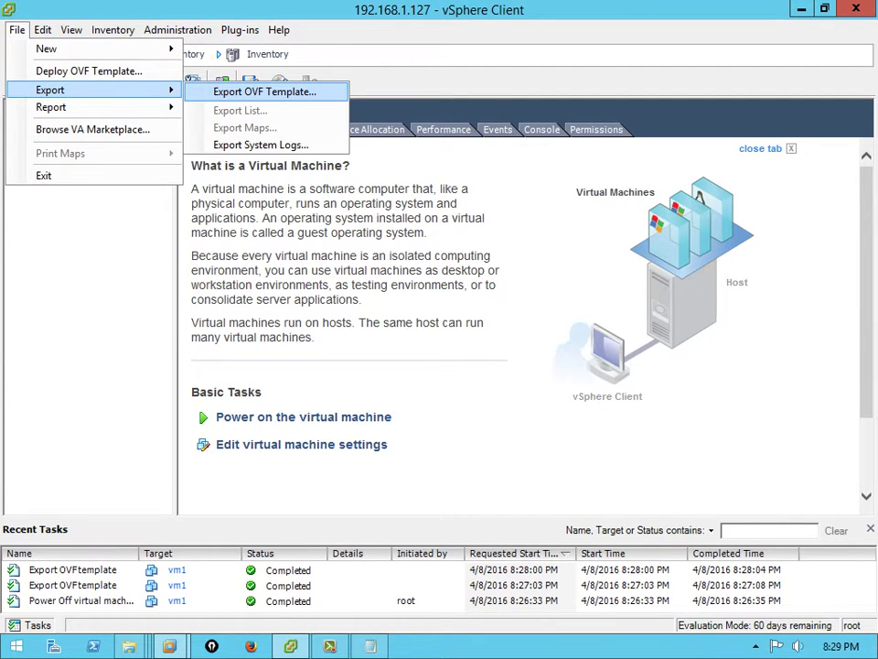
pyautogui.click(265, 92)
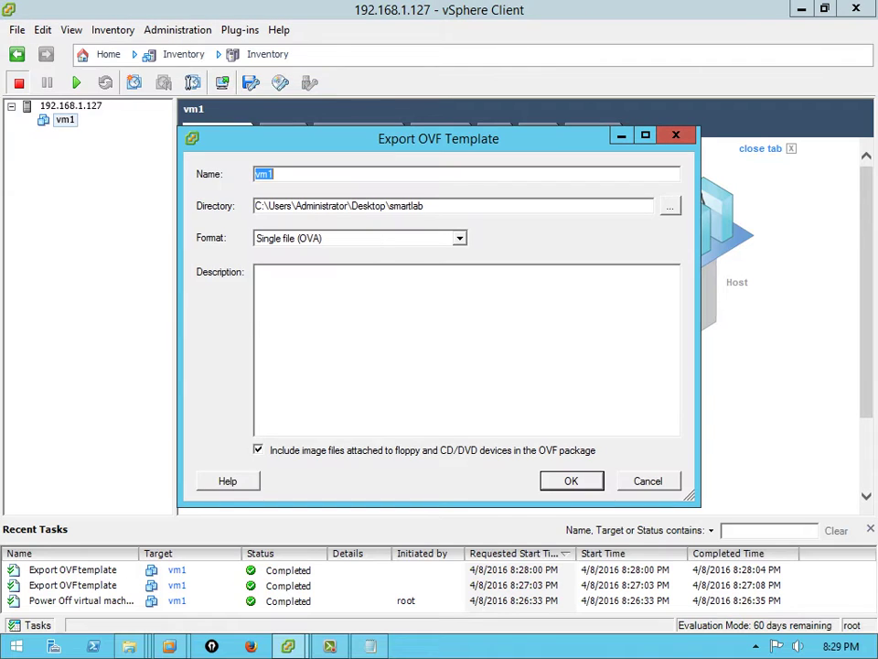
pyautogui.click(357, 237)
pyautogui.click(302, 263)
pyautogui.click(258, 450)
pyautogui.click(572, 480)
pyautogui.click(447, 384)
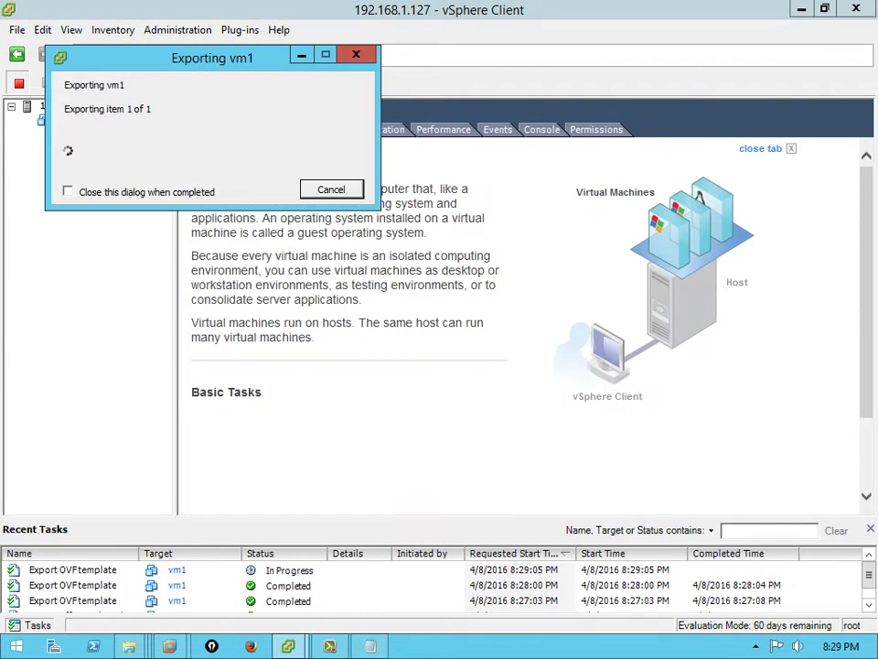
pyautogui.click(331, 137)
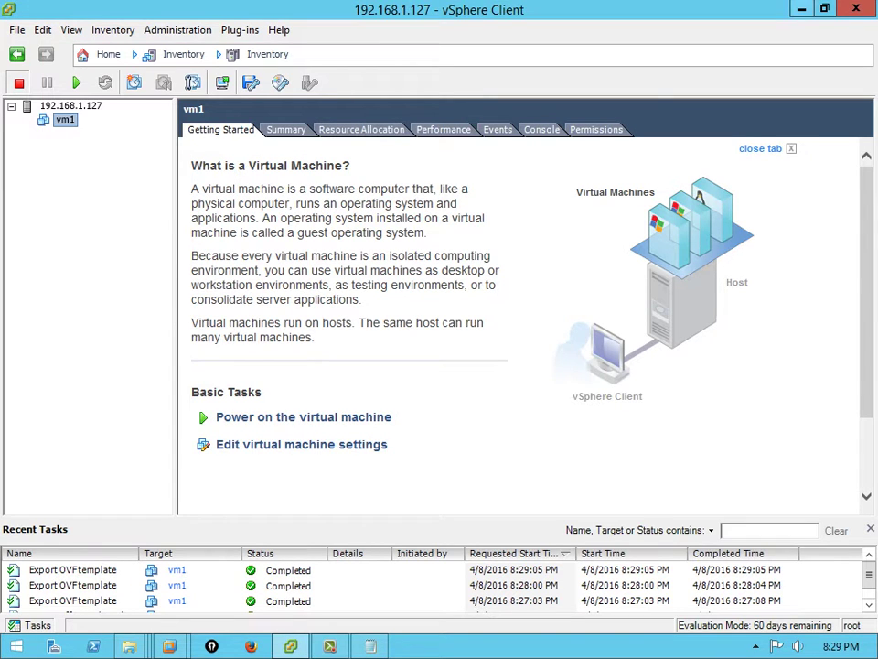
# Step: Open the new vm1.ova from the smartlab folder, check its packed files and close the archive
pyautogui.click(802, 8)
pyautogui.doubleClick(100, 591)
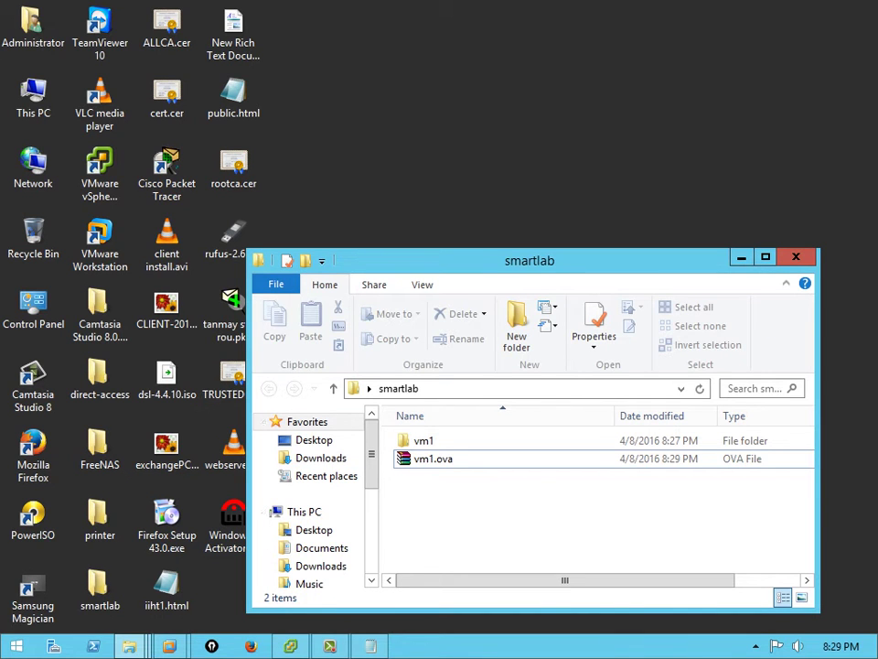
pyautogui.click(766, 257)
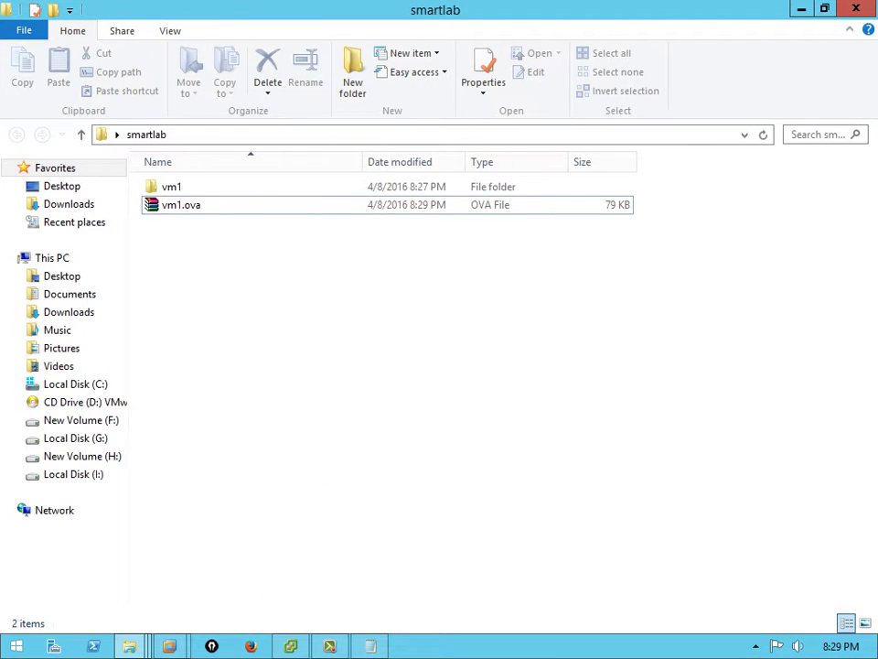
pyautogui.doubleClick(181, 205)
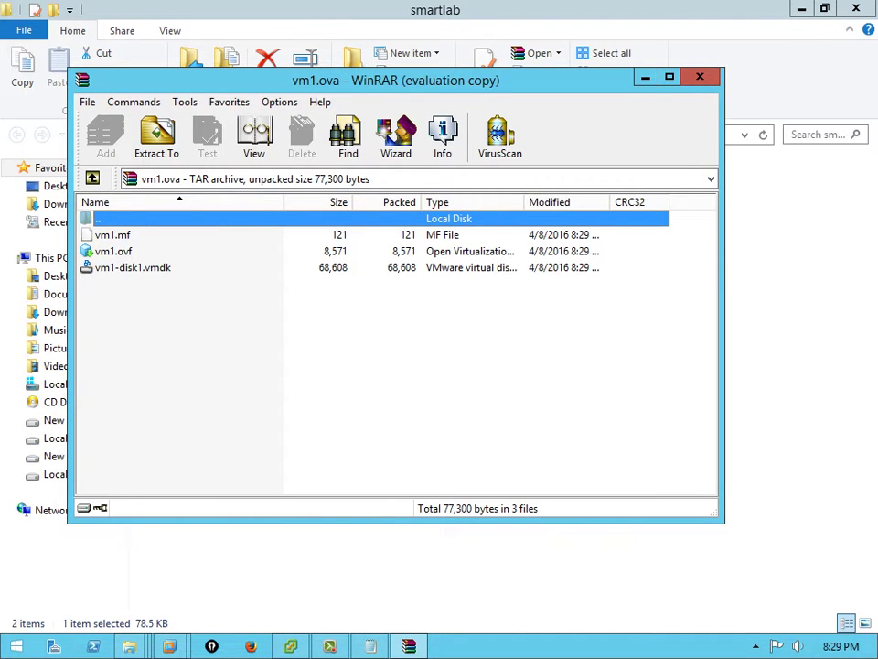
pyautogui.click(700, 77)
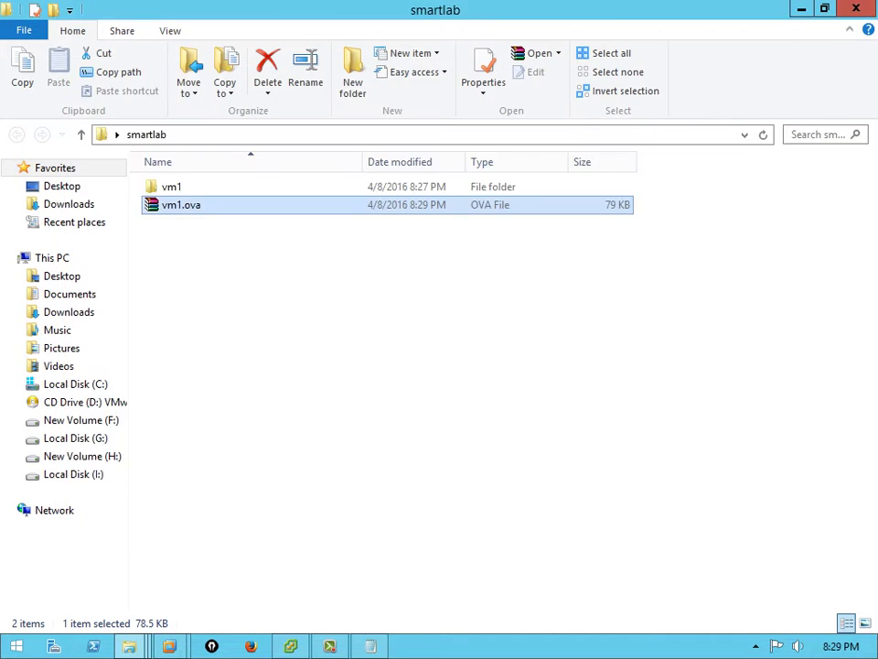
# Step: Minimize the smartlab folder and reopen it from the desktop
pyautogui.click(802, 8)
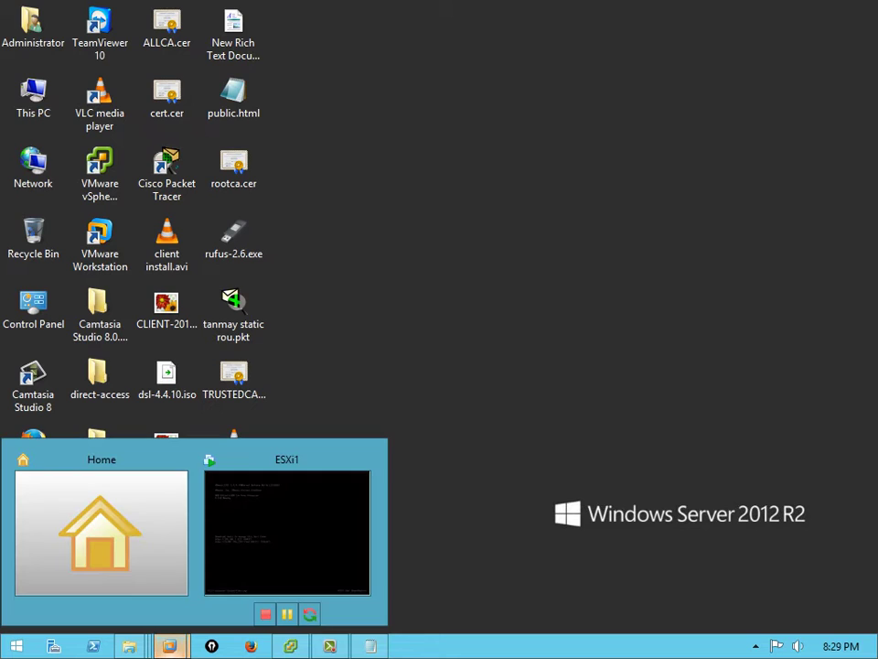
pyautogui.moveTo(169, 646)
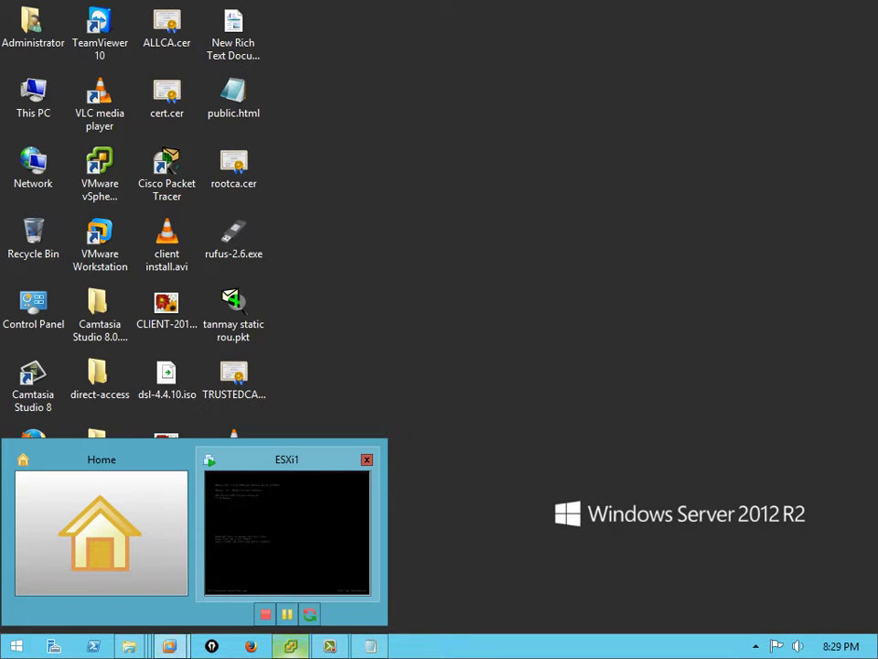
pyautogui.doubleClick(100, 591)
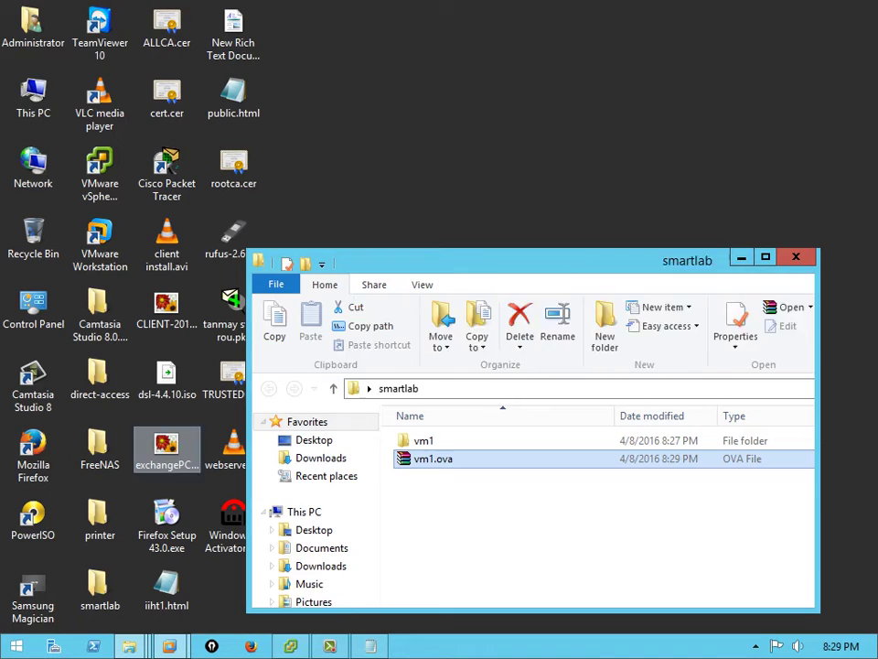
# Step: Open the vm1 subfolder of smartlab, maximize the window and open vm1.ovf for import in VMware Workstation
pyautogui.doubleClick(424, 441)
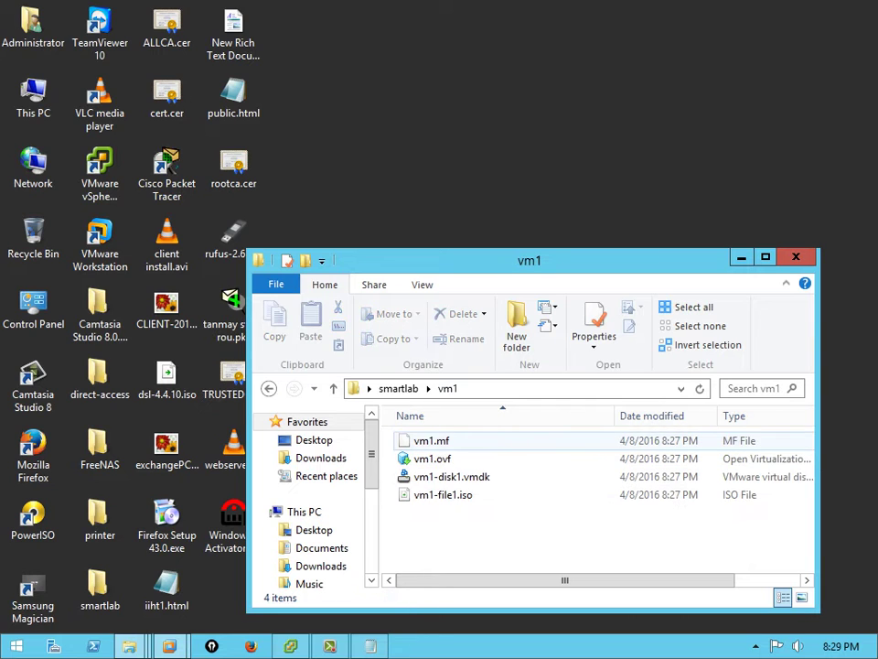
pyautogui.doubleClick(530, 261)
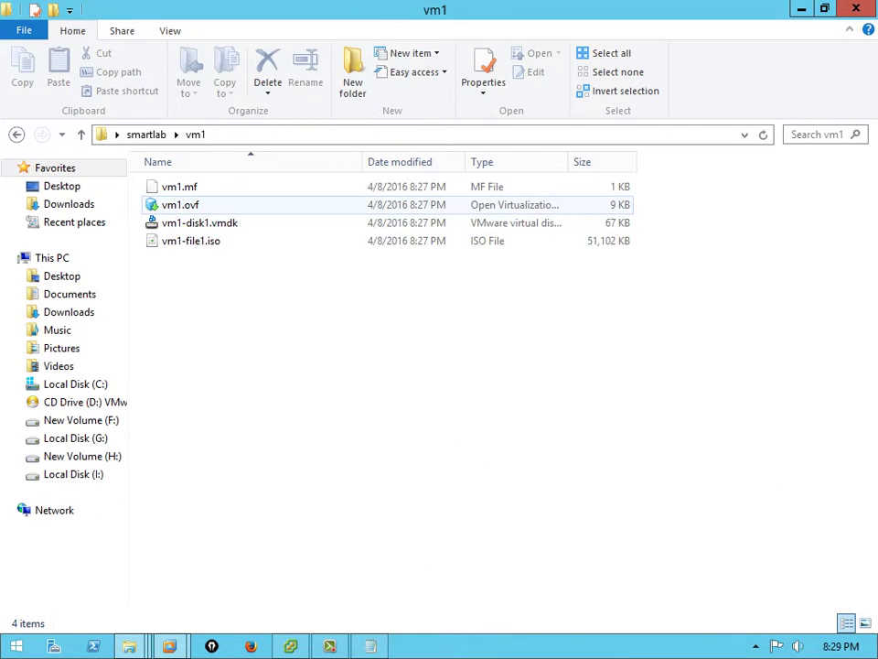
pyautogui.doubleClick(180, 204)
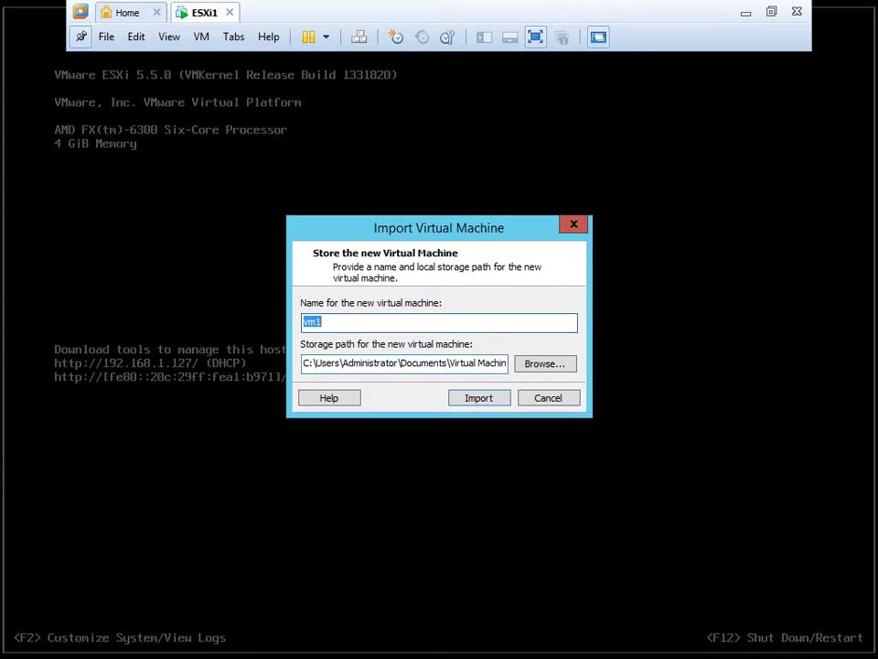
# Step: Import the virtual machine as vm1 with the desktop's smartlab folder as its storage path, then close its tab
pyautogui.click(545, 363)
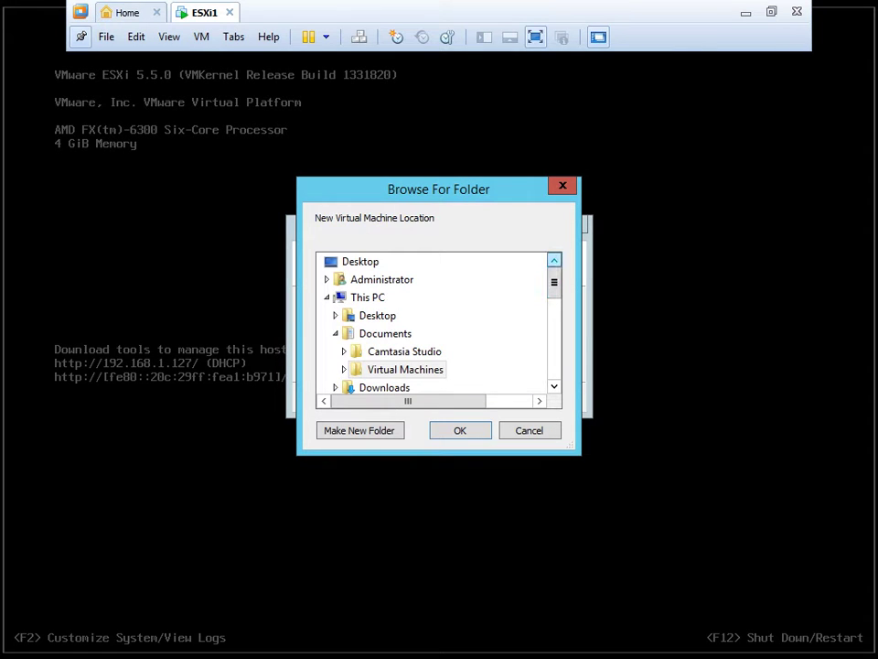
pyautogui.moveTo(555, 282); pyautogui.dragTo(555, 362)
pyautogui.click(370, 370)
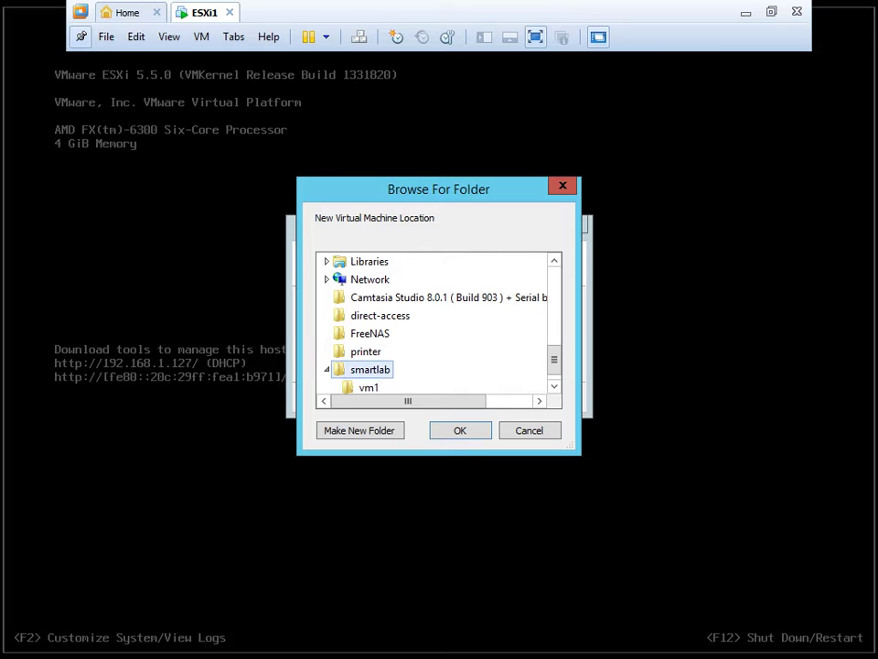
pyautogui.press('Return')
pyautogui.press('Return')
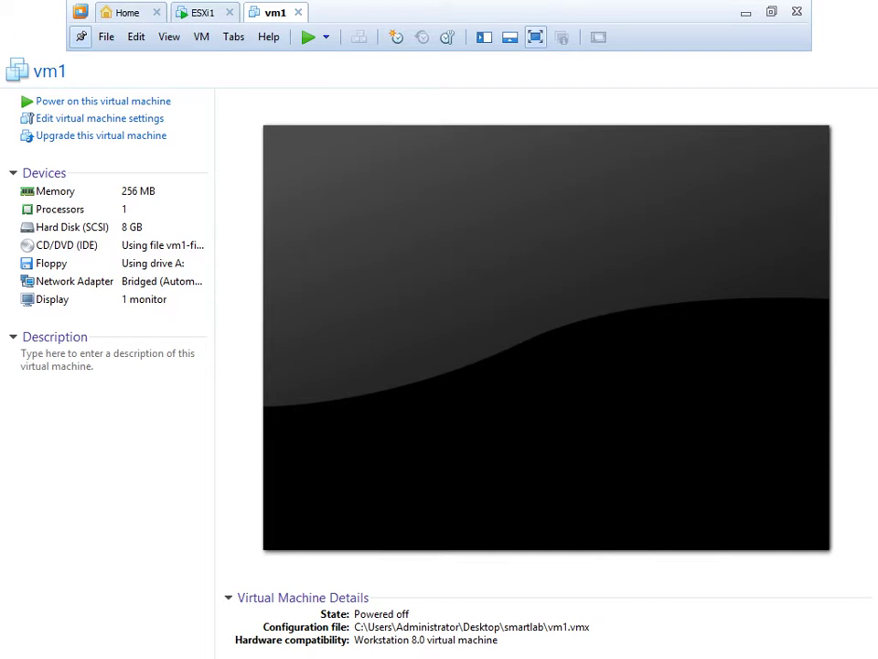
pyautogui.click(298, 12)
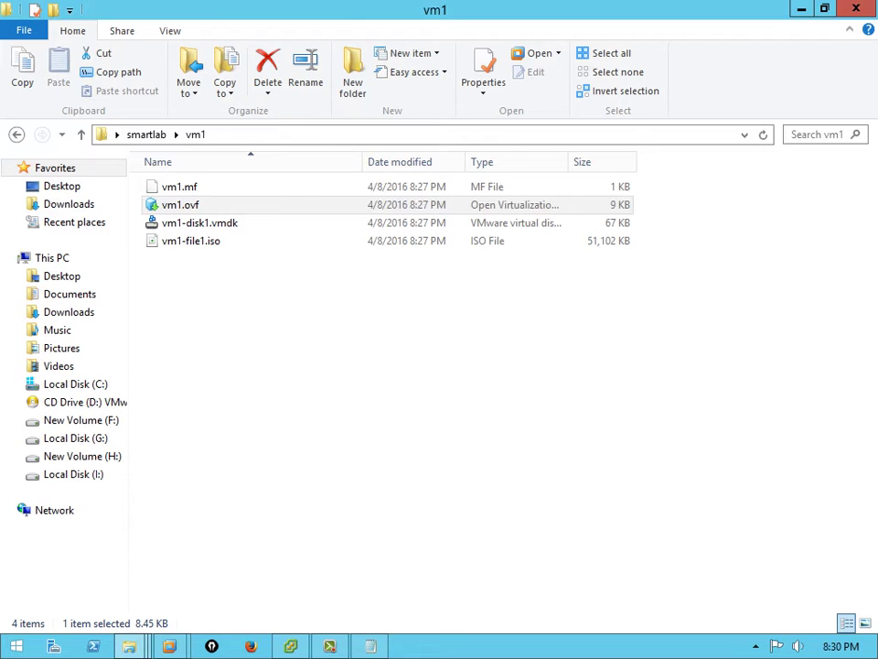
pyautogui.click(180, 205)
pyautogui.rightClick(167, 212)
pyautogui.click(476, 366)
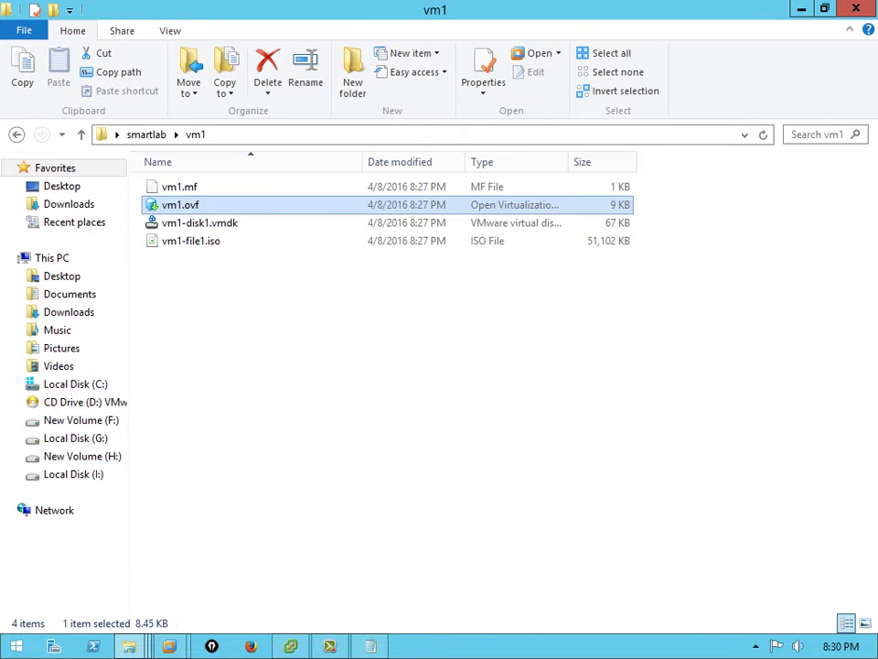
pyautogui.click(476, 366)
pyautogui.moveTo(169, 646)
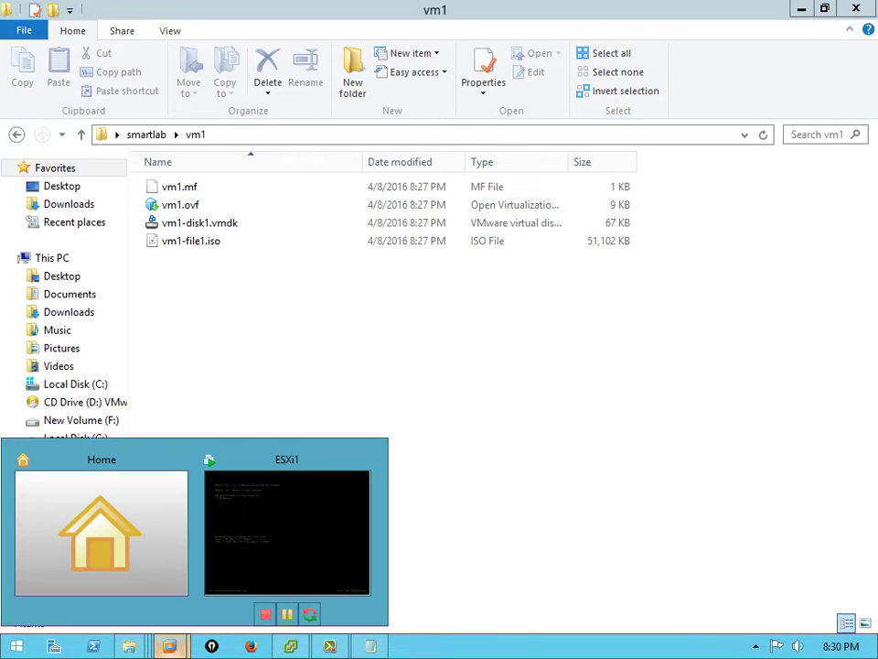
# Step: Switch to the vSphere Client and start deploying an OVF template with smartlab\vm1\vm1.ovf as the source
pyautogui.click(290, 646)
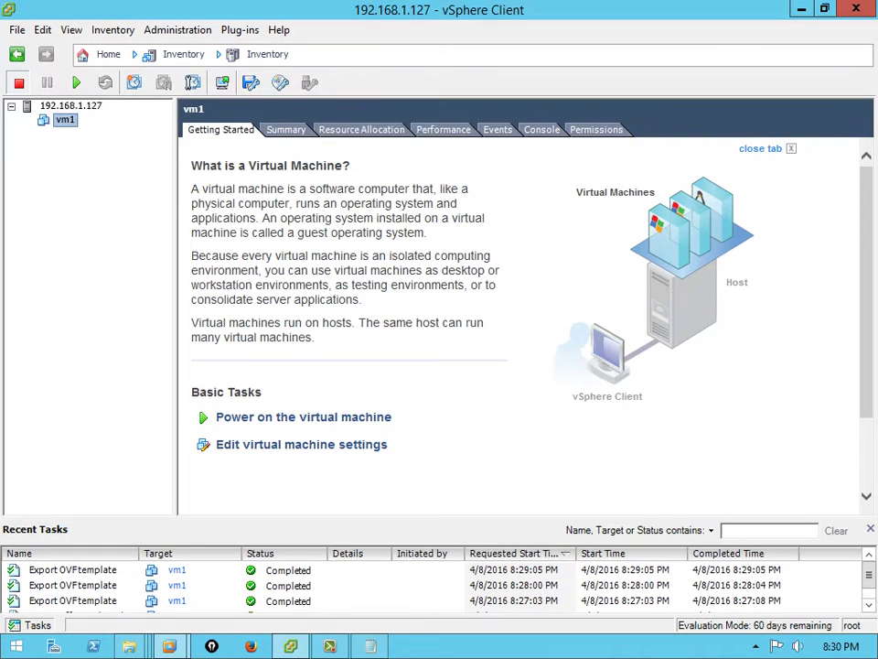
pyautogui.click(17, 30)
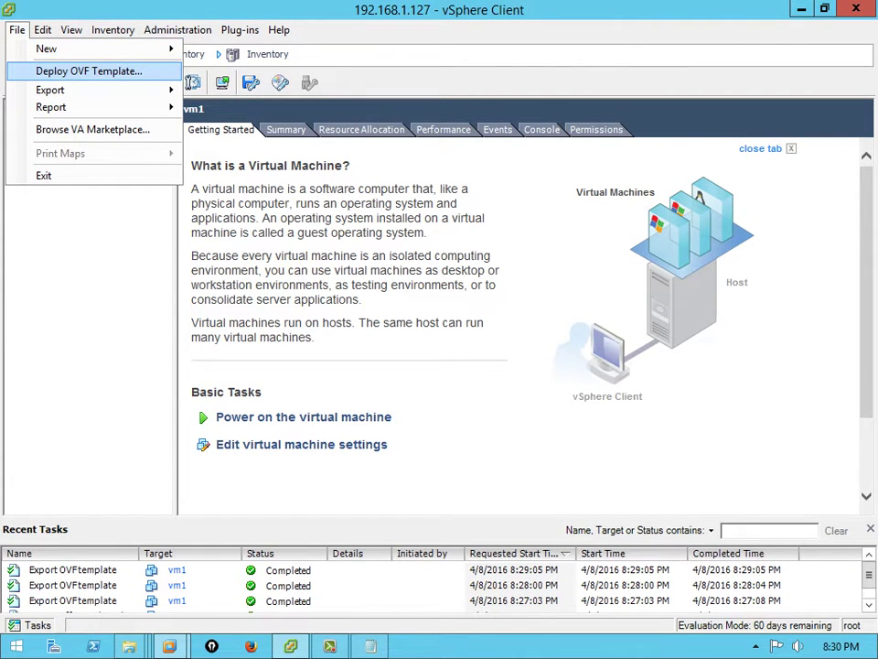
pyautogui.click(89, 71)
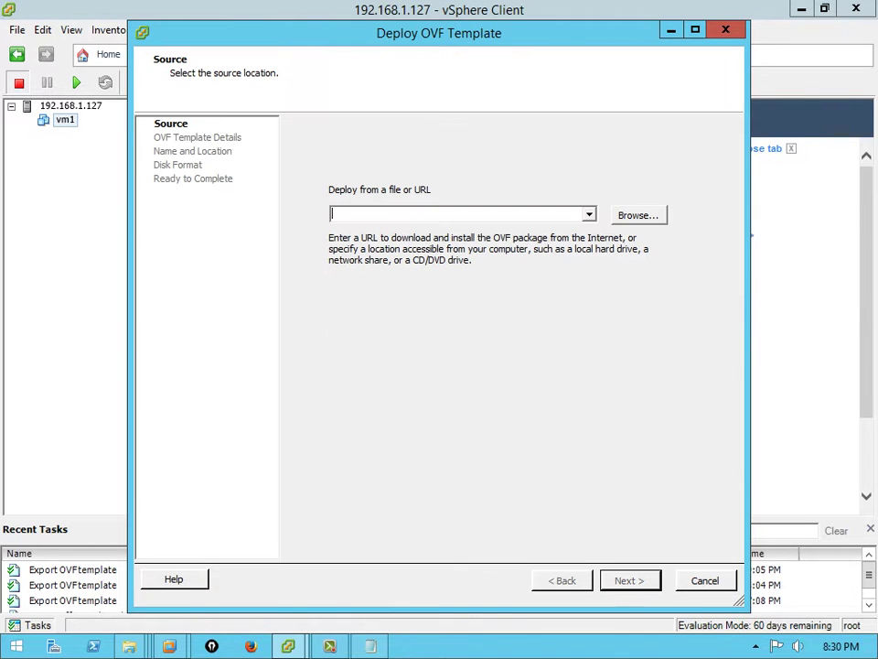
pyautogui.click(639, 214)
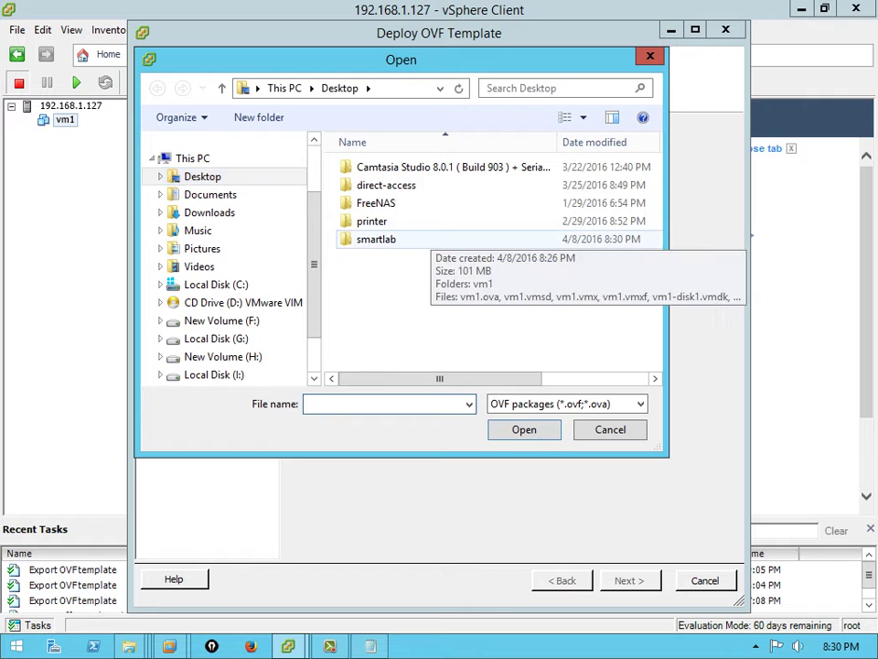
pyautogui.doubleClick(376, 239)
pyautogui.doubleClick(366, 167)
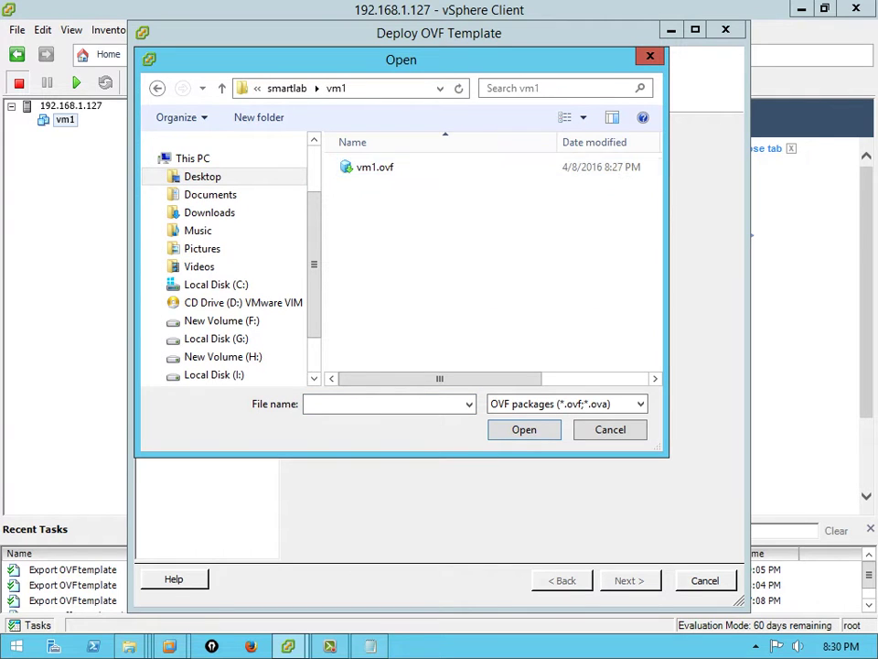
pyautogui.doubleClick(370, 167)
pyautogui.press('Return')
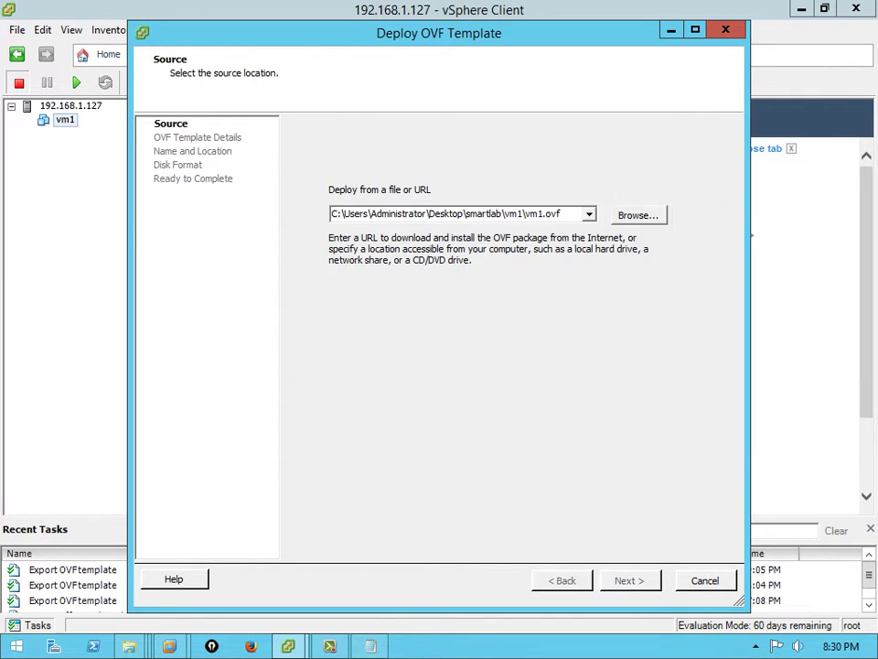
pyautogui.press('Return')
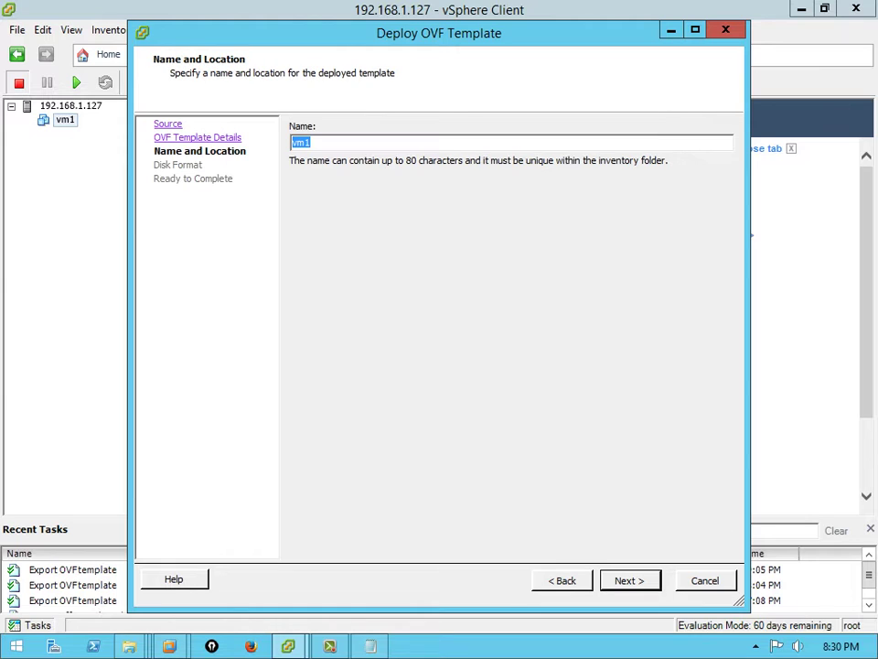
# Step: Name the deployed template vm2 and continue to the disk format
pyautogui.press('Right')
pyautogui.write('1')
pyautogui.press('BackSpace')
pyautogui.press('BackSpace')
pyautogui.write('2')
pyautogui.press('Return')
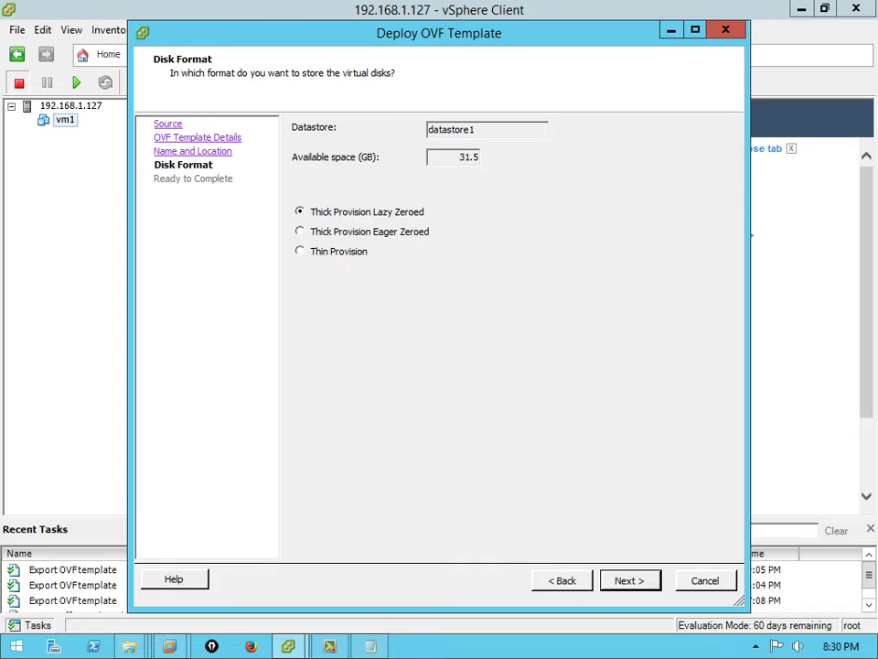
# Step: Choose Thin Provision as the disk format, deploy vm2 and have the progress dialog close when completed
pyautogui.click(300, 251)
pyautogui.press('Return')
pyautogui.press('Return')
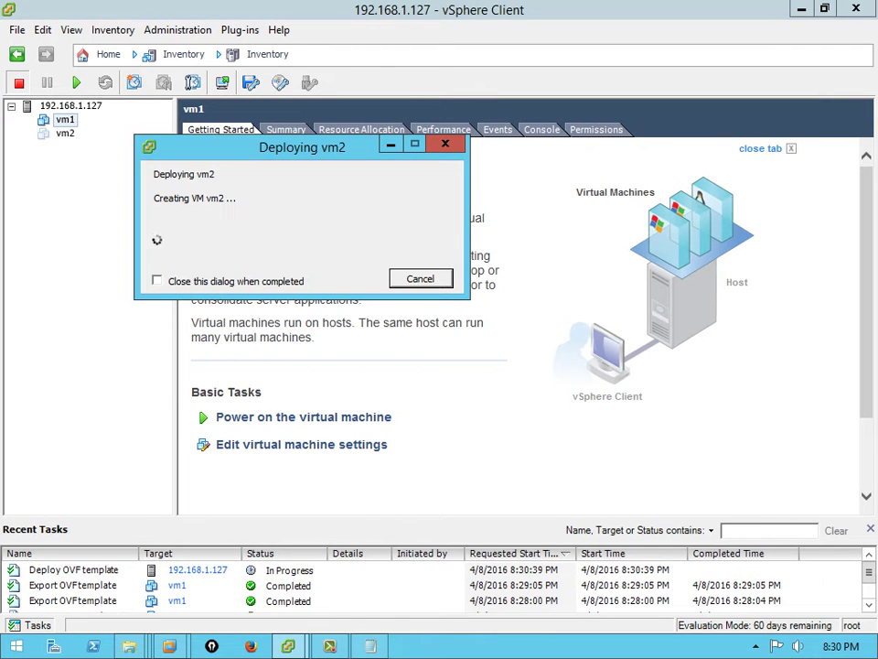
pyautogui.click(158, 281)
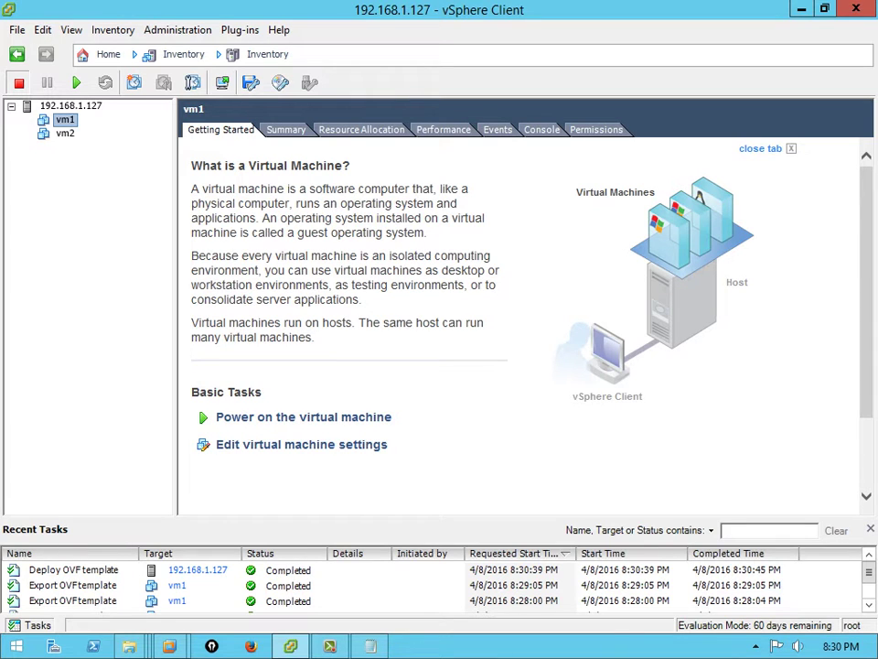
# Step: Check the CD/DVD drive 1 settings in vm2's virtual machine properties, then cancel the dialog
pyautogui.click(65, 133)
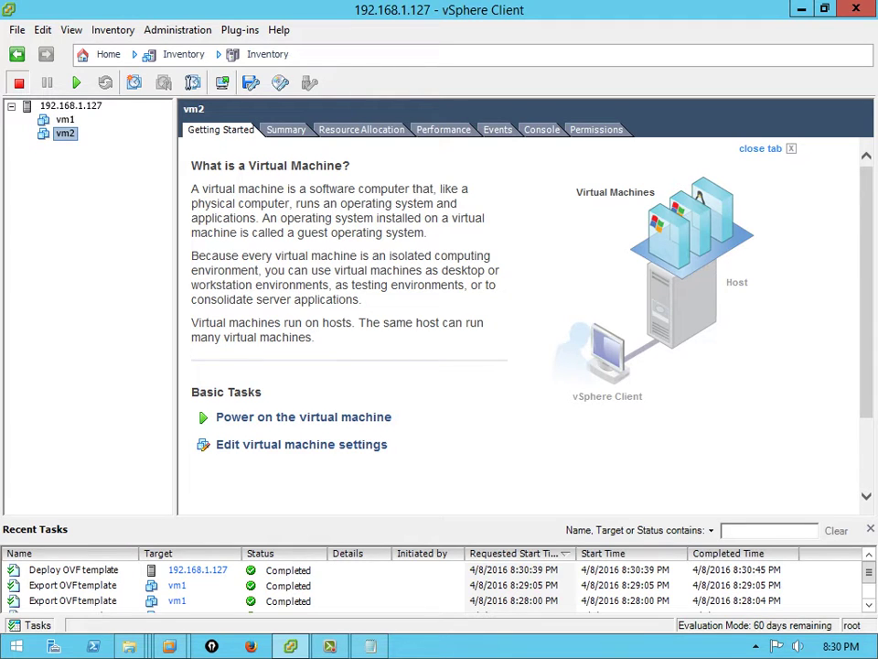
pyautogui.rightClick(65, 133)
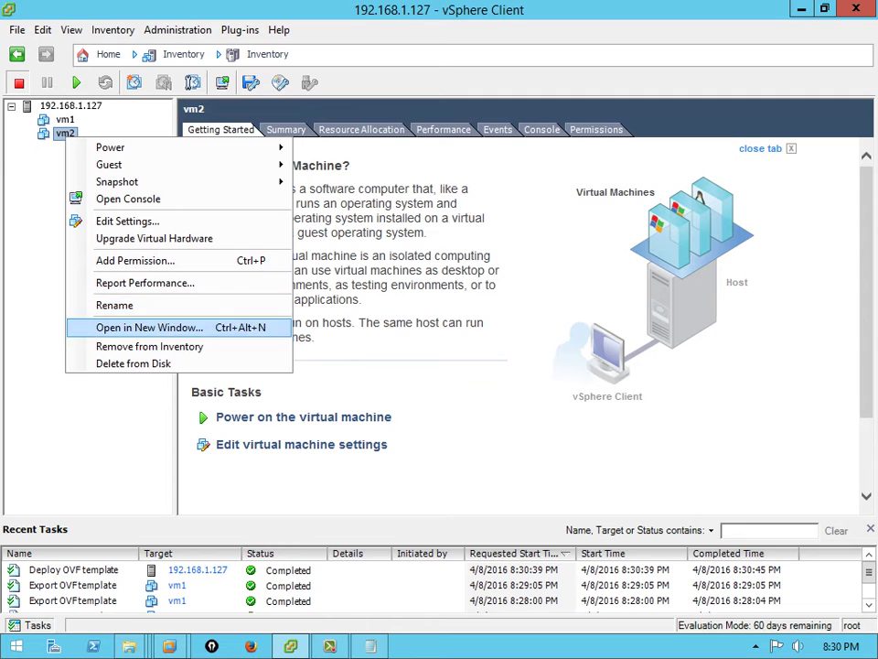
pyautogui.press('Escape')
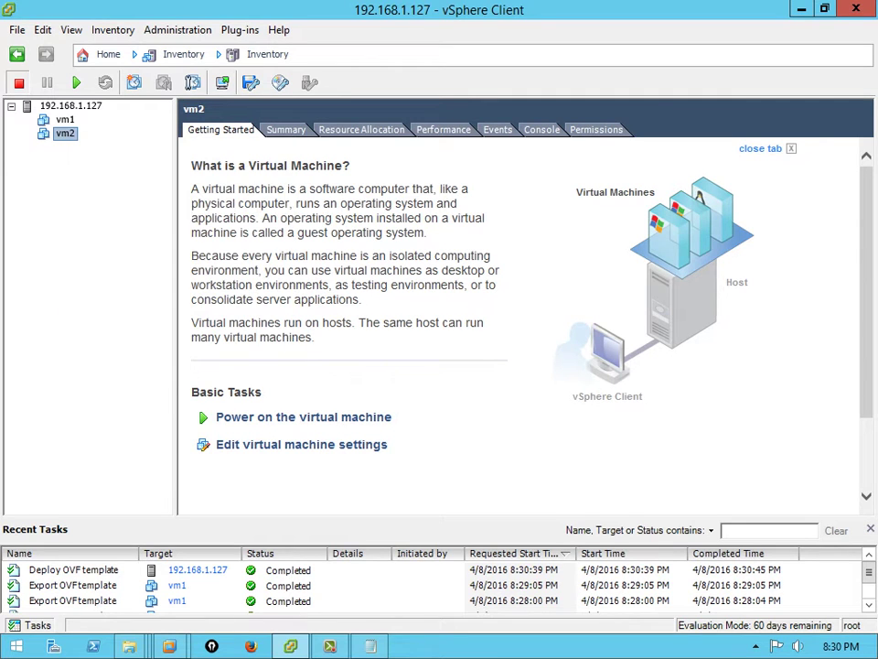
pyautogui.rightClick(70, 133)
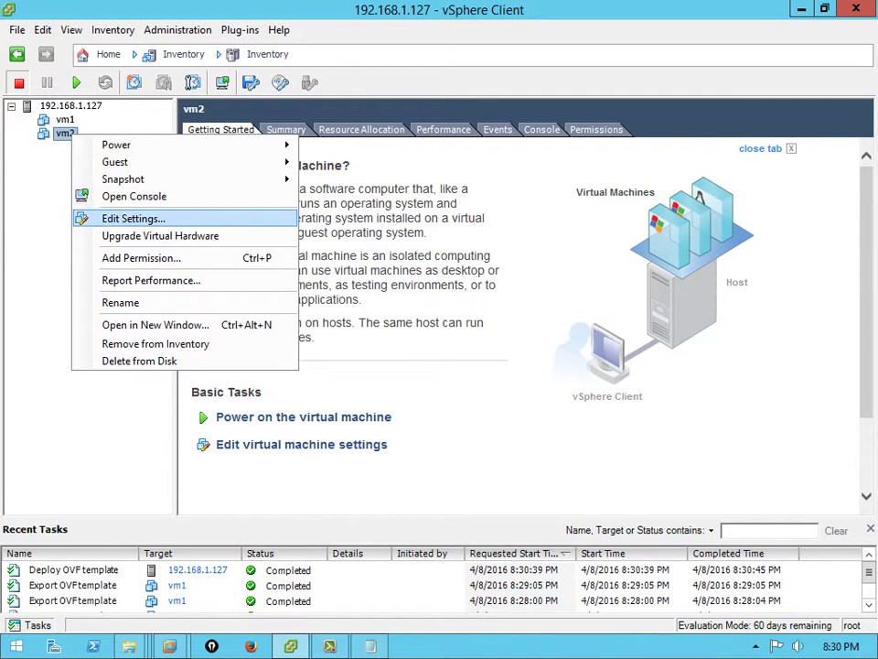
pyautogui.press('Escape')
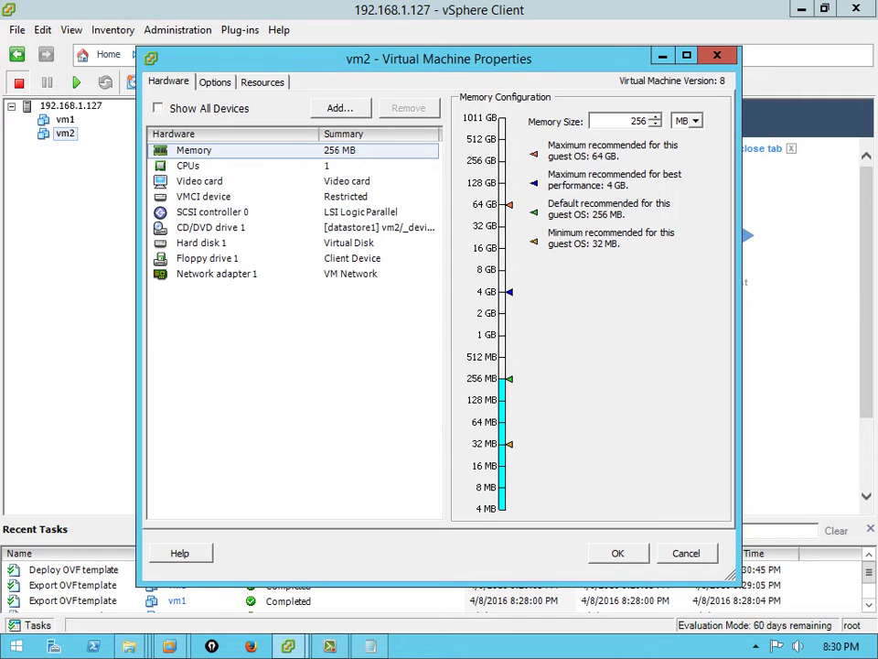
pyautogui.click(211, 227)
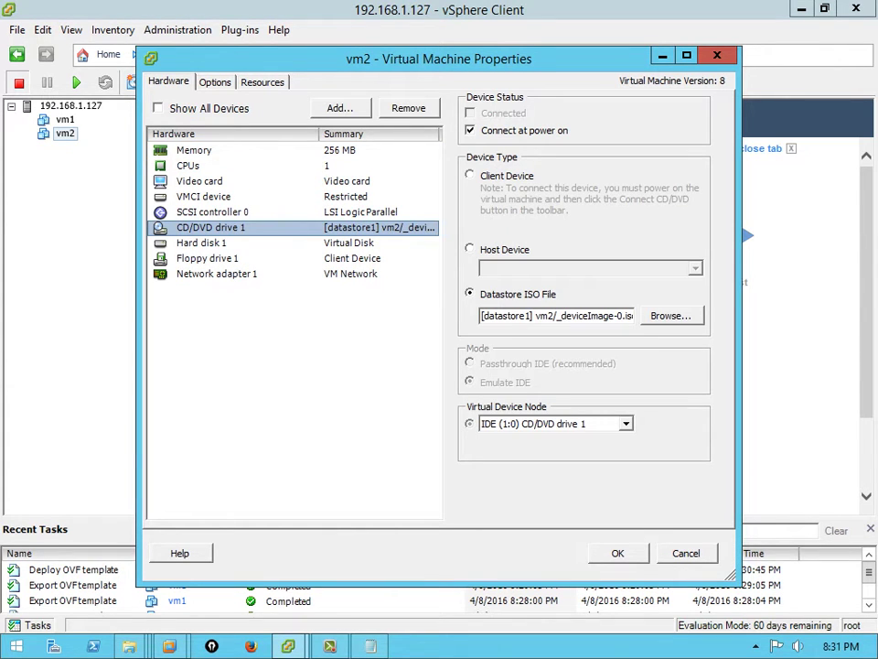
pyautogui.click(686, 553)
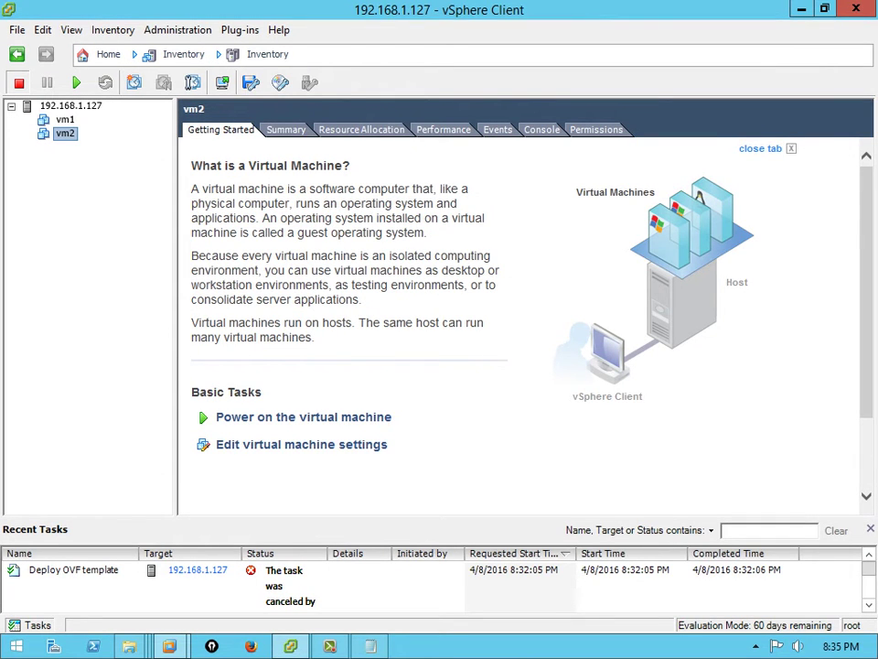
# Step: Start another OVF template deployment with vm1.ova from the smartlab folder as the source and continue to the naming page
pyautogui.click(17, 30)
pyautogui.click(89, 72)
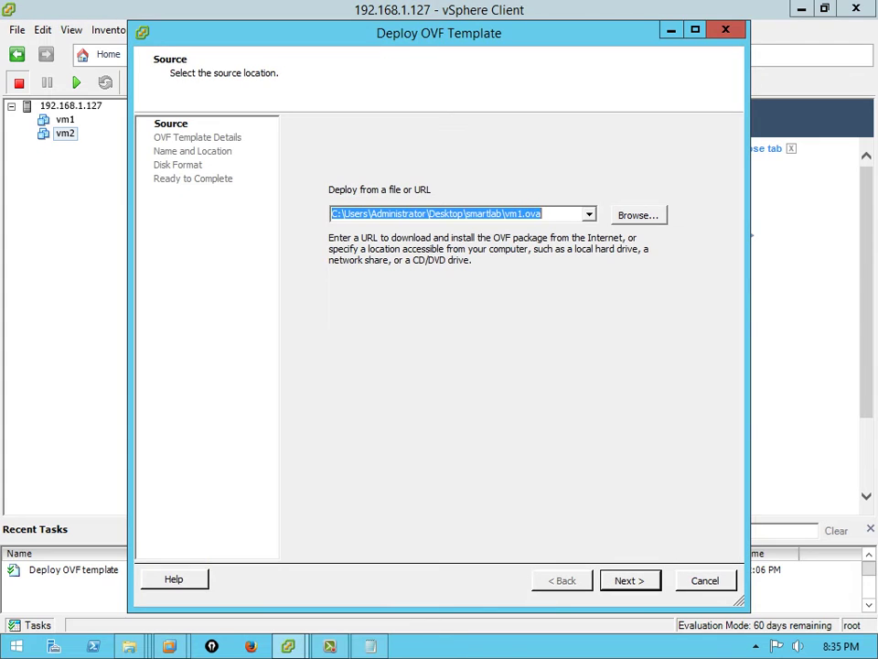
pyautogui.click(639, 215)
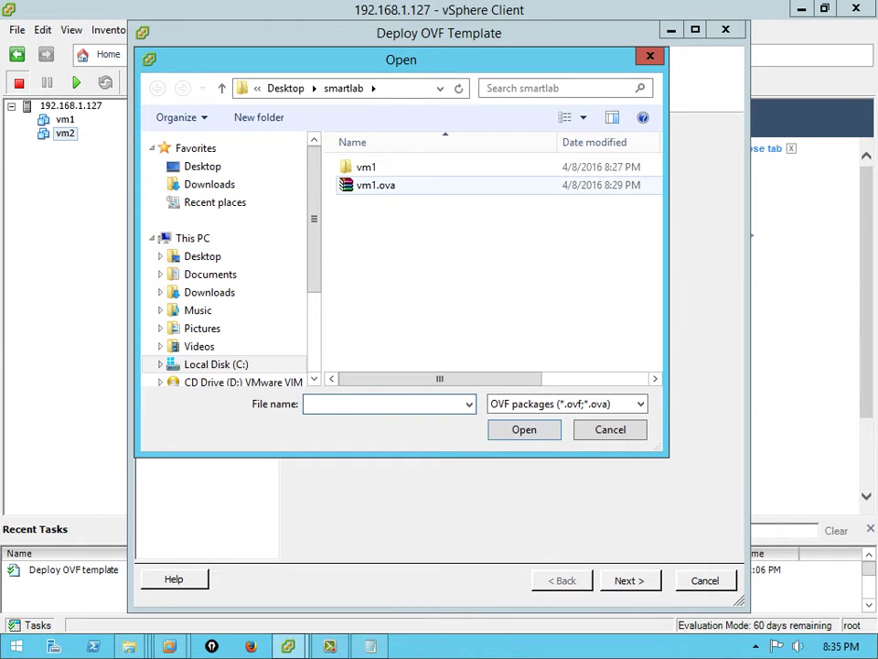
pyautogui.click(376, 185)
pyautogui.press('Return')
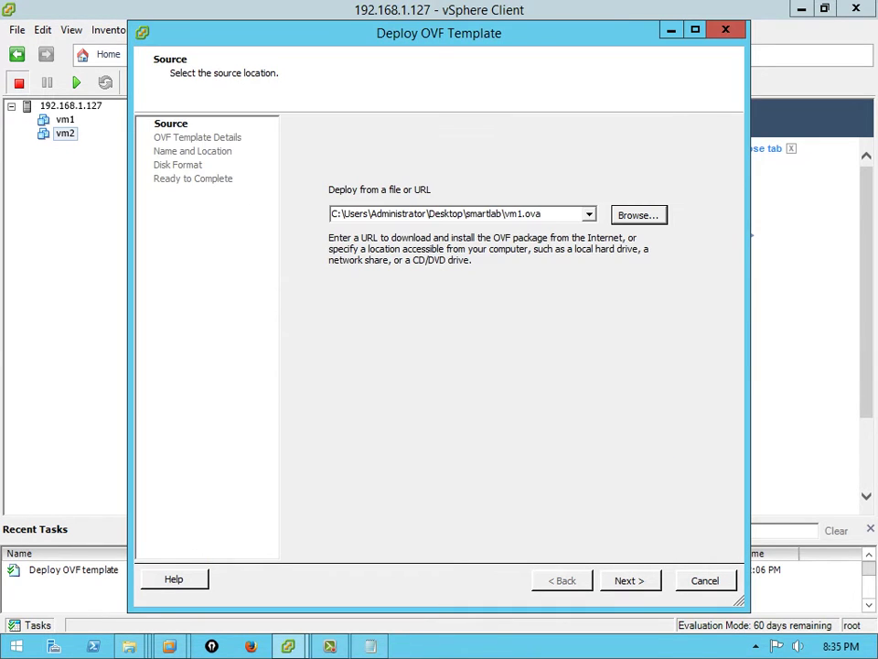
pyautogui.press('Return')
pyautogui.press('Return')
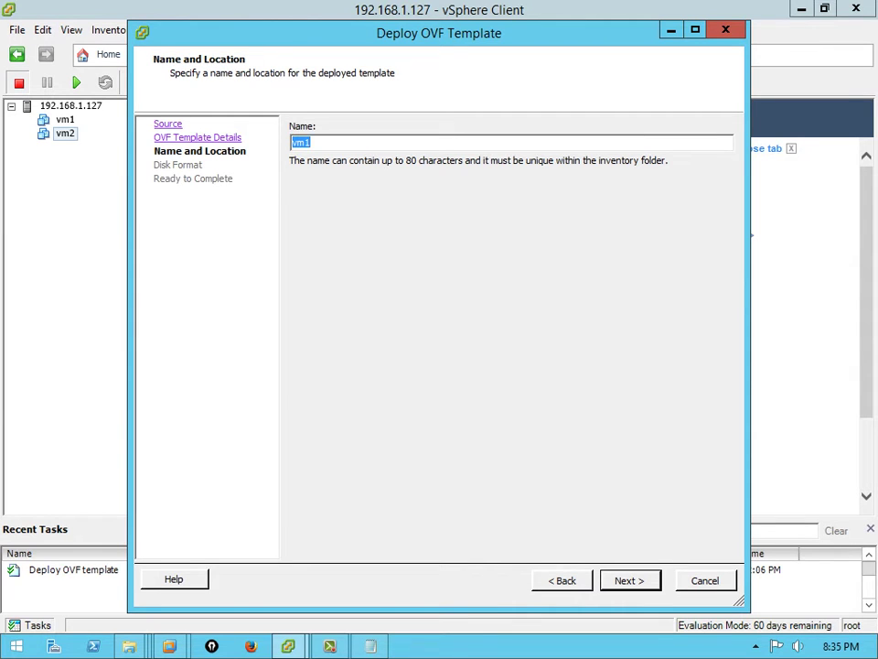
# Step: Try to deploy the OVA as vm3 with Thin Provision, then dismiss the dialog and show the desktop
pyautogui.write('vm3')
pyautogui.press('Return')
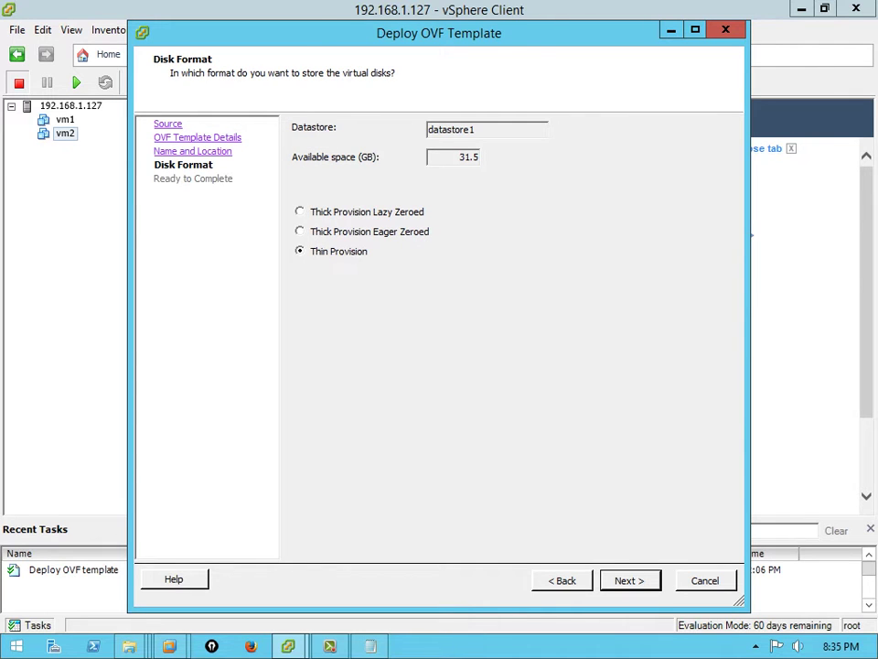
pyautogui.press('Return')
pyautogui.press('Return')
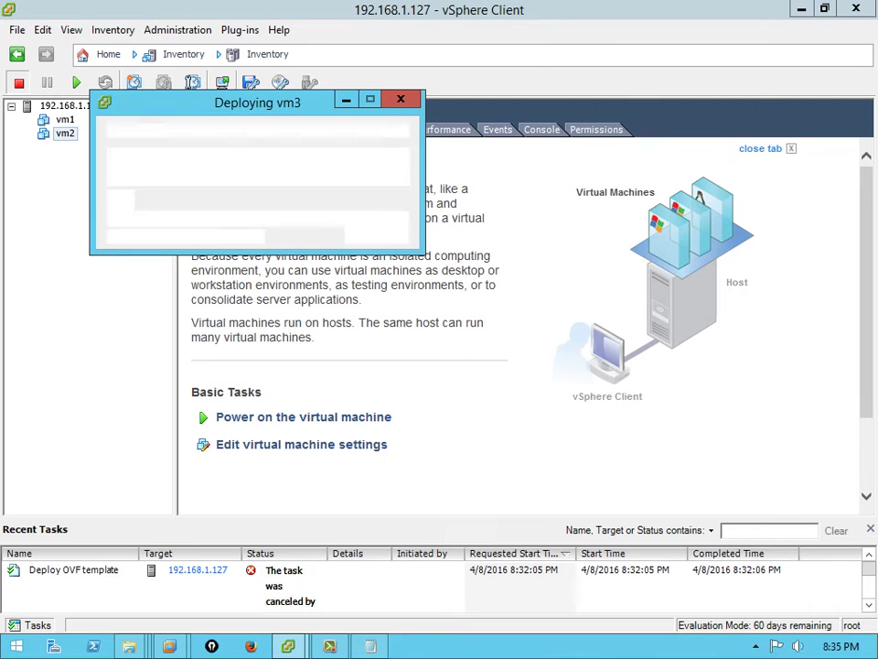
pyautogui.press('Return')
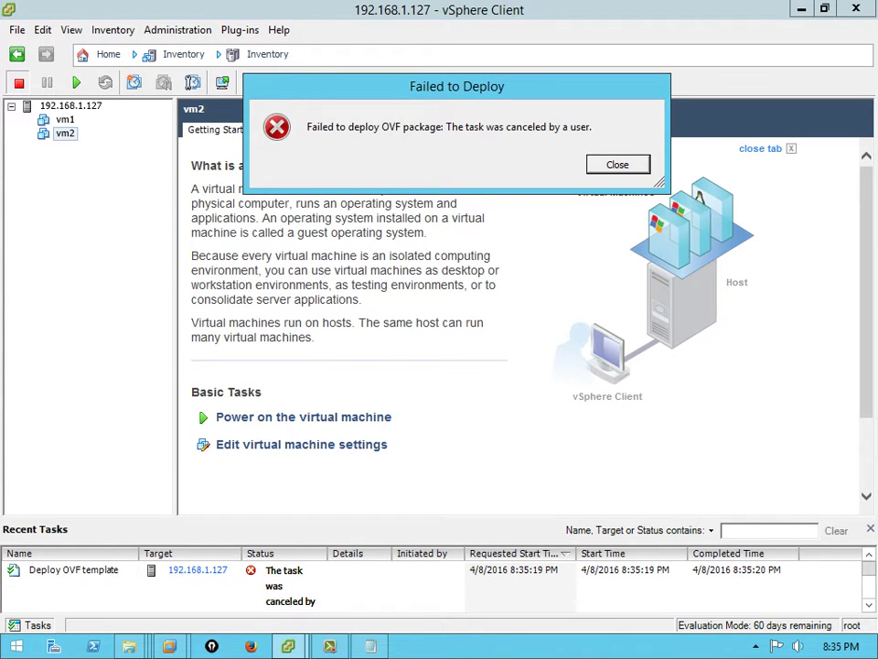
pyautogui.press('Return')
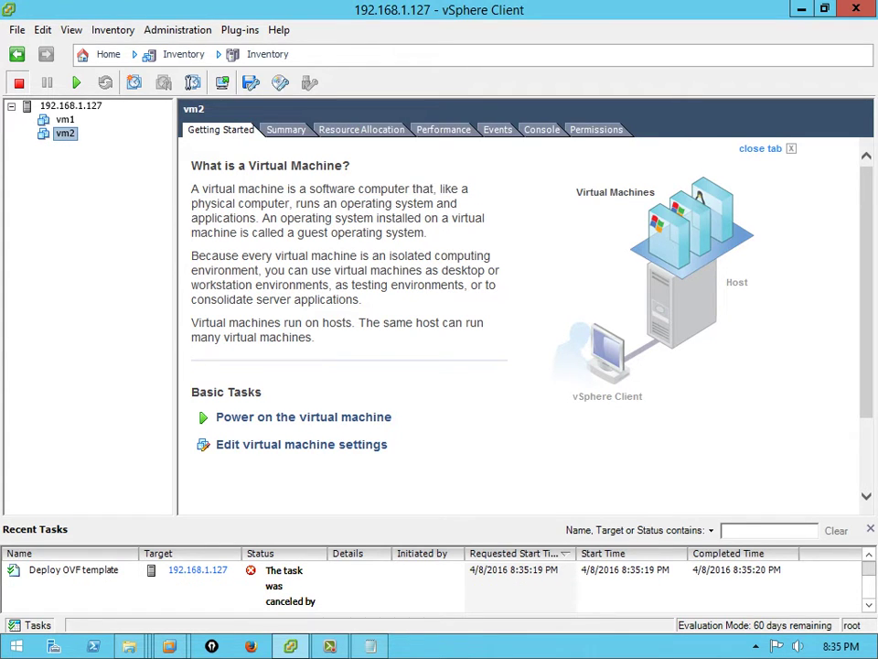
pyautogui.press('super+d')
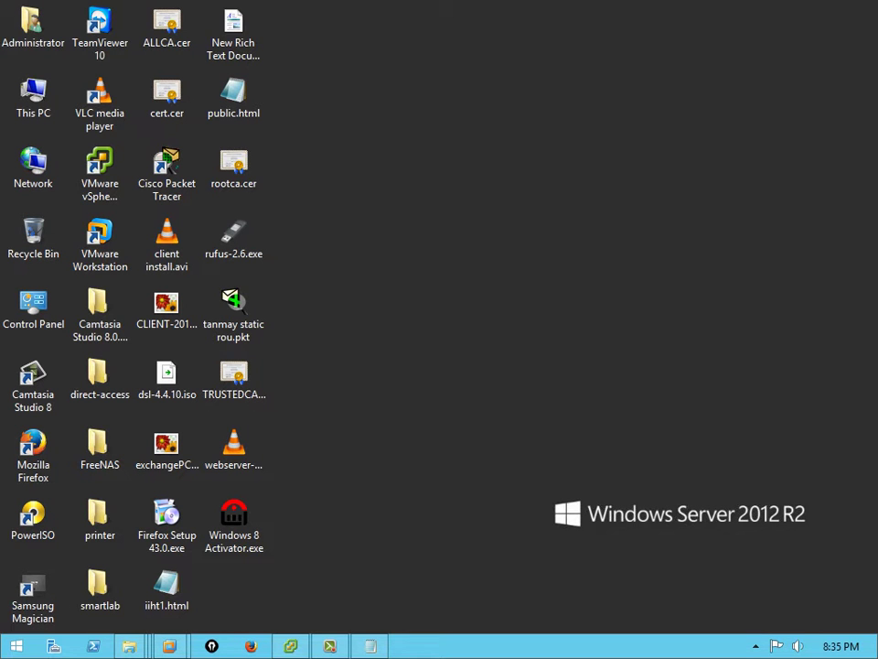
# Step: Open vm1.ova from the desktop's smartlab folder with VMware Workstation to start an import
pyautogui.doubleClick(100, 590)
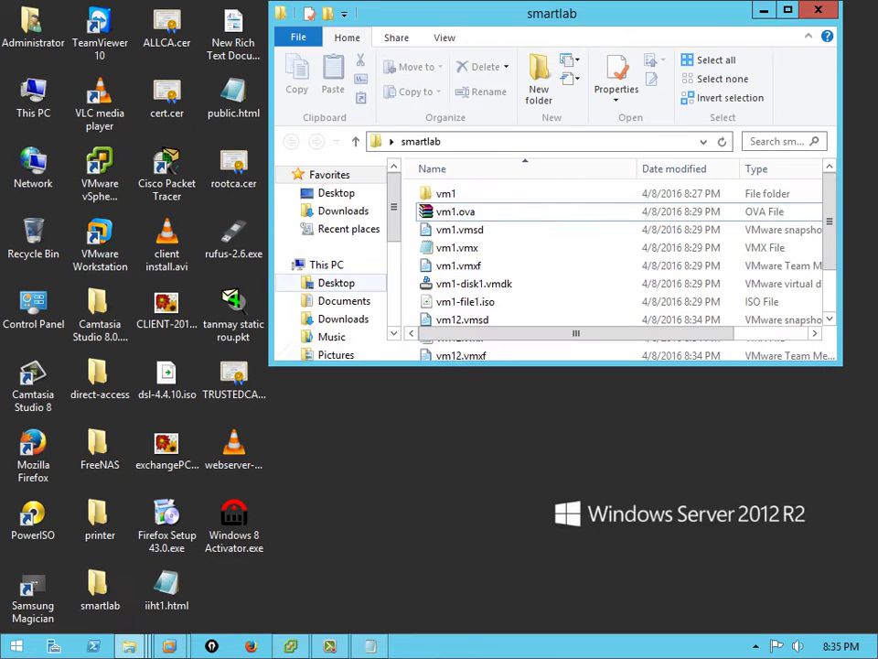
pyautogui.doubleClick(559, 13)
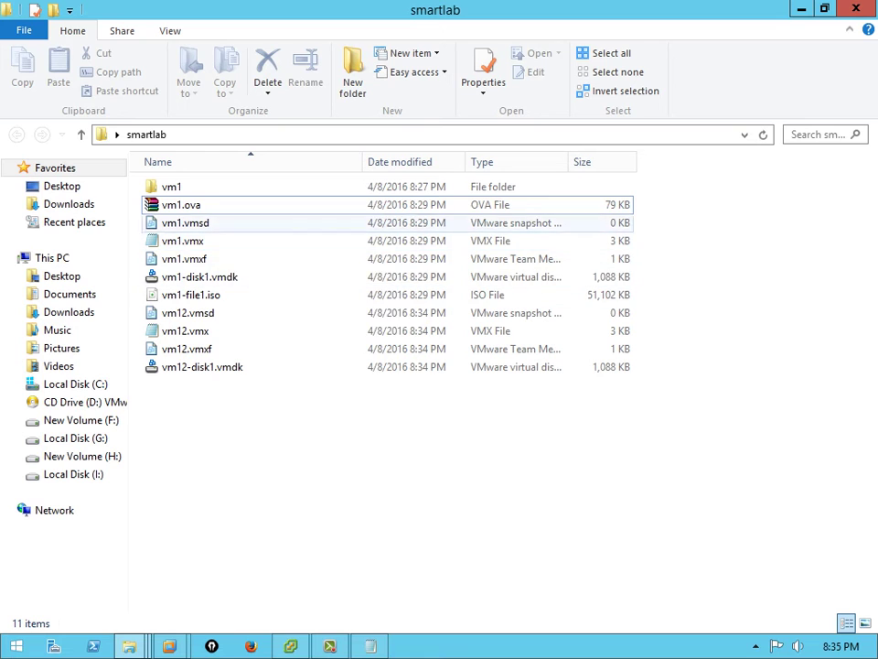
pyautogui.rightClick(185, 205)
pyautogui.moveTo(240, 238)
pyautogui.click(483, 256)
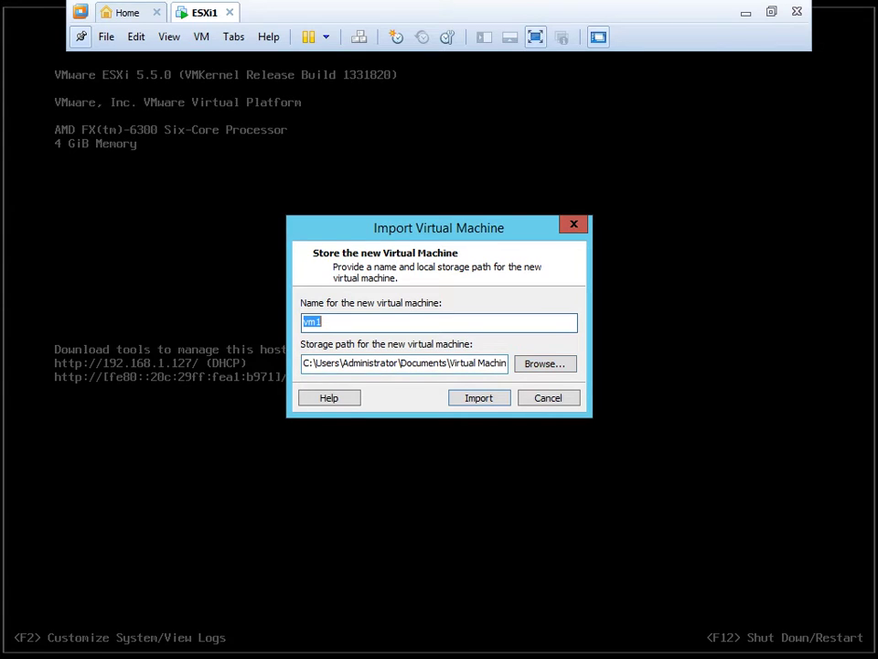
# Step: Import the machine as vm3 with the smartlab folder as its storage path, and power it on
pyautogui.press('End')
pyautogui.press('BackSpace')
pyautogui.write('3')
pyautogui.click(545, 364)
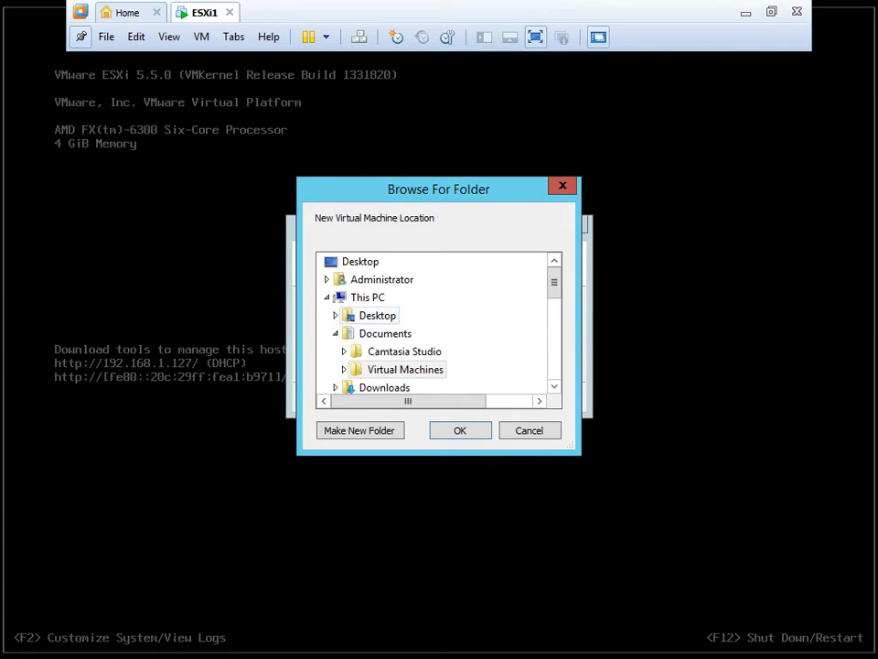
pyautogui.moveTo(554, 283); pyautogui.dragTo(554, 364)
pyautogui.click(371, 369)
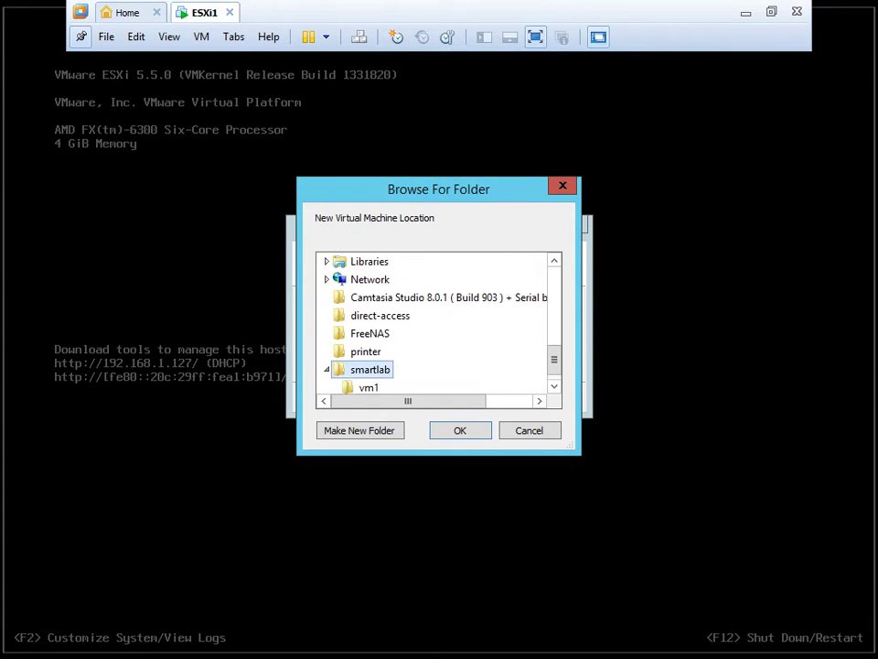
pyautogui.click(460, 430)
pyautogui.click(478, 397)
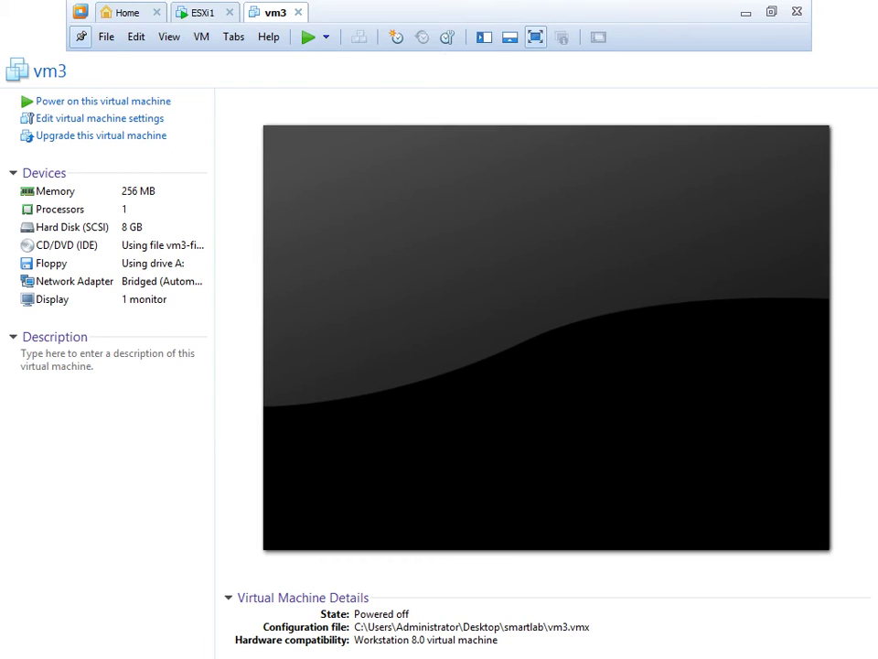
pyautogui.click(103, 102)
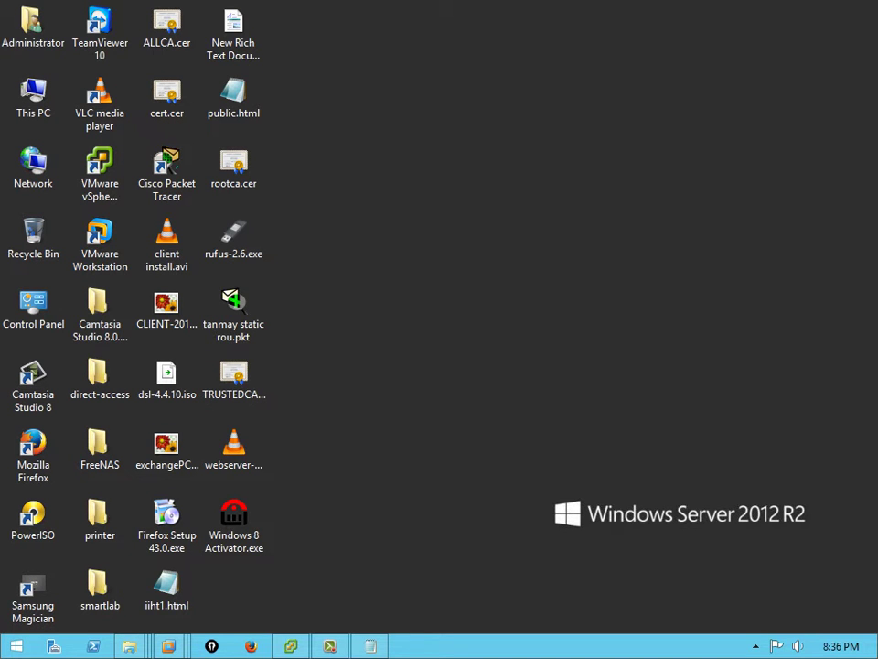
# Step: Switch to vSphere Client and power on both vm1 and vm2 on the ESXi host
pyautogui.moveTo(168, 646)
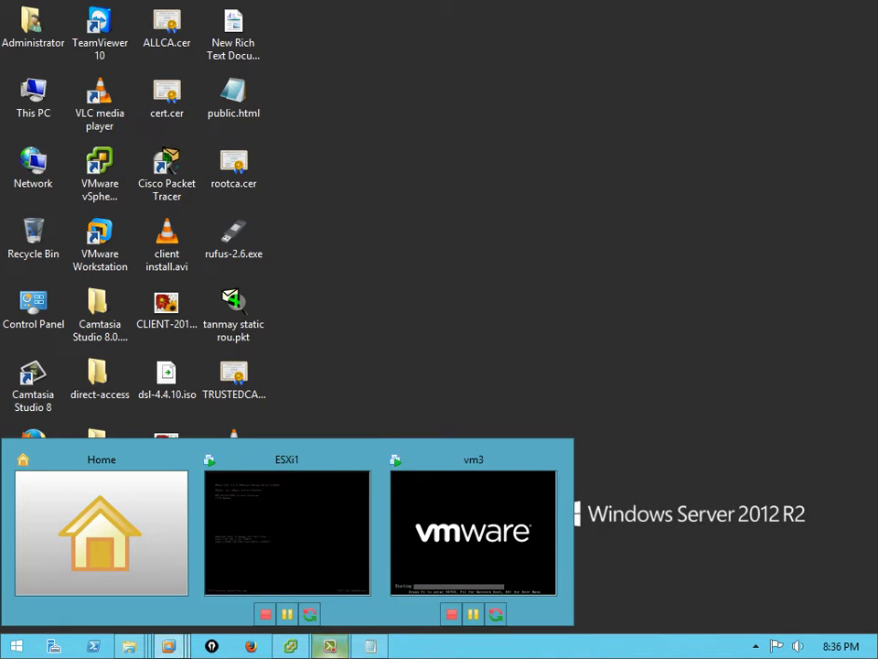
pyautogui.click(290, 646)
pyautogui.rightClick(71, 119)
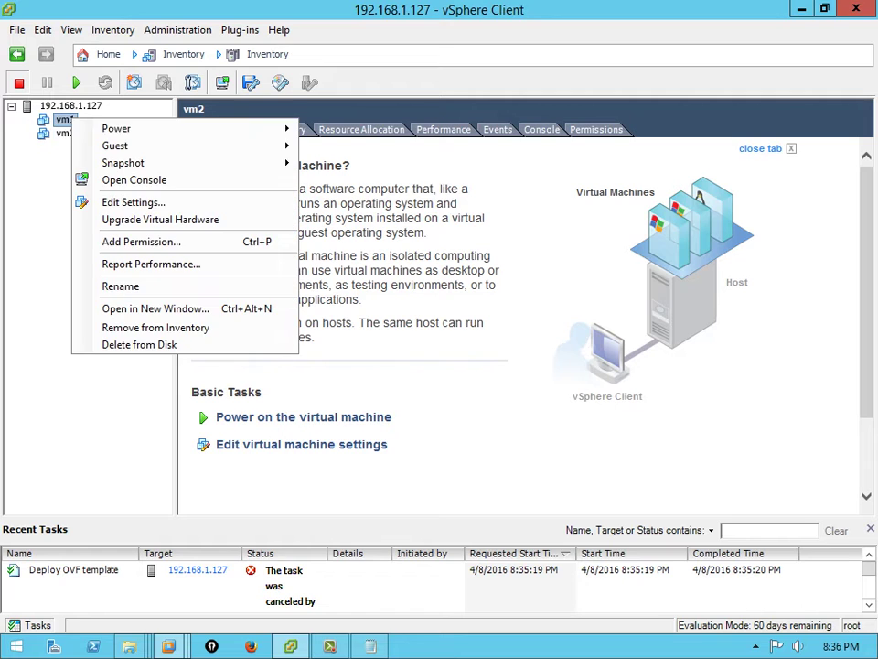
pyautogui.moveTo(183, 128)
pyautogui.press('Return')
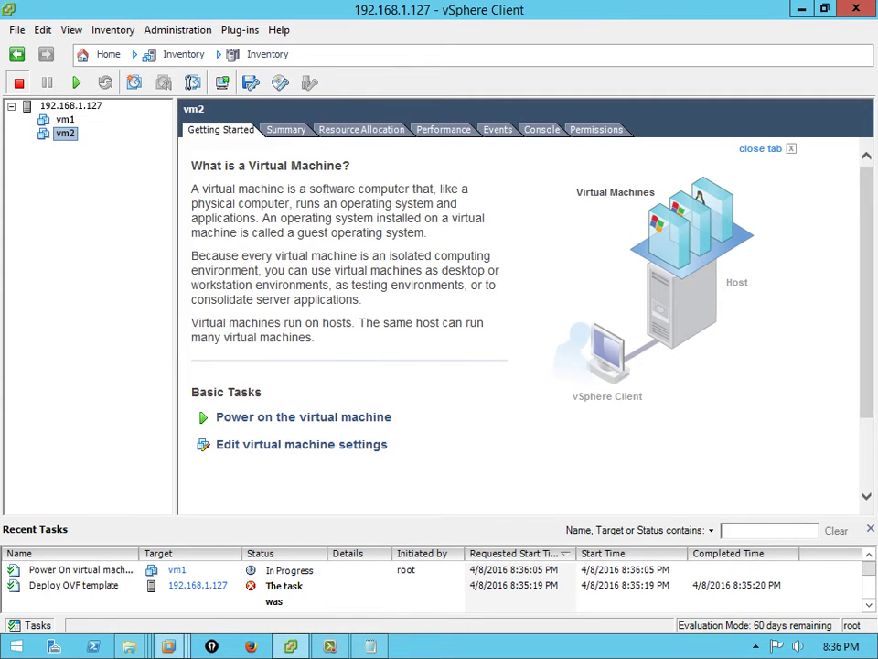
pyautogui.click(64, 120)
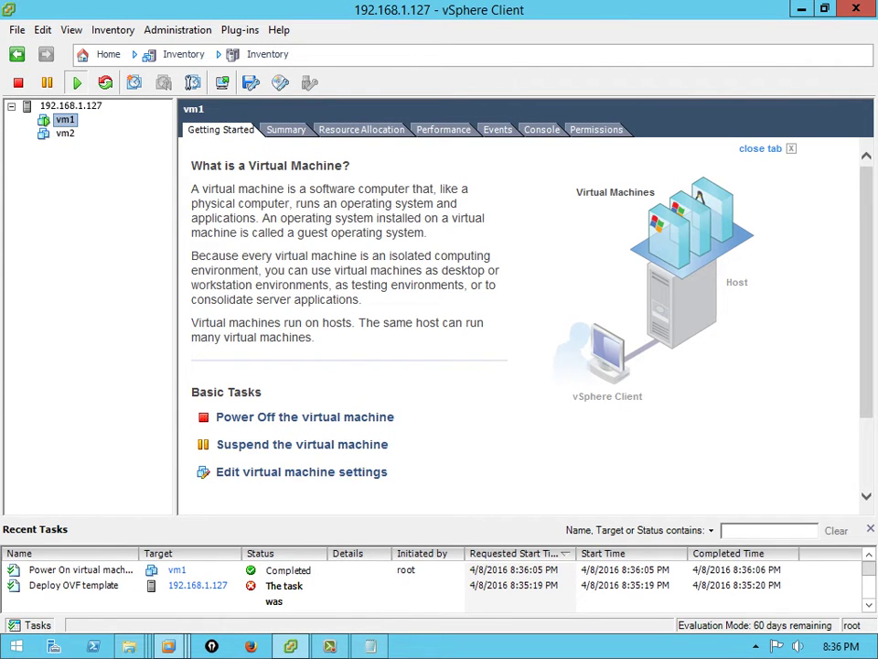
pyautogui.rightClick(61, 131)
pyautogui.moveTo(106, 140)
pyautogui.click(342, 141)
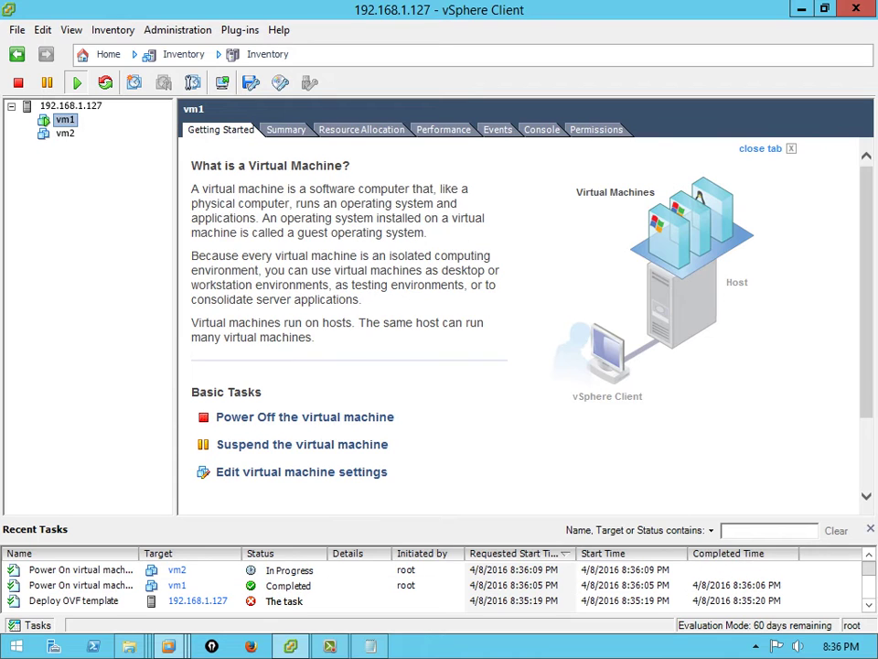
# Step: Return to vm3 in VMware Workstation, check its CD/DVD (IDE) settings and cancel the dialog
pyautogui.press('super+d')
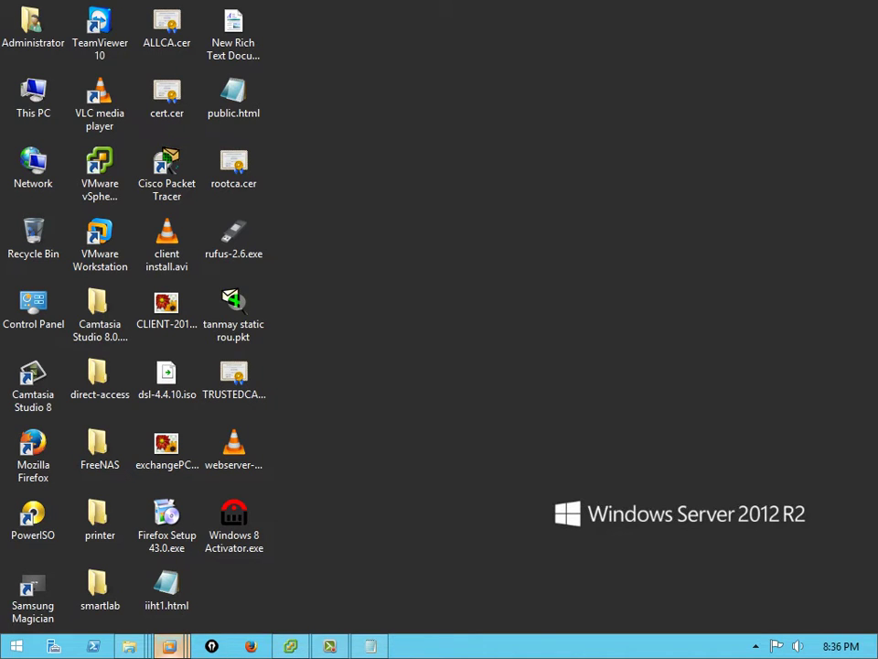
pyautogui.moveTo(169, 646)
pyautogui.click(472, 530)
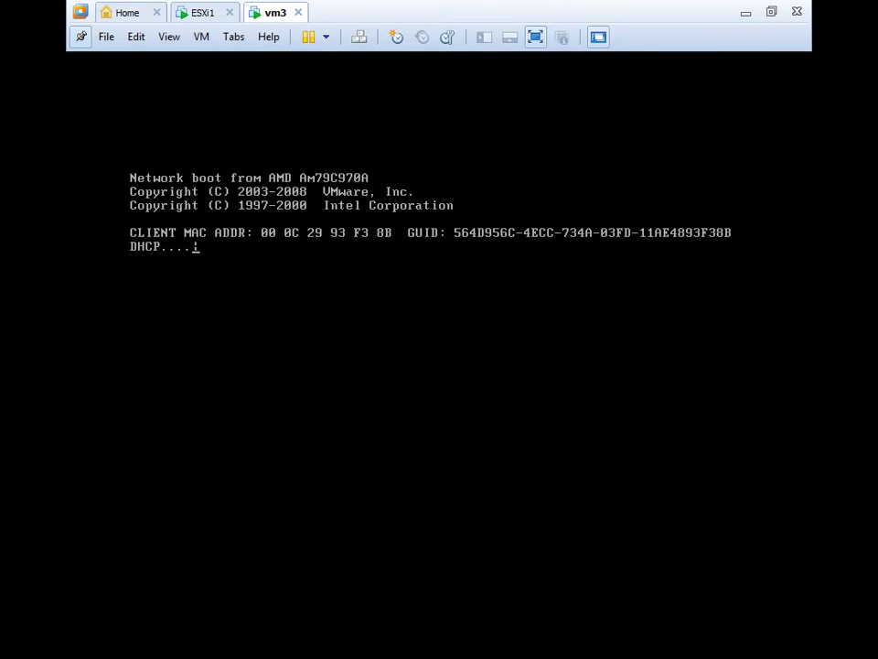
pyautogui.rightClick(279, 12)
pyautogui.click(331, 227)
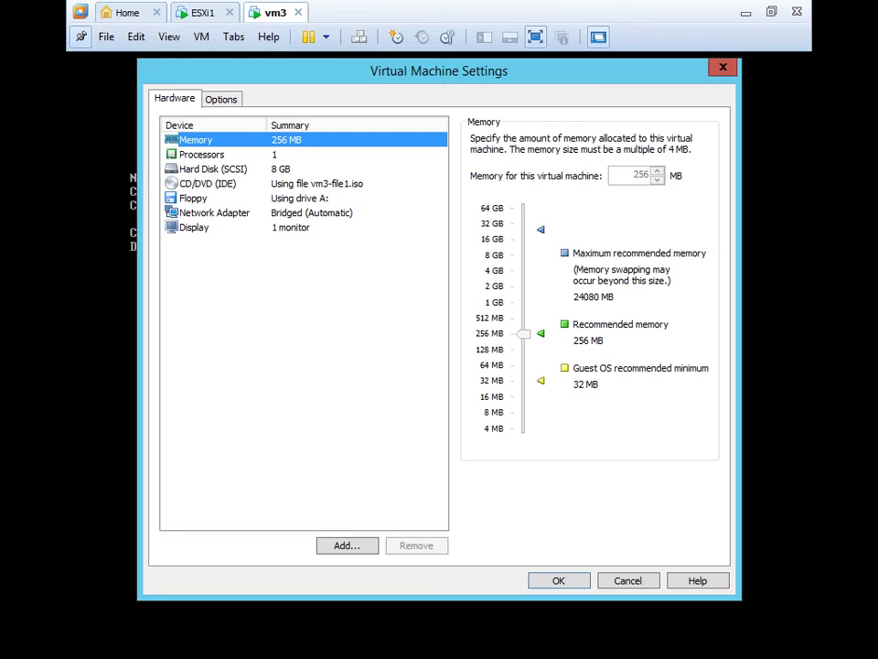
pyautogui.click(208, 183)
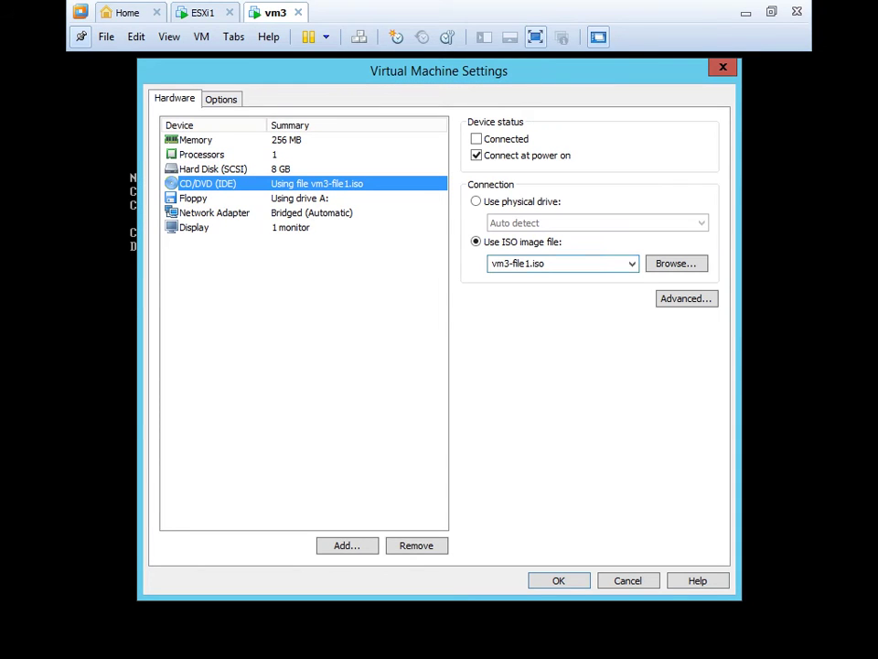
pyautogui.click(629, 580)
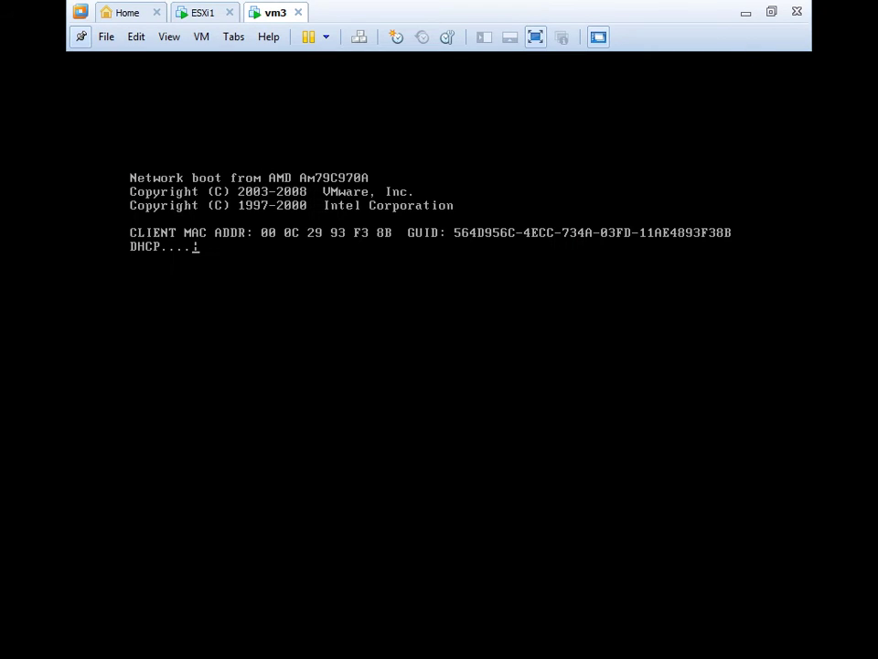
# Step: Cancel the network boot in vm3's console and release the input back to the host
pyautogui.click(440, 57)
pyautogui.press('Escape')
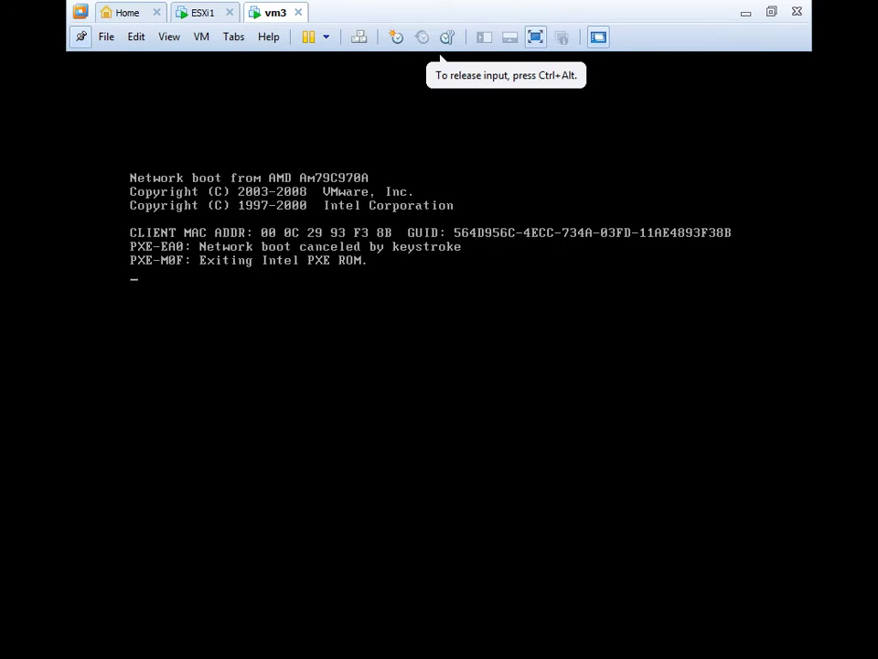
pyautogui.hotkey('ctrl', 'alt')
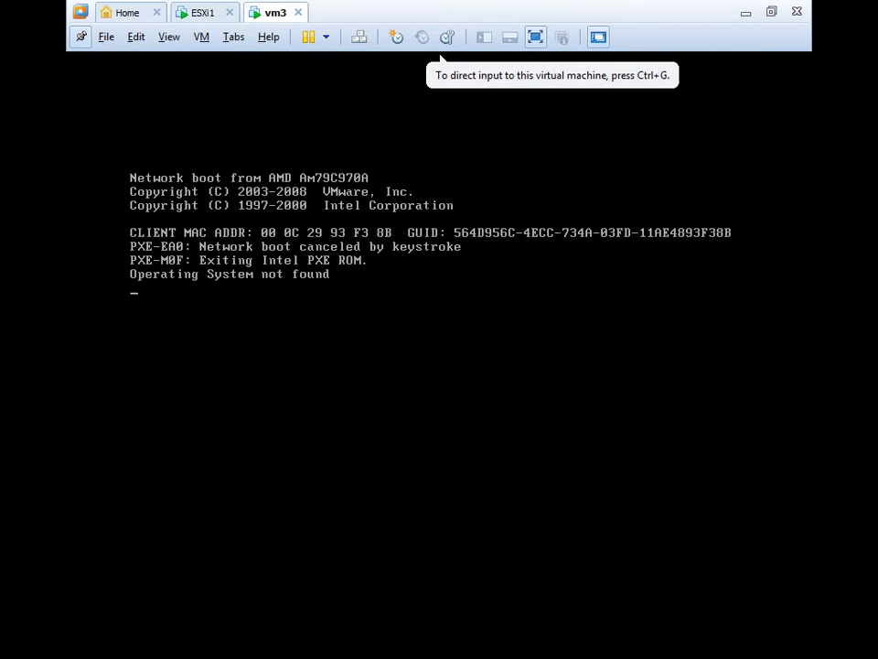
pyautogui.press('alt')
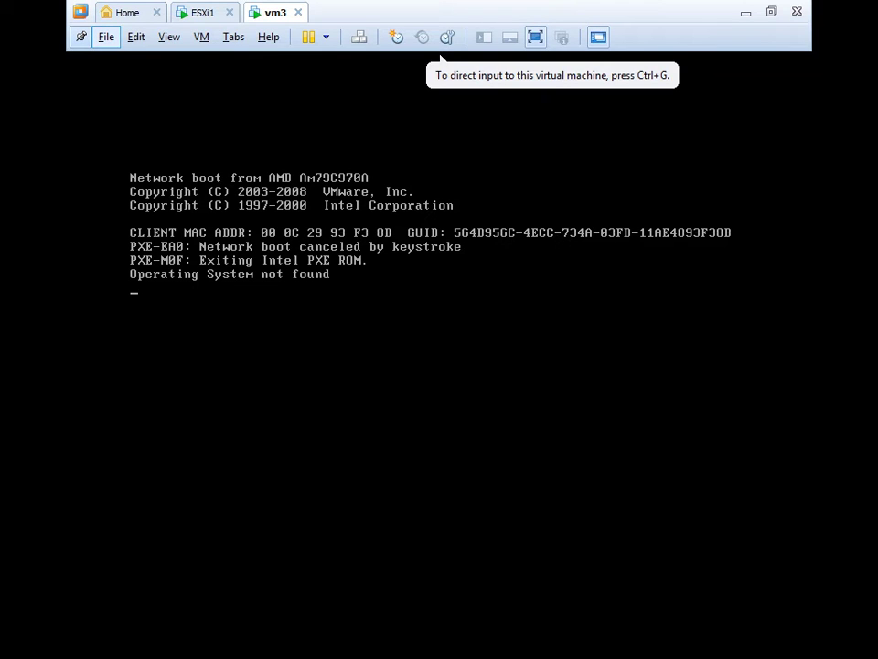
pyautogui.press('Left')
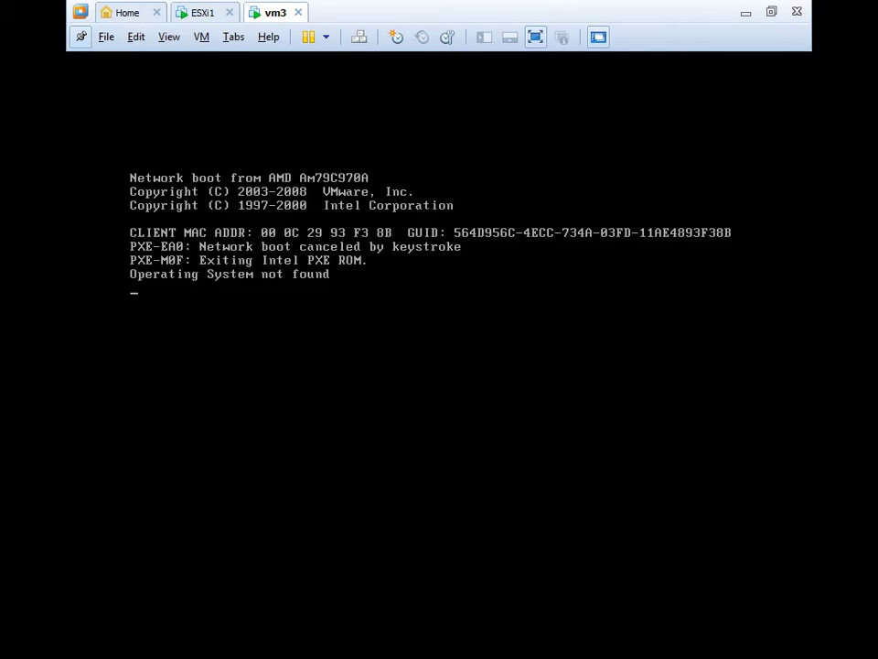
# Step: Try to connect vm3's CD/DVD (IDE) drive to vm3-file1.iso while the machine is running
pyautogui.rightClick(278, 19)
pyautogui.click(331, 237)
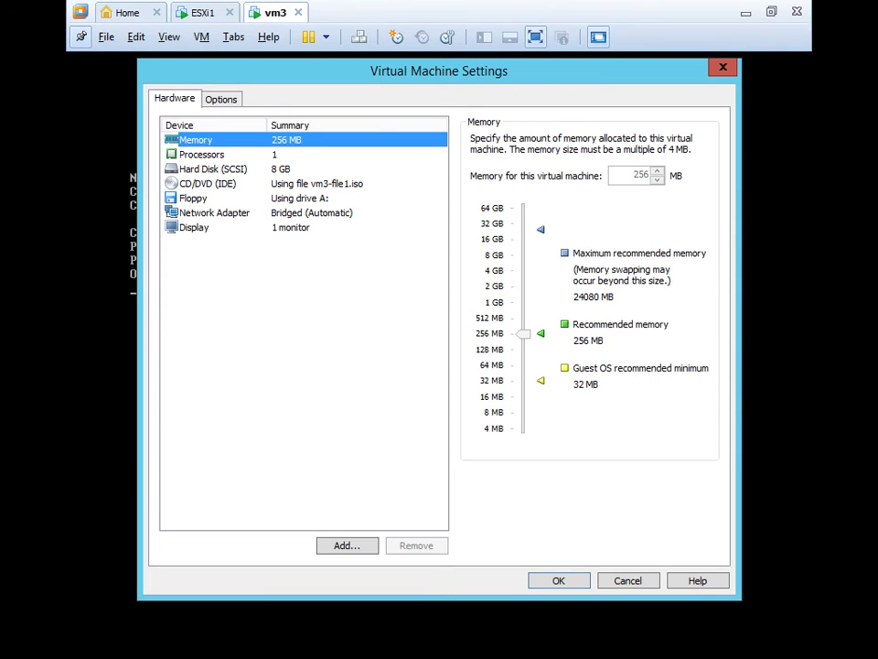
pyautogui.click(209, 184)
pyautogui.click(477, 139)
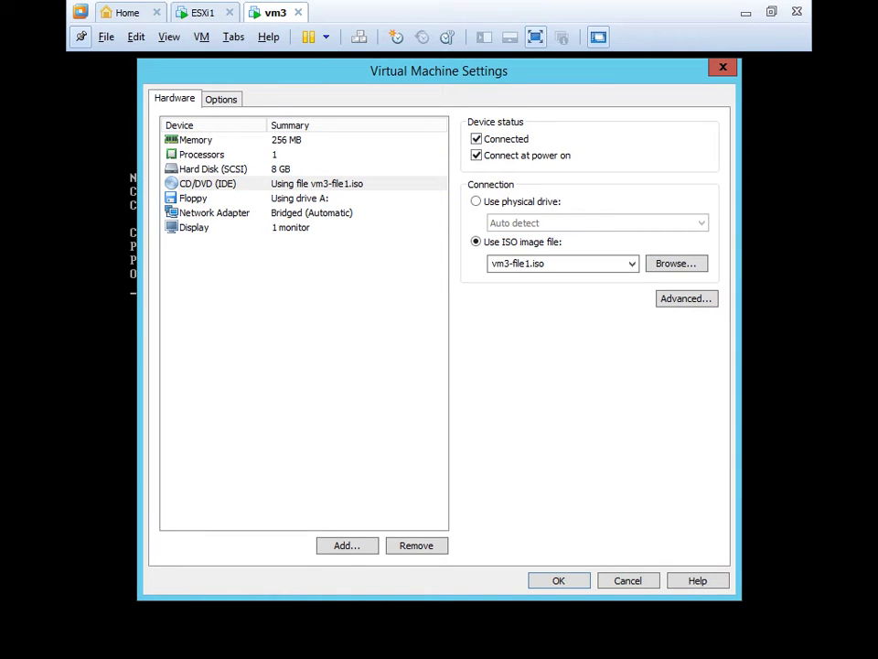
pyautogui.click(559, 580)
pyautogui.click(478, 367)
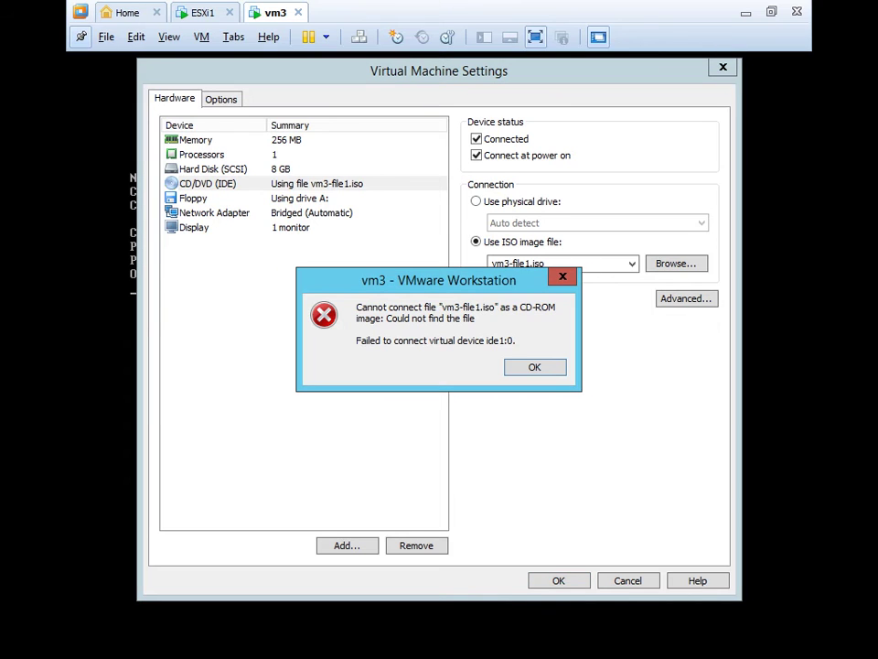
pyautogui.press('Return')
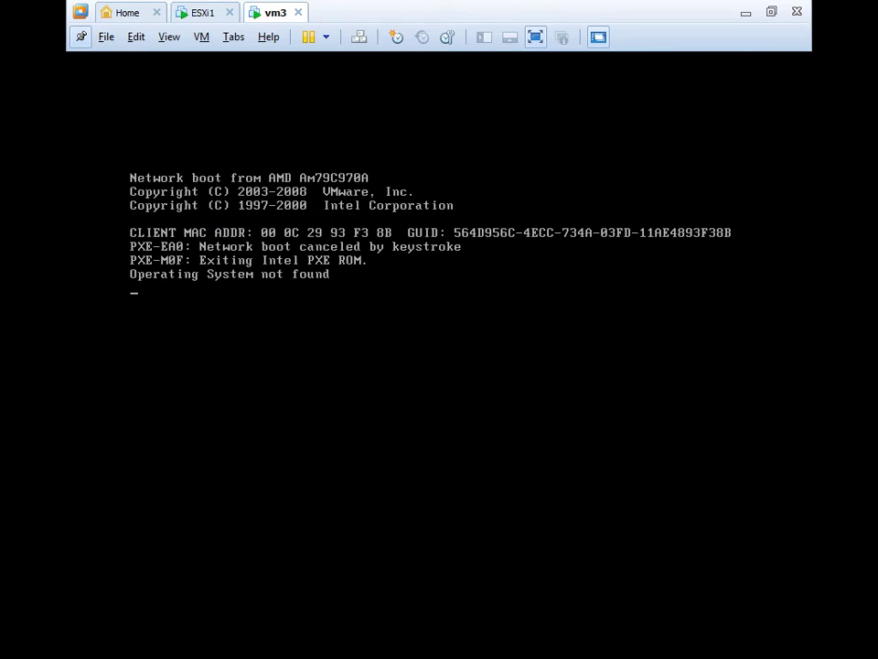
# Step: Recheck the running vm3's CD/DVD (IDE) device status and ISO file, then close the settings
pyautogui.rightClick(267, 12)
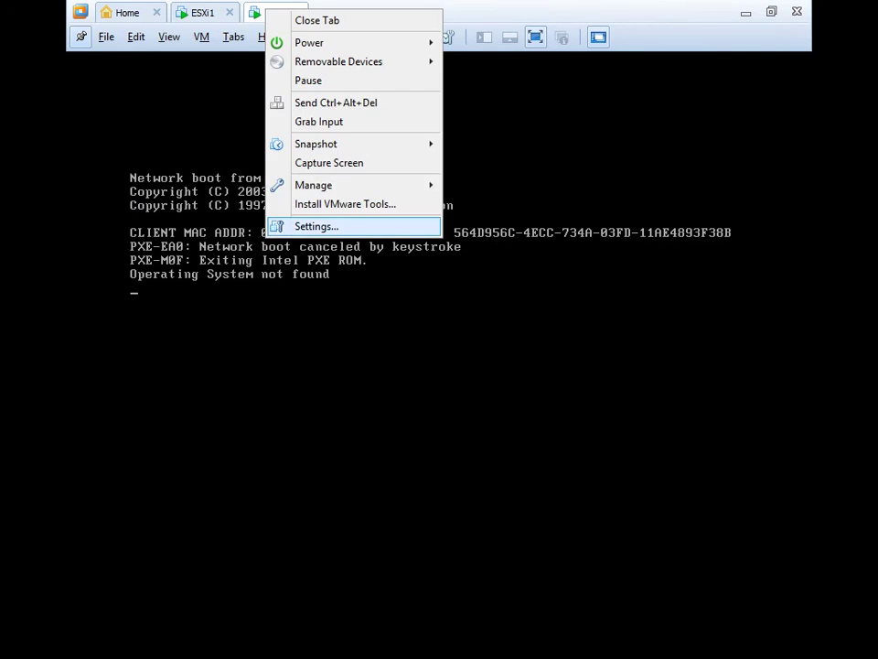
pyautogui.click(311, 226)
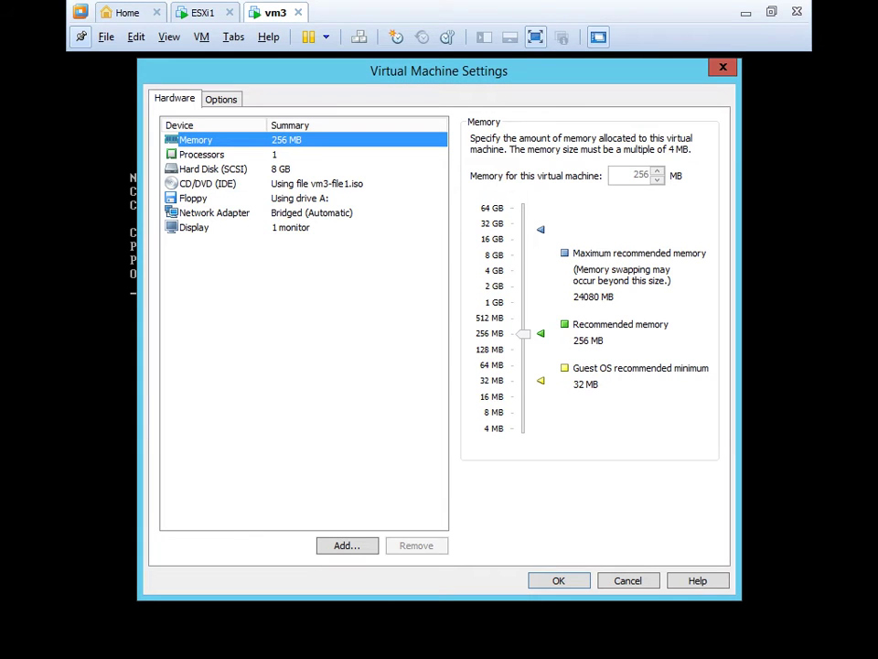
pyautogui.click(209, 184)
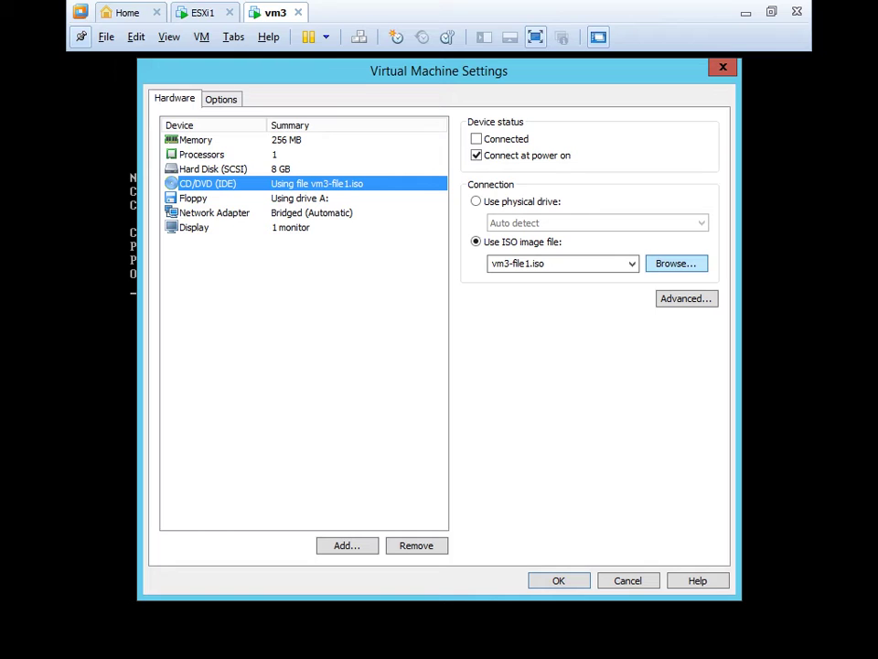
pyautogui.click(723, 66)
# Step: Power off the vm3 virtual machine
pyautogui.rightClick(271, 6)
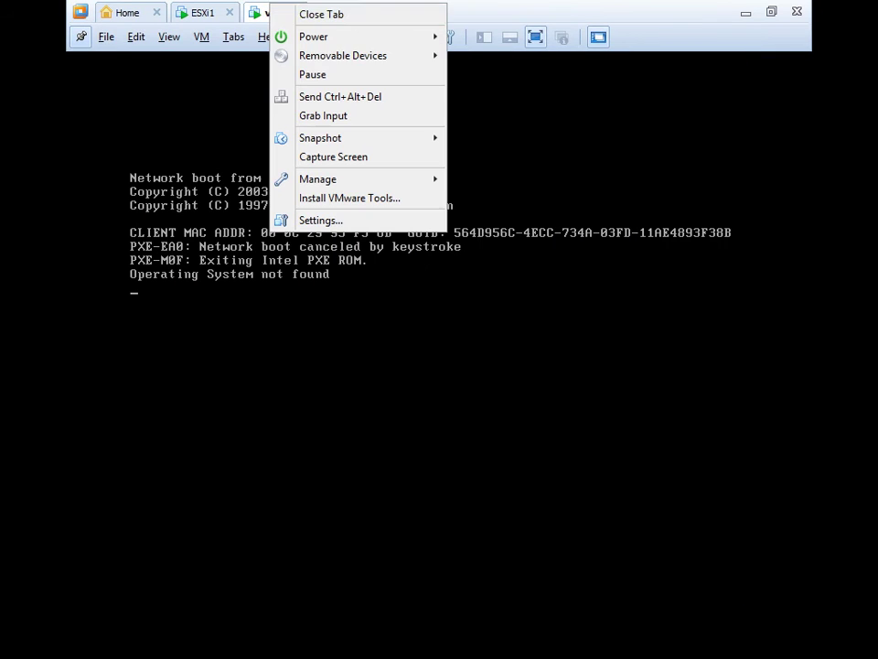
pyautogui.moveTo(314, 36)
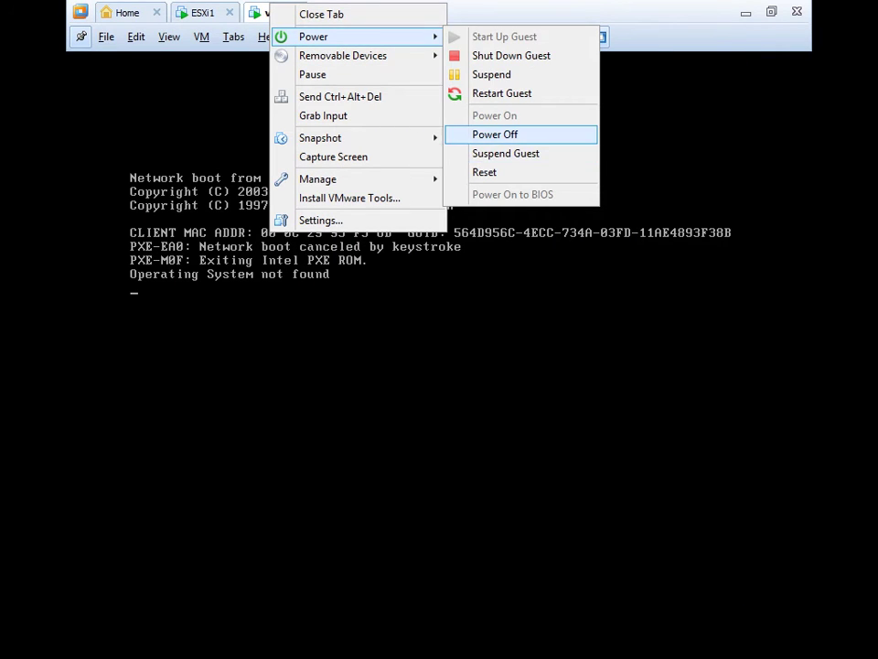
pyautogui.click(496, 135)
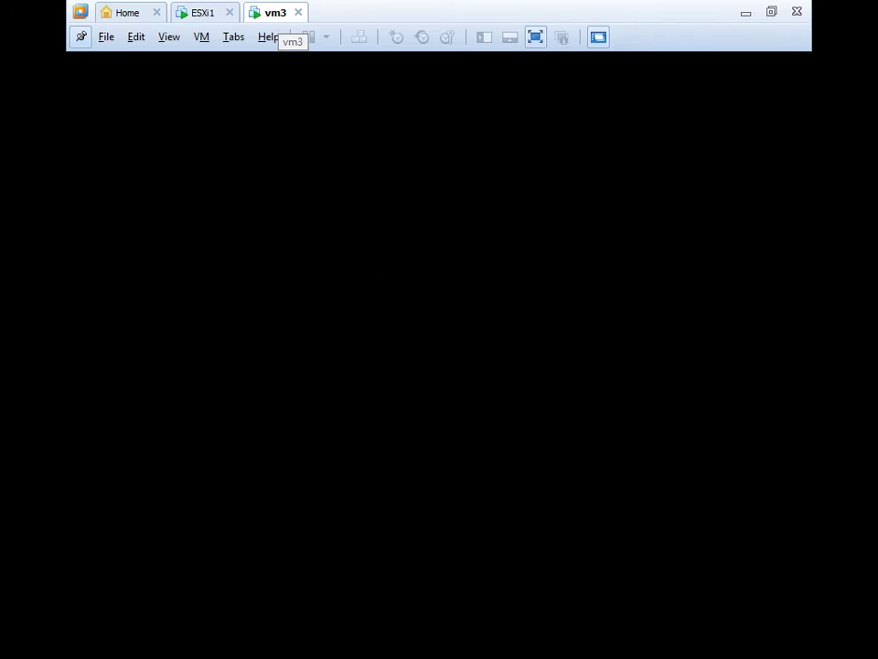
pyautogui.rightClick(275, 13)
pyautogui.press('Escape')
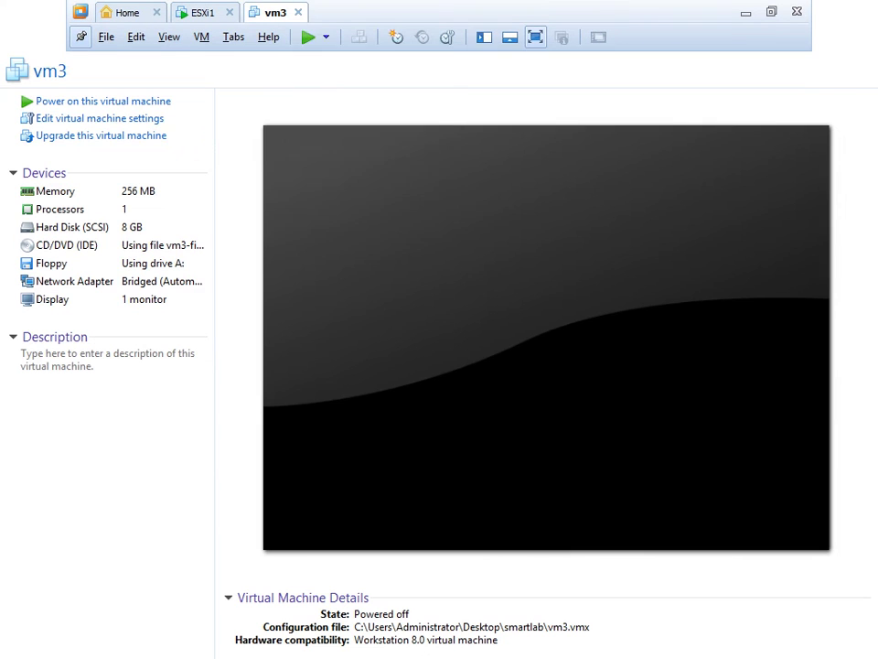
# Step: Point the powered-off vm3's CD/DVD (IDE) drive to the DSL ISO image from the Desktop and save the settings
pyautogui.rightClick(276, 11)
pyautogui.click(331, 230)
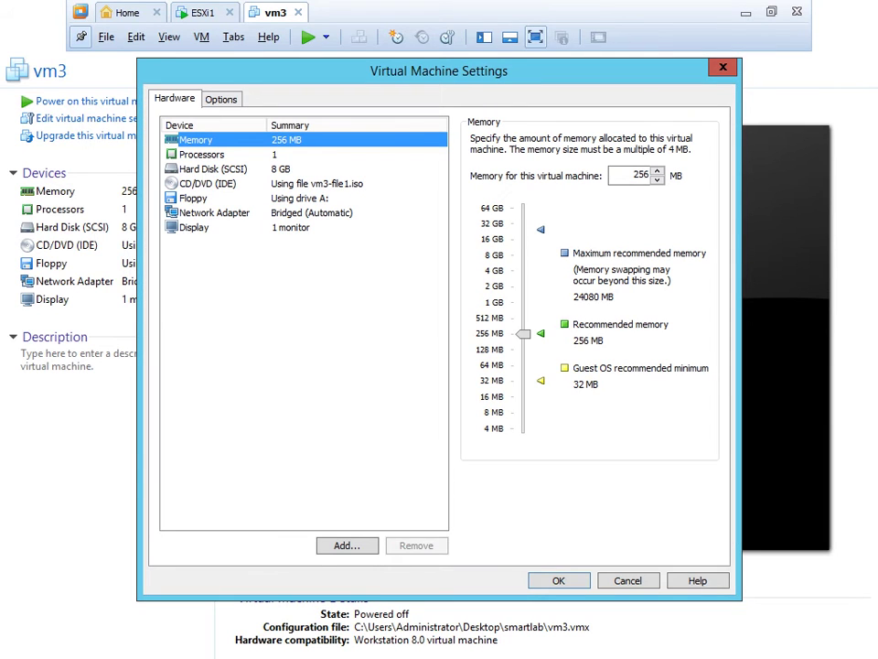
pyautogui.click(208, 184)
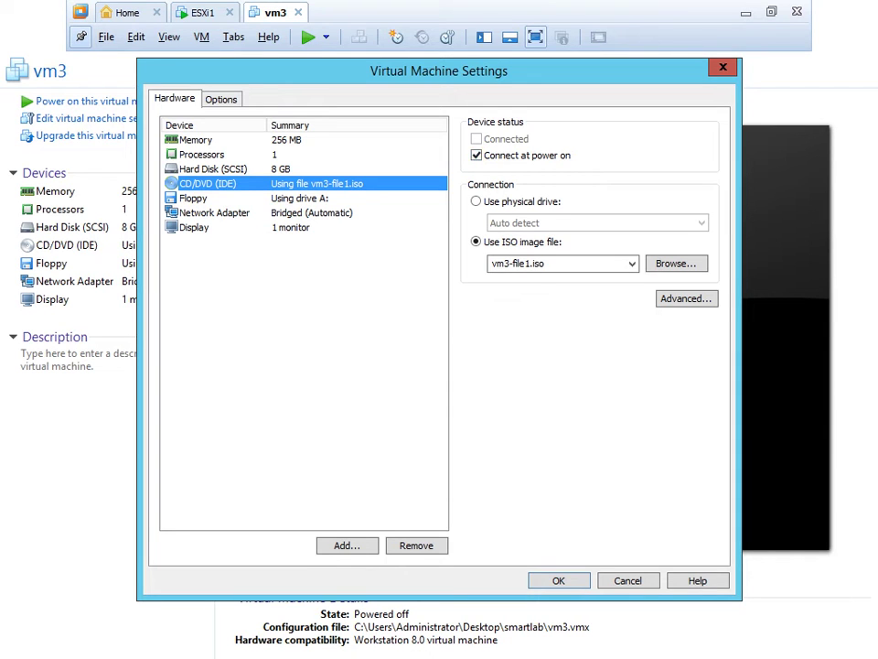
pyautogui.click(676, 263)
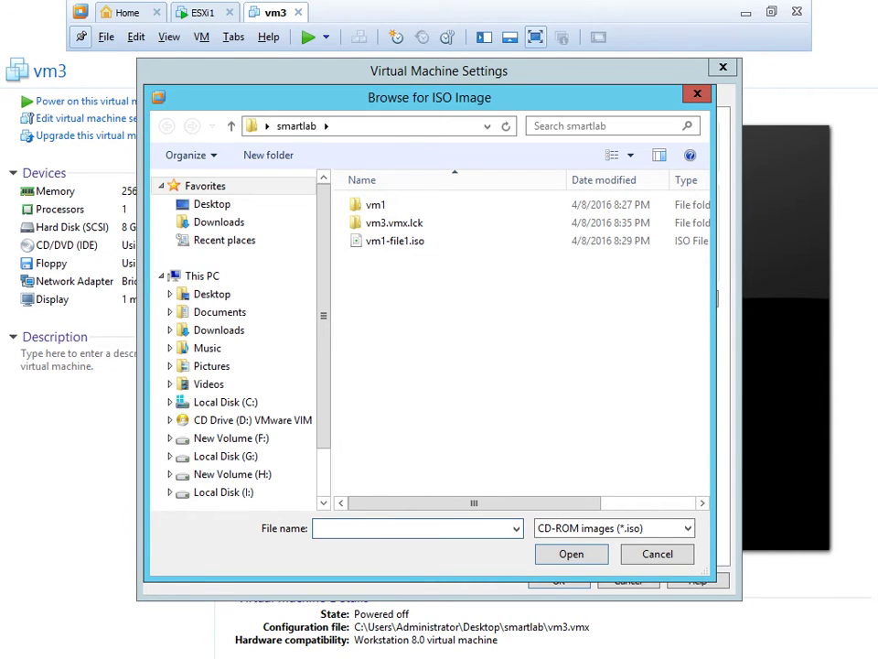
pyautogui.click(212, 294)
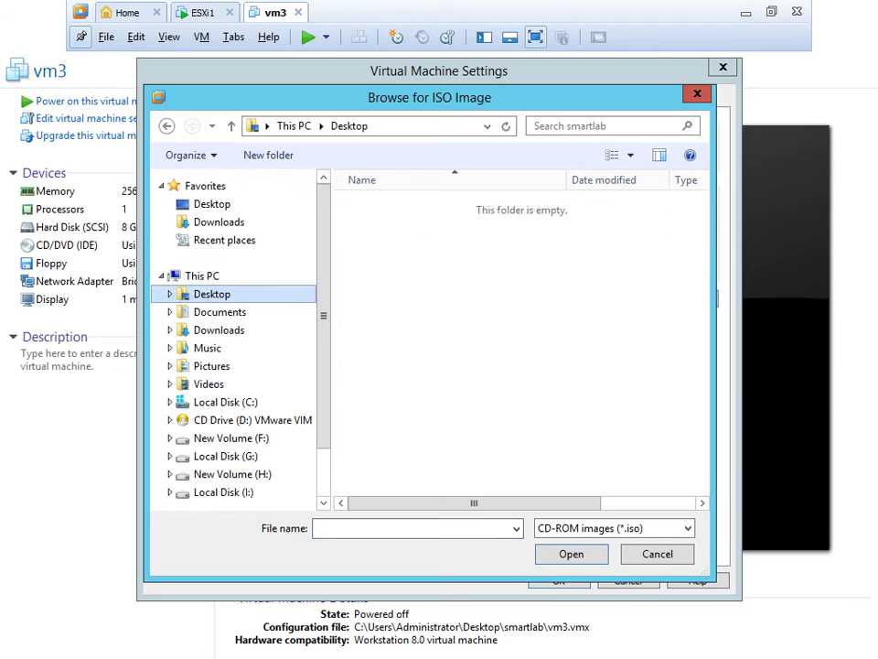
pyautogui.click(394, 213)
pyautogui.click(571, 553)
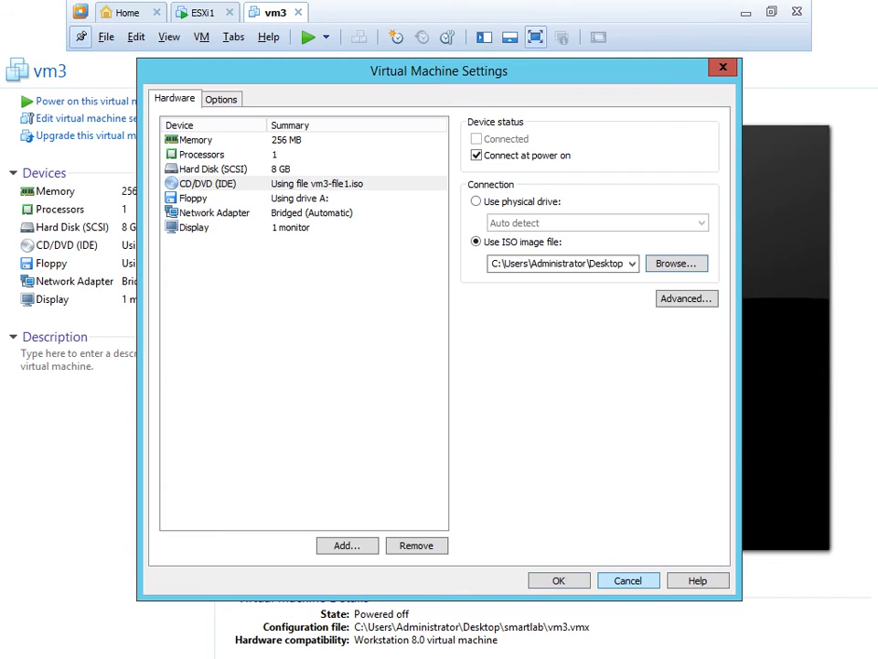
pyautogui.click(559, 581)
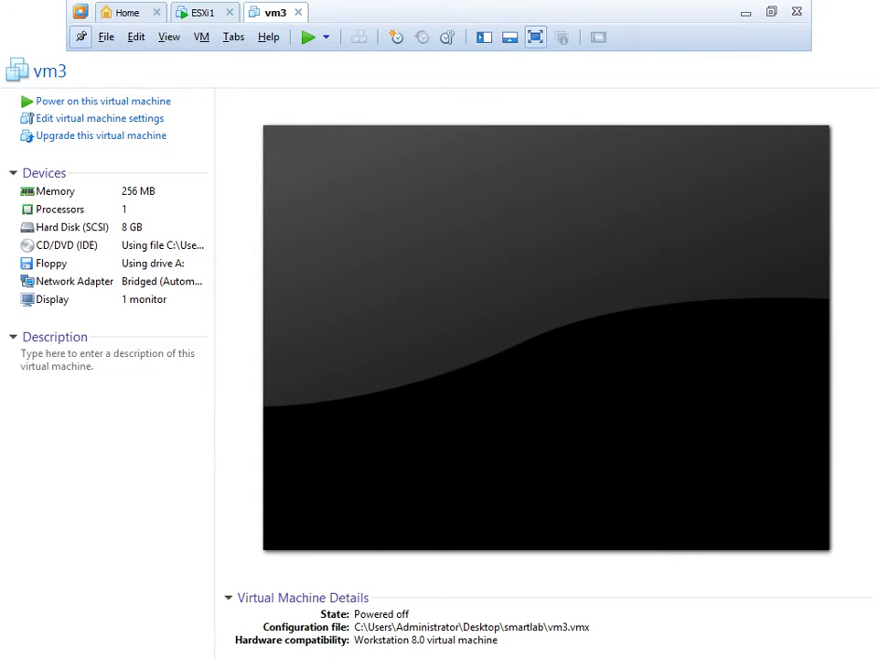
# Step: Power on vm3, start the DSL live CD boot, and release the input back to the host
pyautogui.click(102, 102)
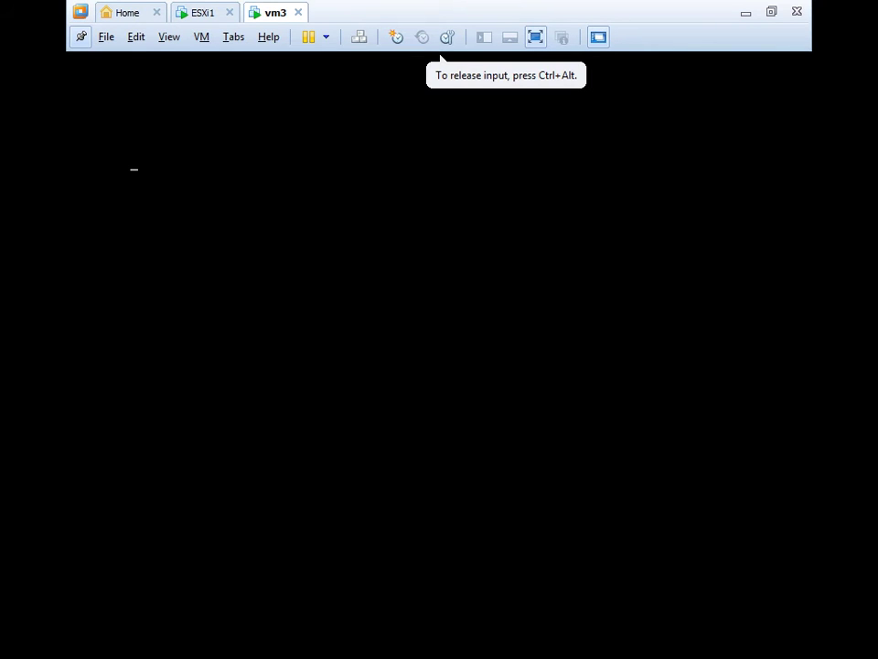
pyautogui.press('Return')
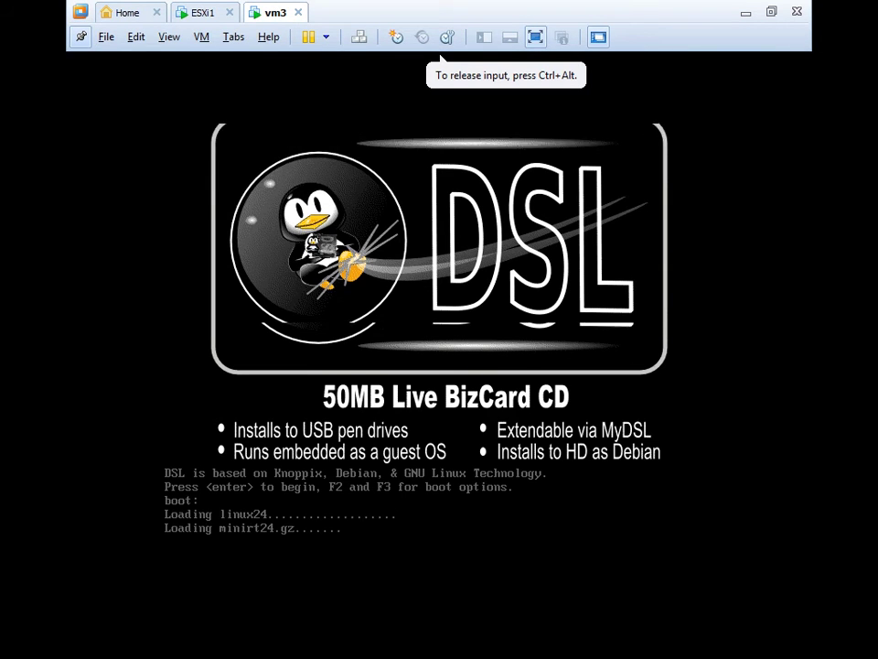
pyautogui.hotkey('ctrl', 'alt')
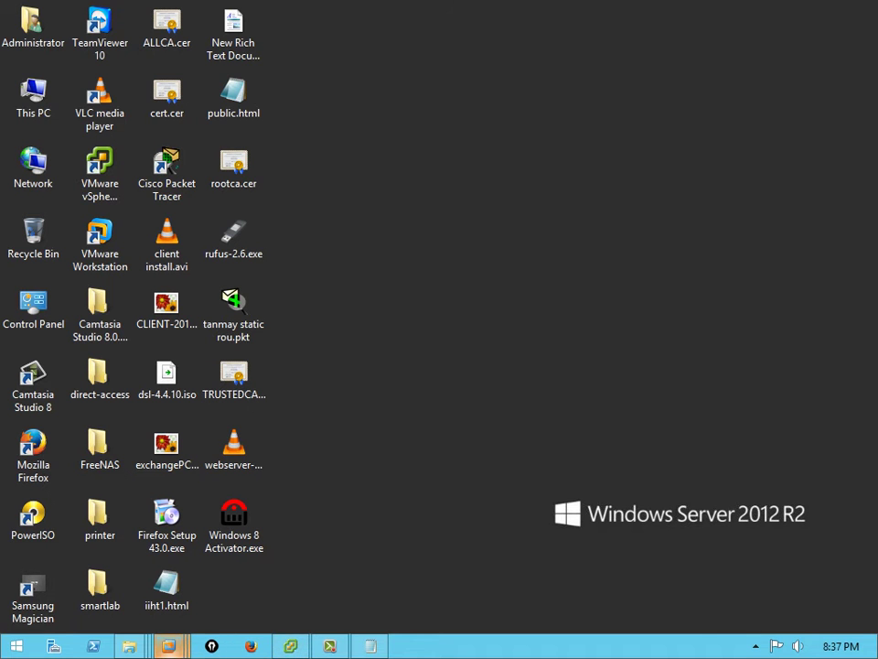
# Step: Switch to the vSphere Client and view the console of vm2
pyautogui.click(290, 646)
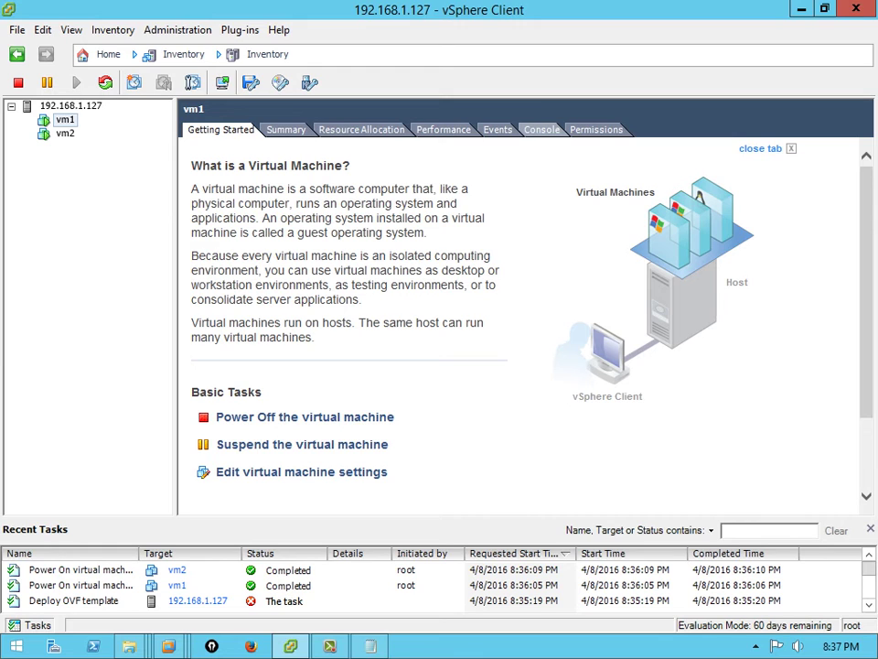
pyautogui.click(65, 133)
pyautogui.click(65, 134)
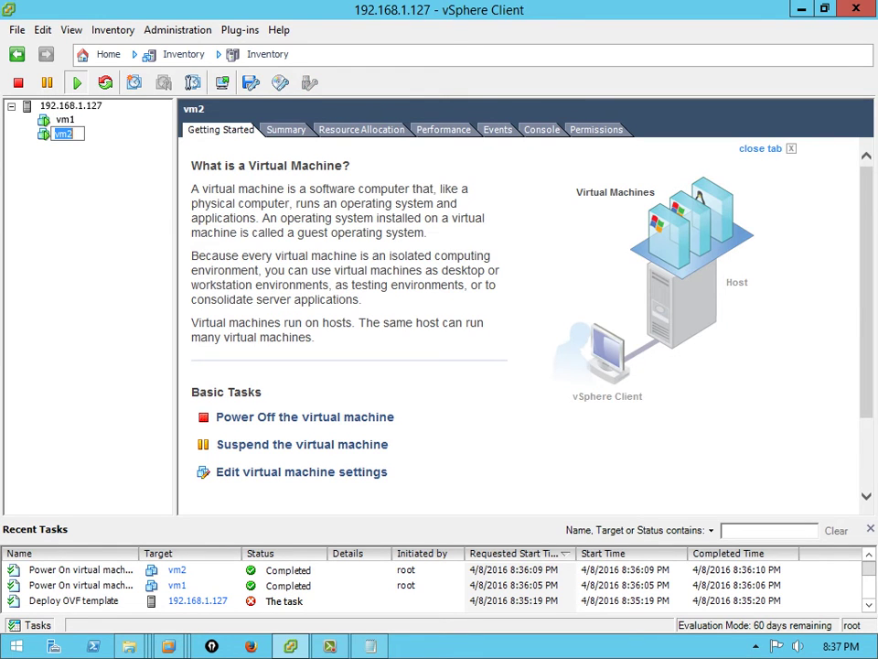
pyautogui.press('Escape')
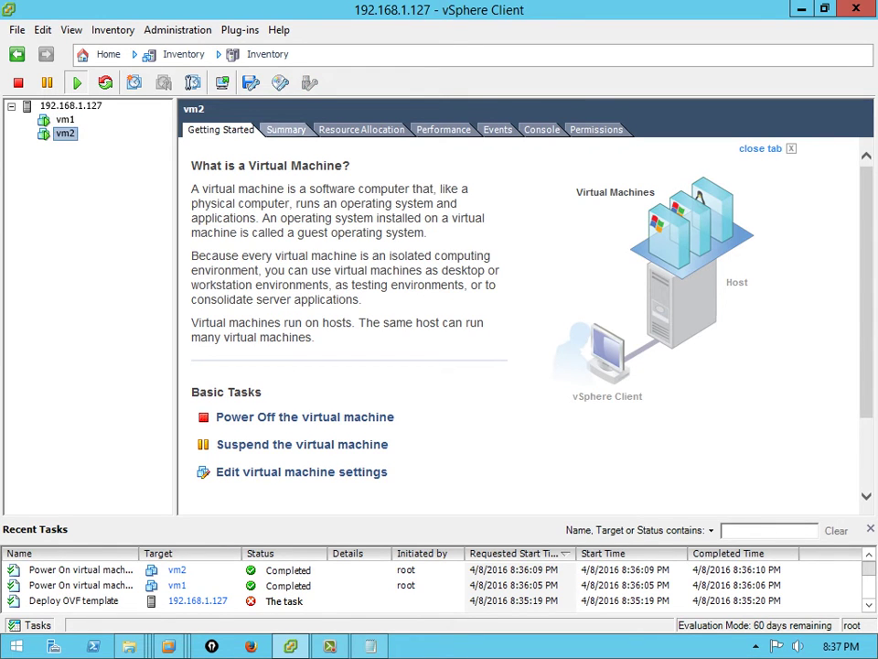
pyautogui.click(542, 130)
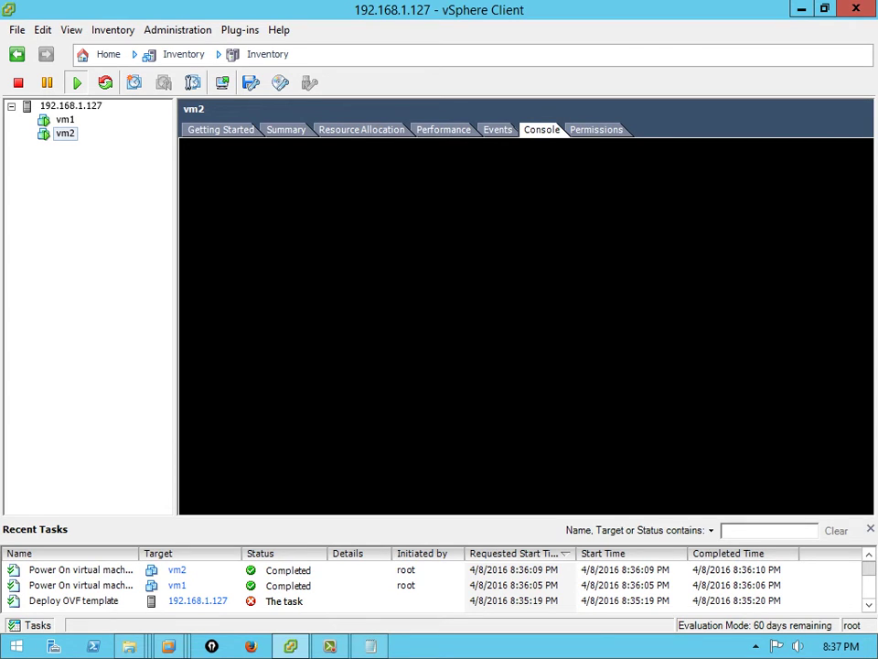
# Step: Open vm1's console in a separate window and move that window aside
pyautogui.click(65, 120)
pyautogui.rightClick(66, 121)
pyautogui.click(124, 182)
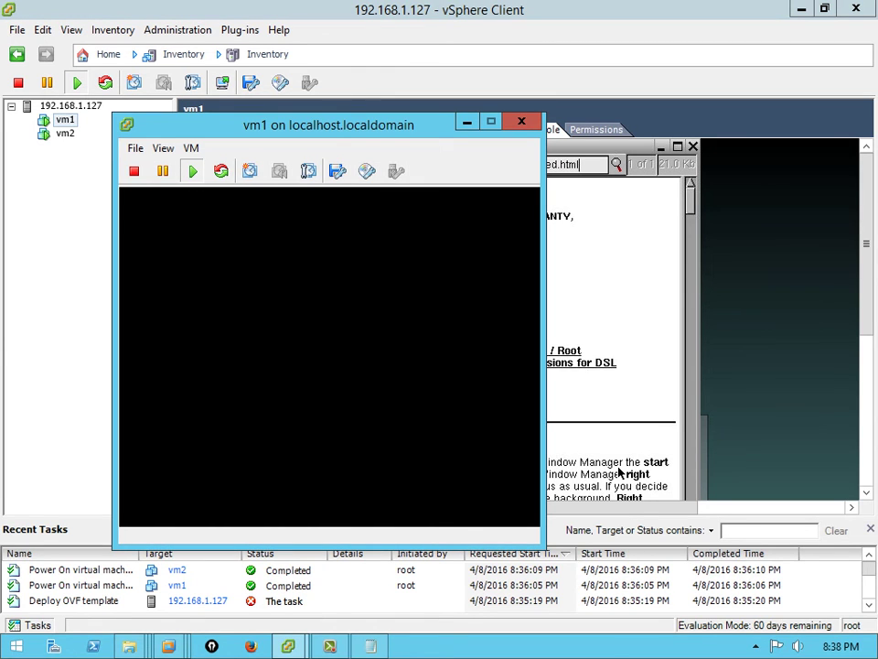
pyautogui.moveTo(329, 124); pyautogui.dragTo(496, 91)
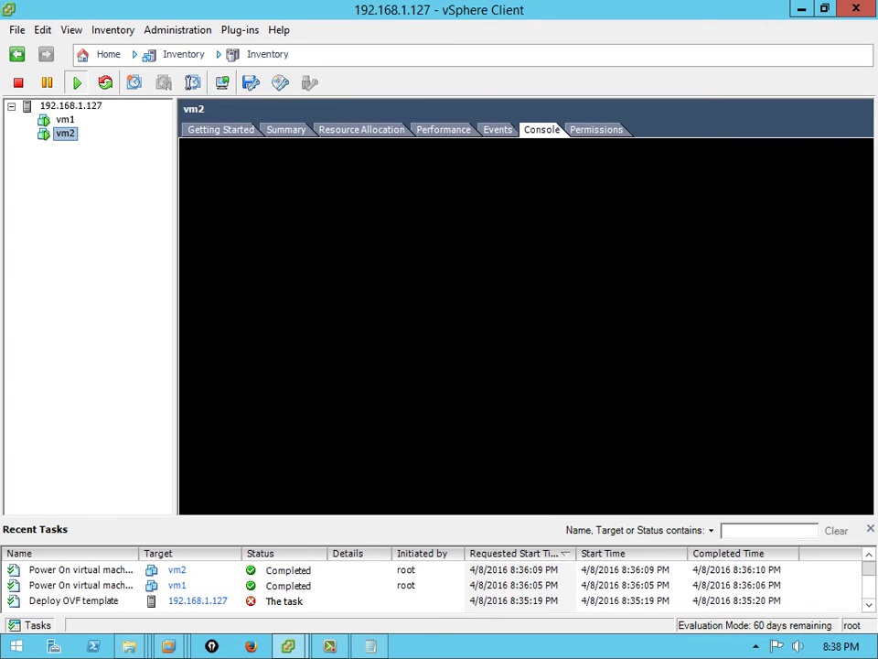
# Step: Open vm2's console in a separate window and put it out of the way
pyautogui.rightClick(64, 133)
pyautogui.click(126, 194)
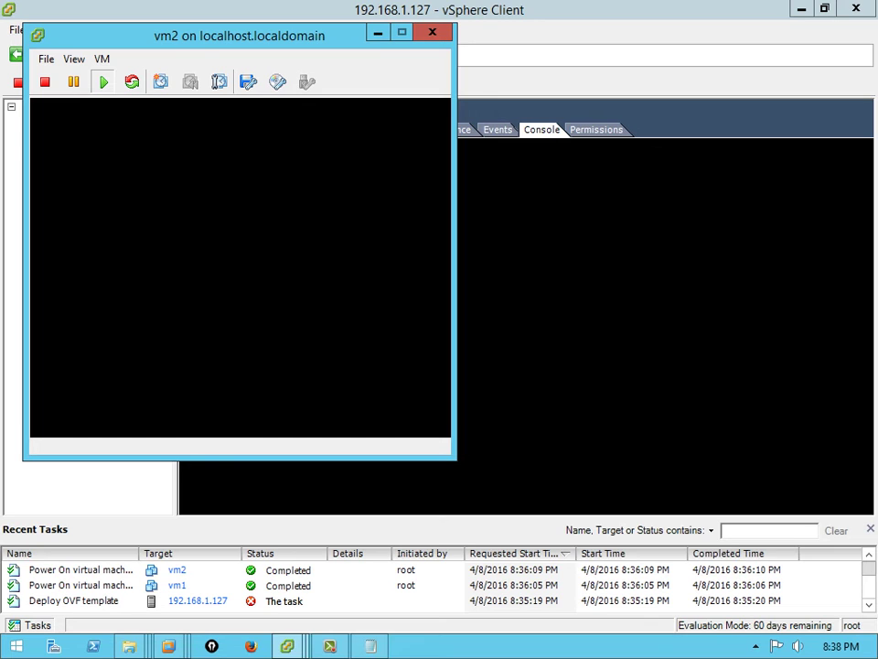
pyautogui.hotkey('alt', 'F4')
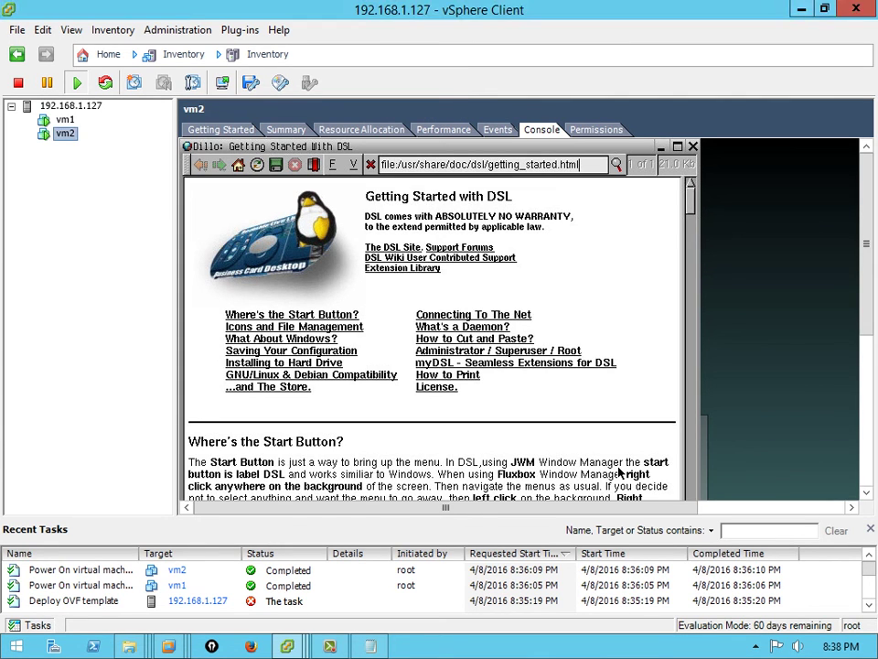
# Step: Minimise the vSphere Client, check the DSL desktops in the vm1 and vm2 console windows, and minimise both
pyautogui.click(802, 9)
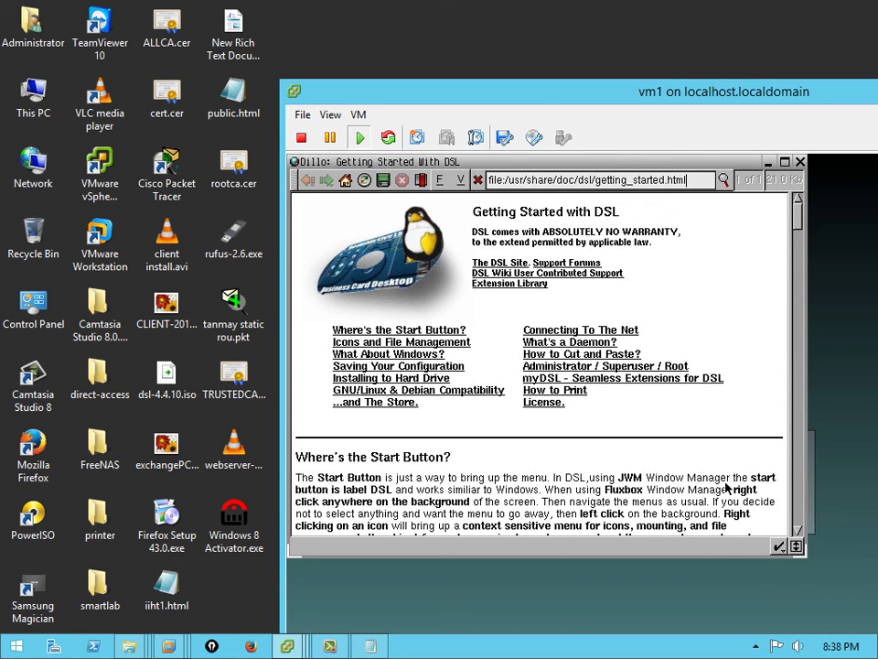
pyautogui.moveTo(732, 92); pyautogui.dragTo(481, 50)
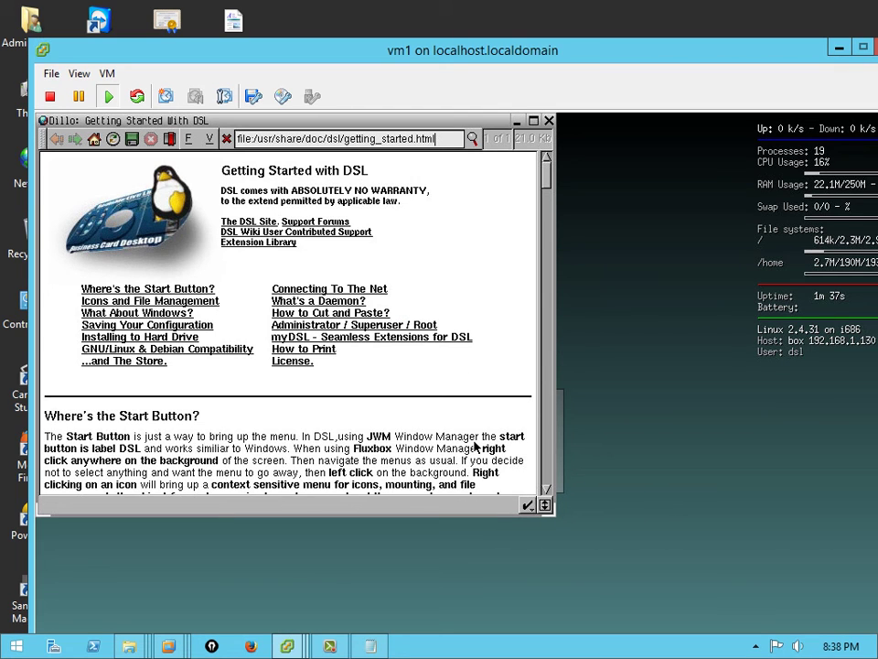
pyautogui.click(839, 46)
pyautogui.click(287, 647)
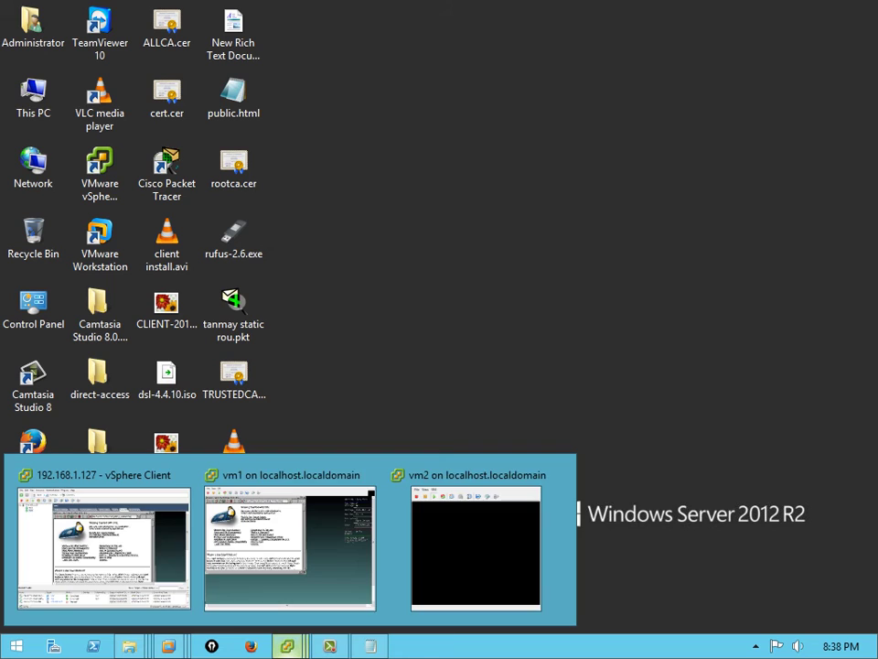
pyautogui.click(476, 544)
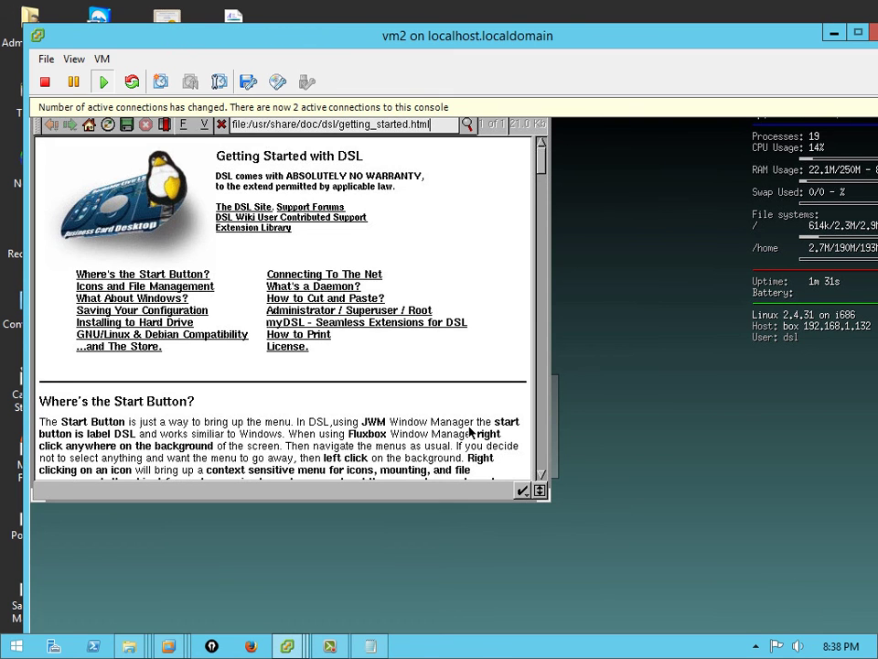
pyautogui.click(834, 34)
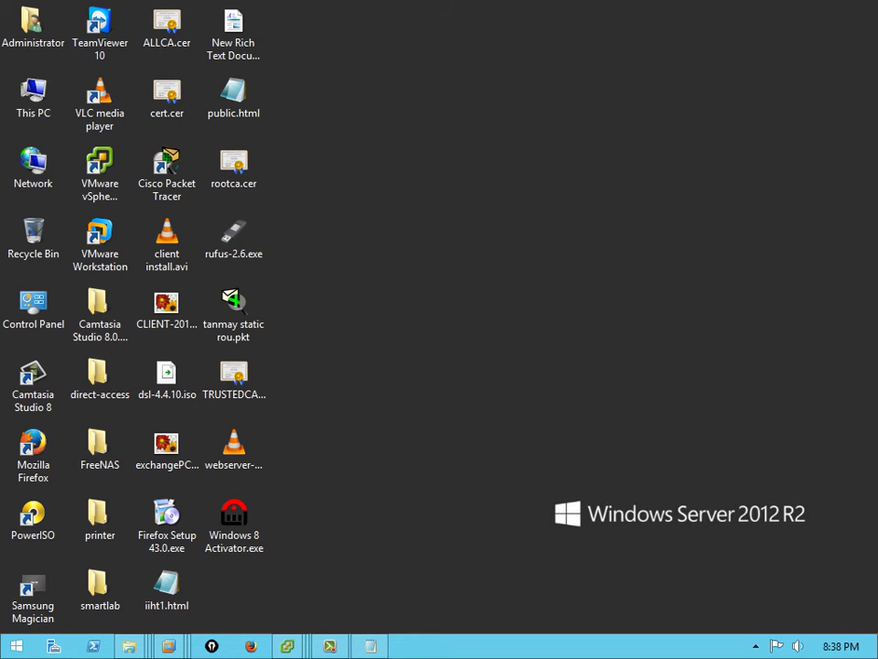
# Step: Open a blank Notepad document and write "thanks for watching my video....."
pyautogui.press('super+r')
pyautogui.press('Return')
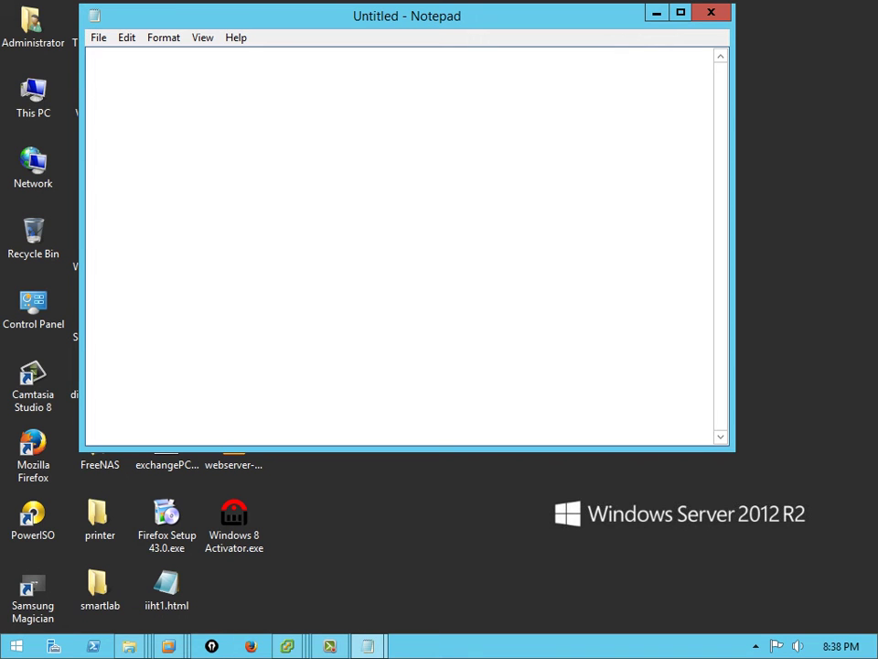
pyautogui.write('than')
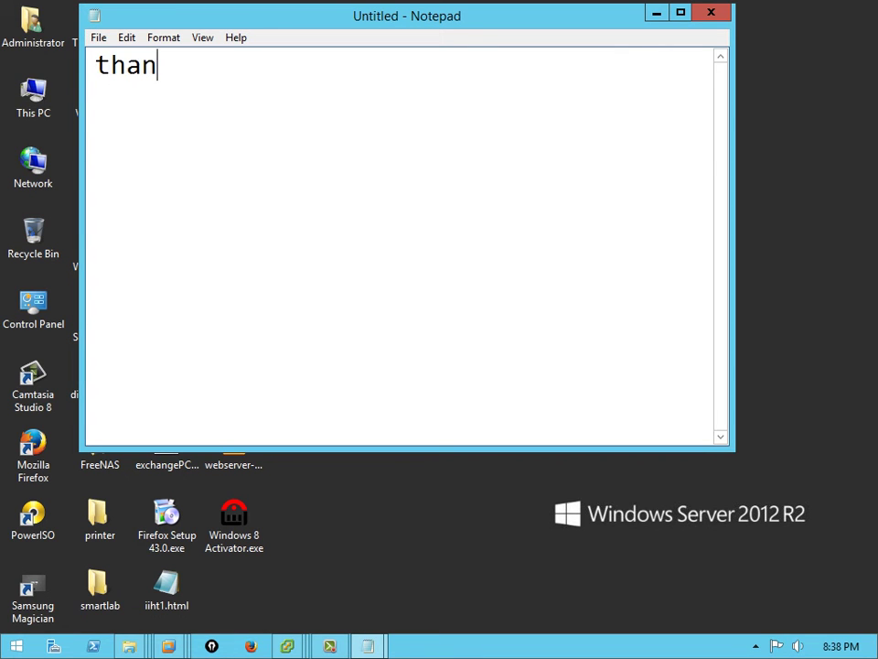
pyautogui.write('ks foe')
pyautogui.press('BackSpace')
pyautogui.press('BackSpace')
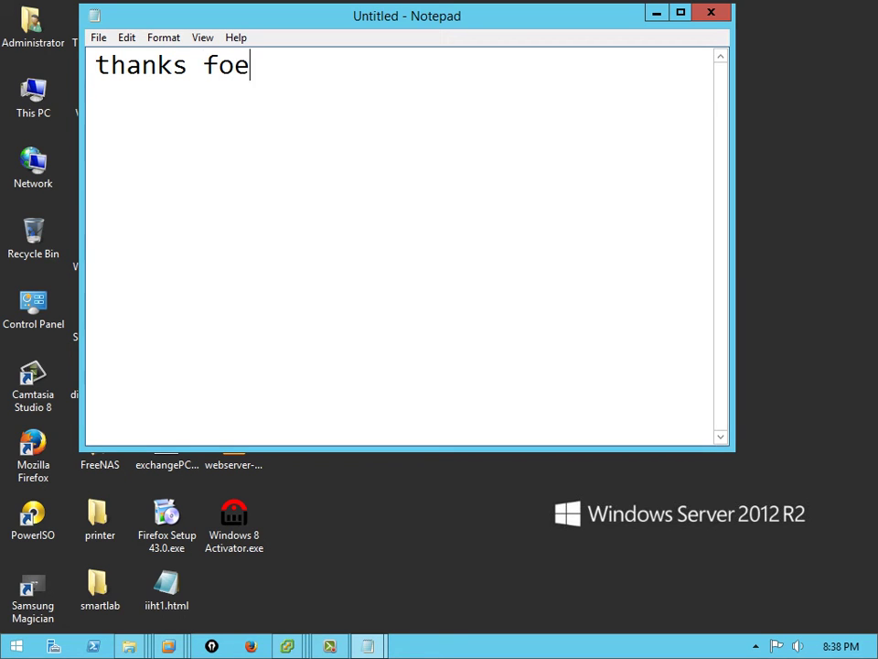
pyautogui.write('r wat')
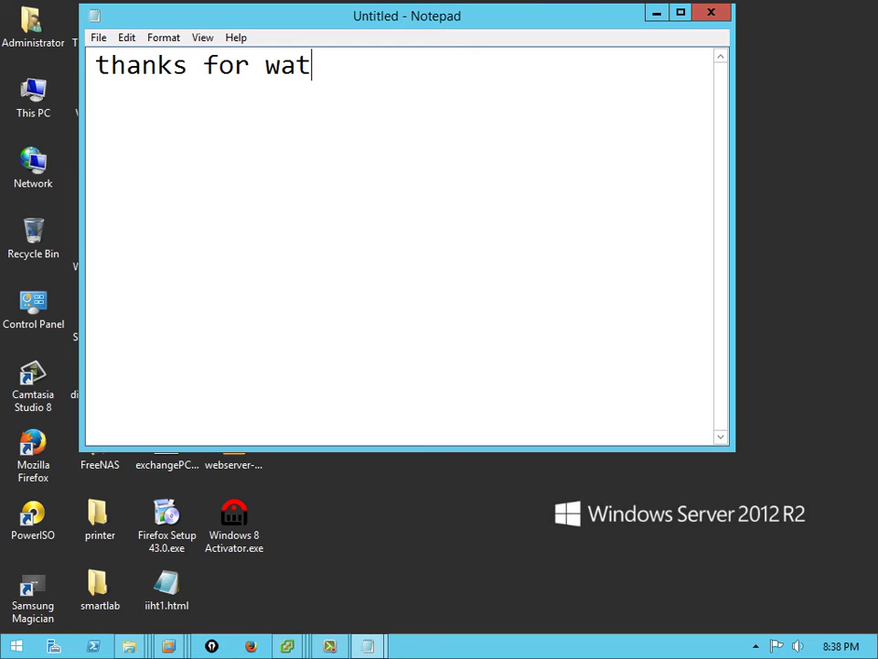
pyautogui.write('ching m')
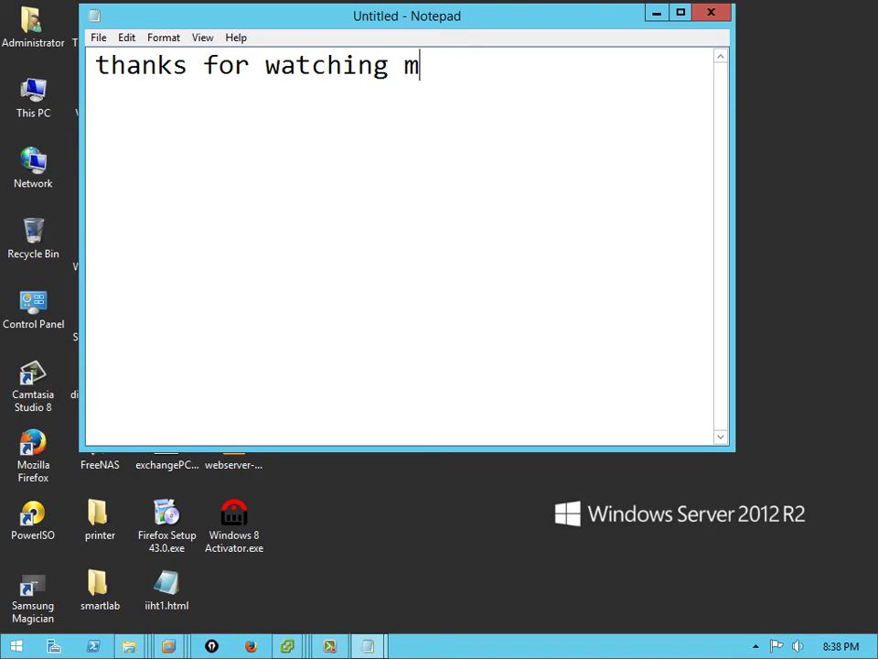
pyautogui.write('y video')
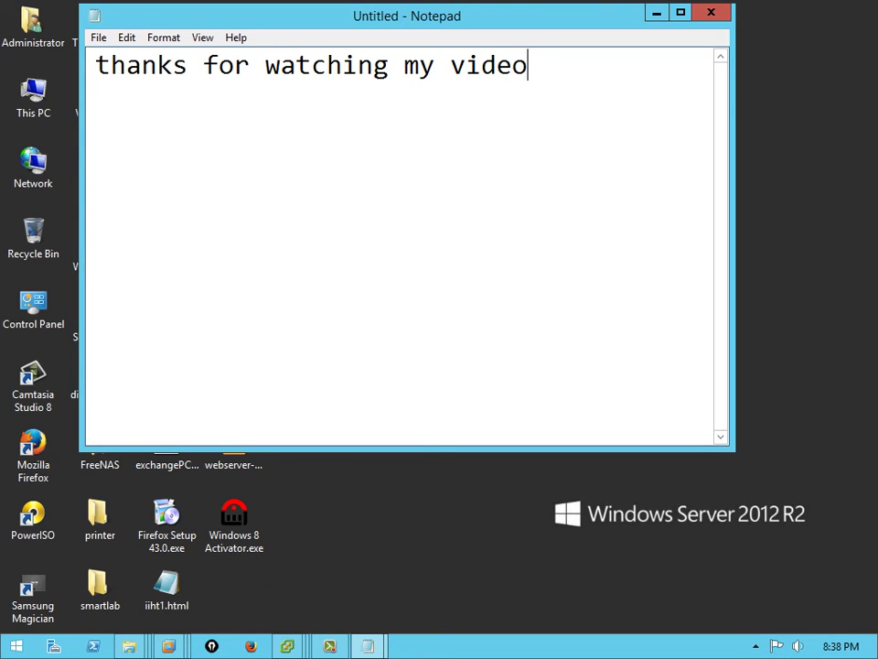
pyautogui.write('.....')
# Step: Leave three blank lines below the thank-you line and write "if you like this video please click on like"
pyautogui.press('Return')
pyautogui.press('Return')
pyautogui.press('Return')
pyautogui.press('Return')
pyautogui.write('if y')
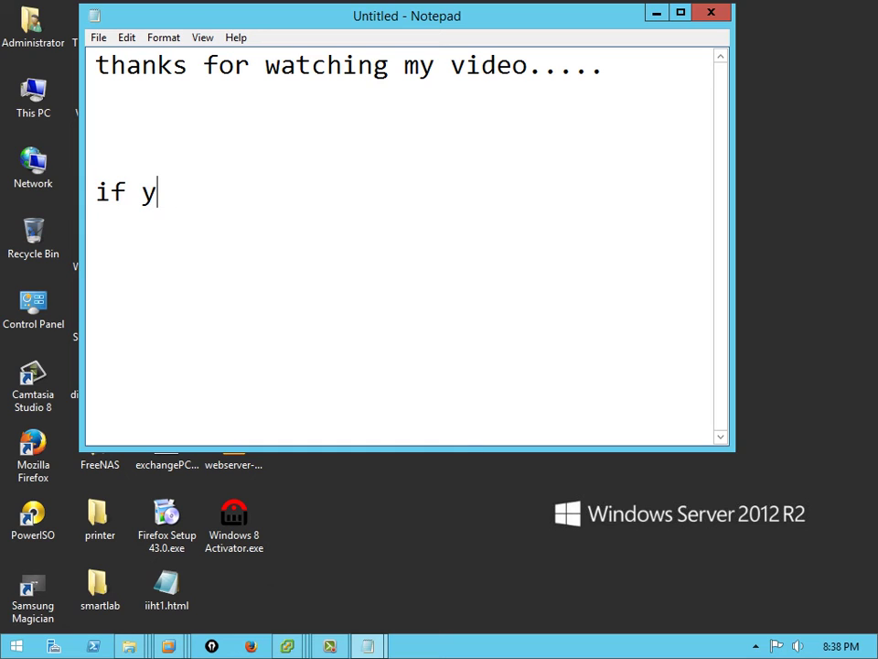
pyautogui.write('ou li')
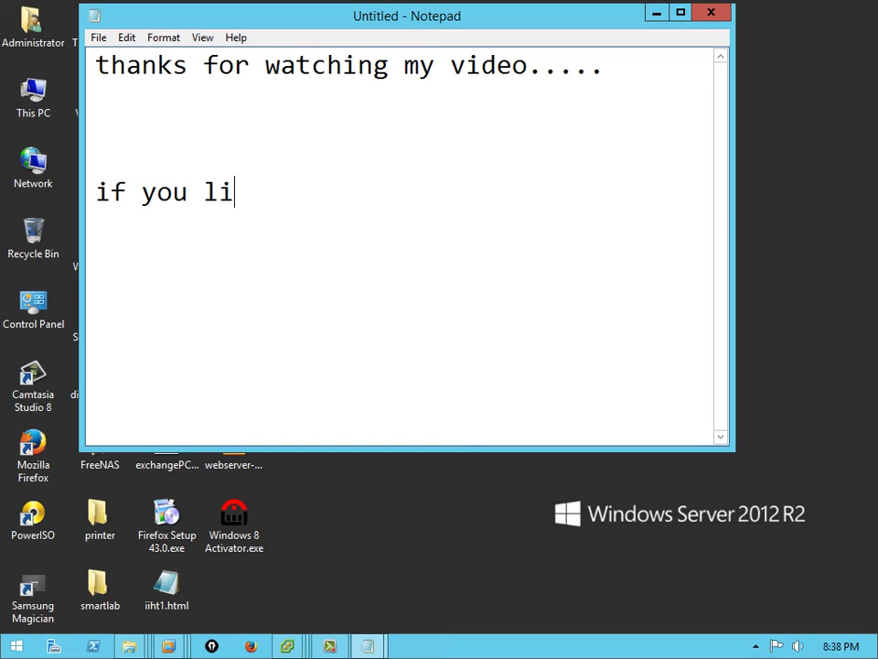
pyautogui.write('ke t')
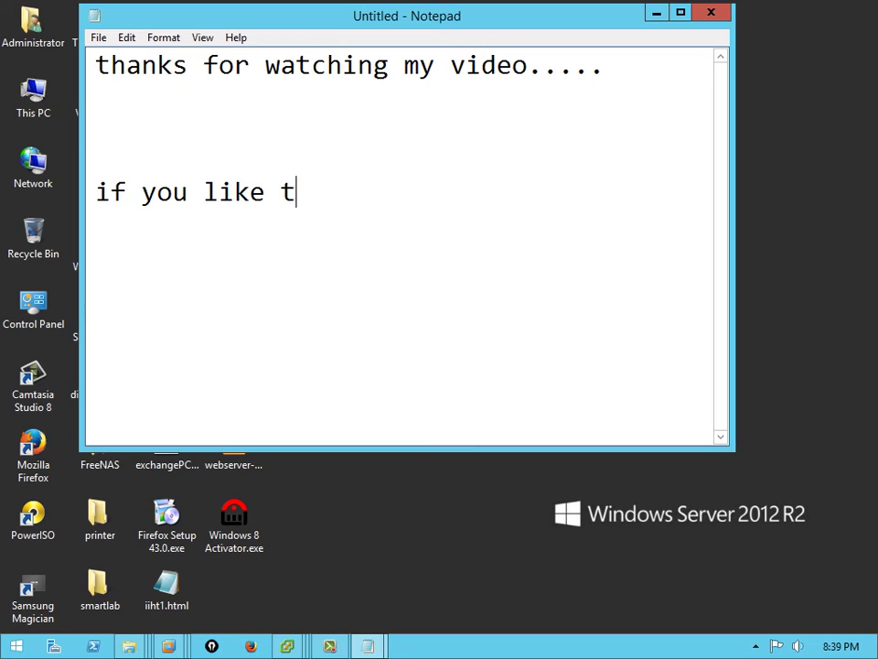
pyautogui.write('his v')
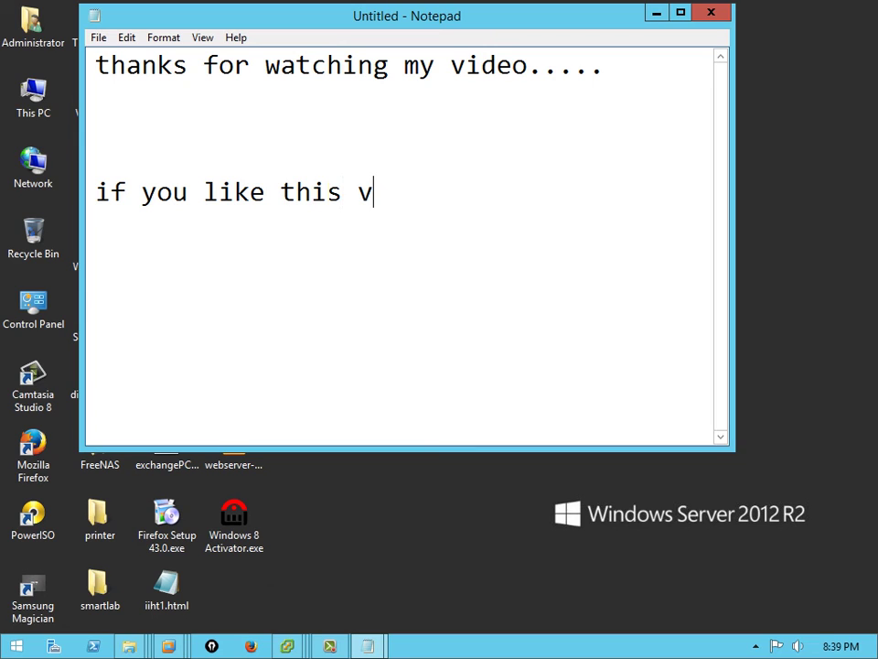
pyautogui.write('ideo ')
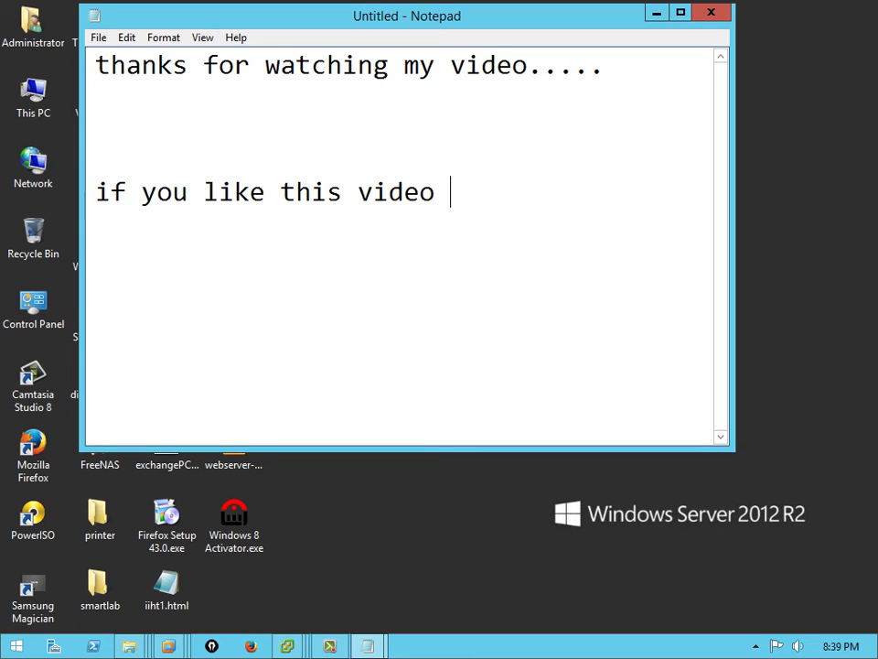
pyautogui.write('please ')
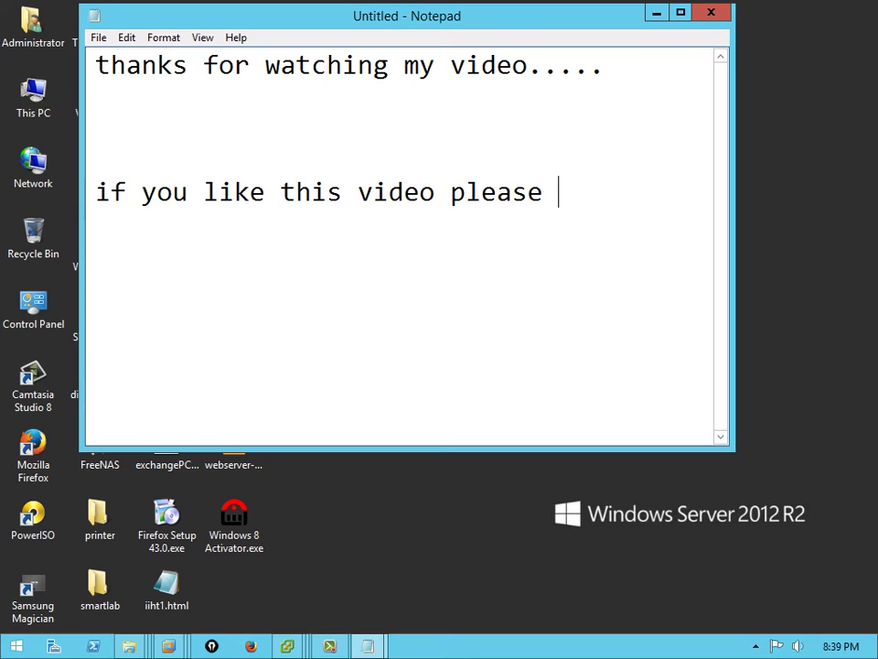
pyautogui.write('click o')
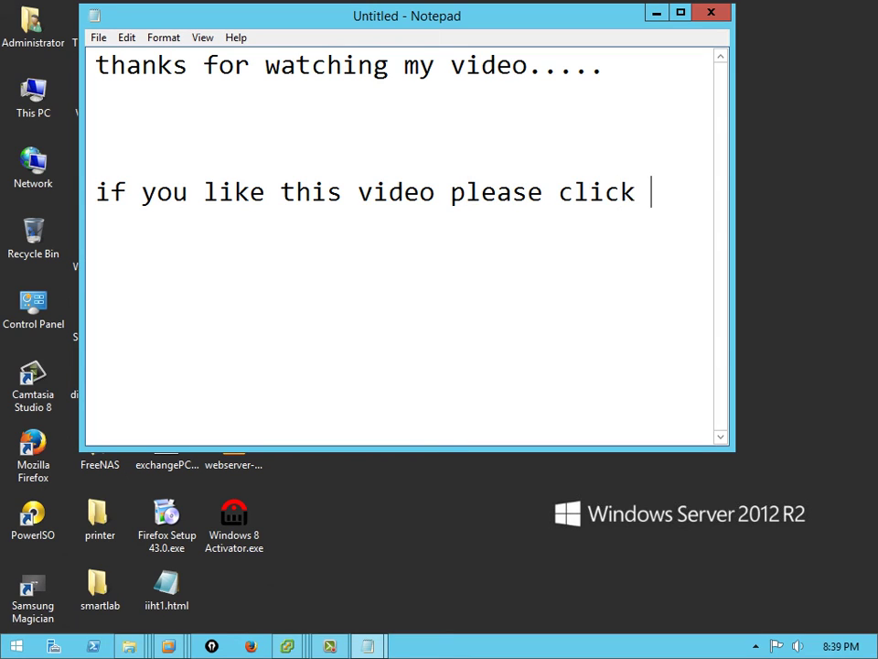
pyautogui.write('n like')
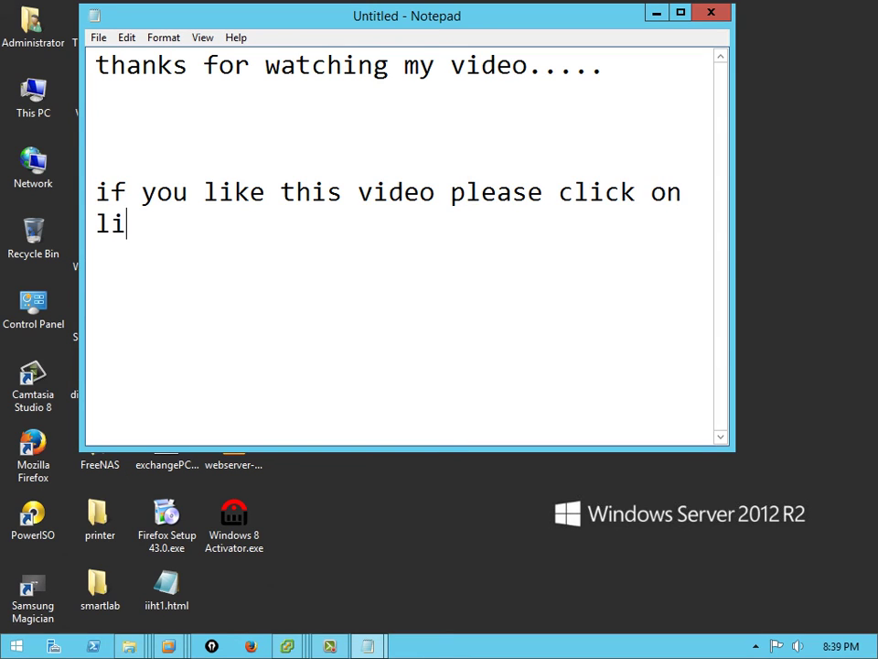